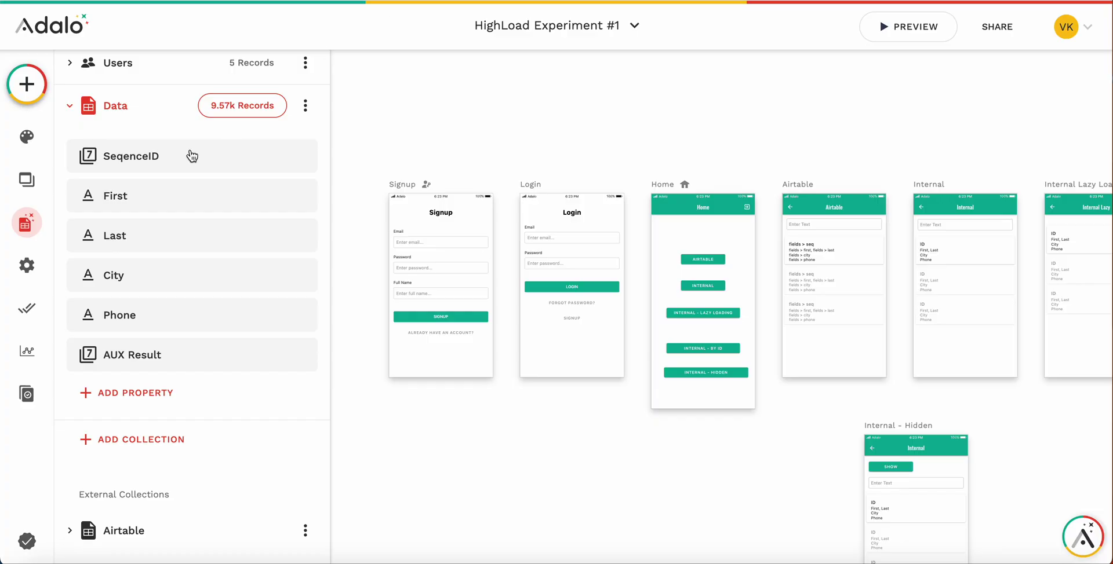
# - Browse the records of the Data collection in the HighLoad Experiment #1 app, and close the table
pyautogui.scroll(2, 192, 174)
pyautogui.scroll(-1, 221, 189)
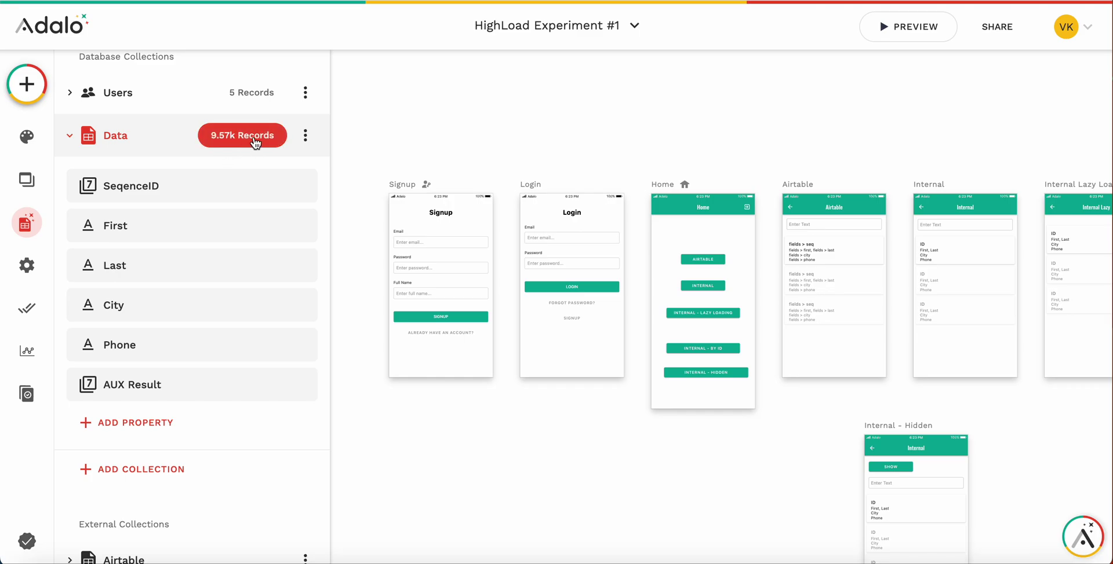
pyautogui.click(221, 145)
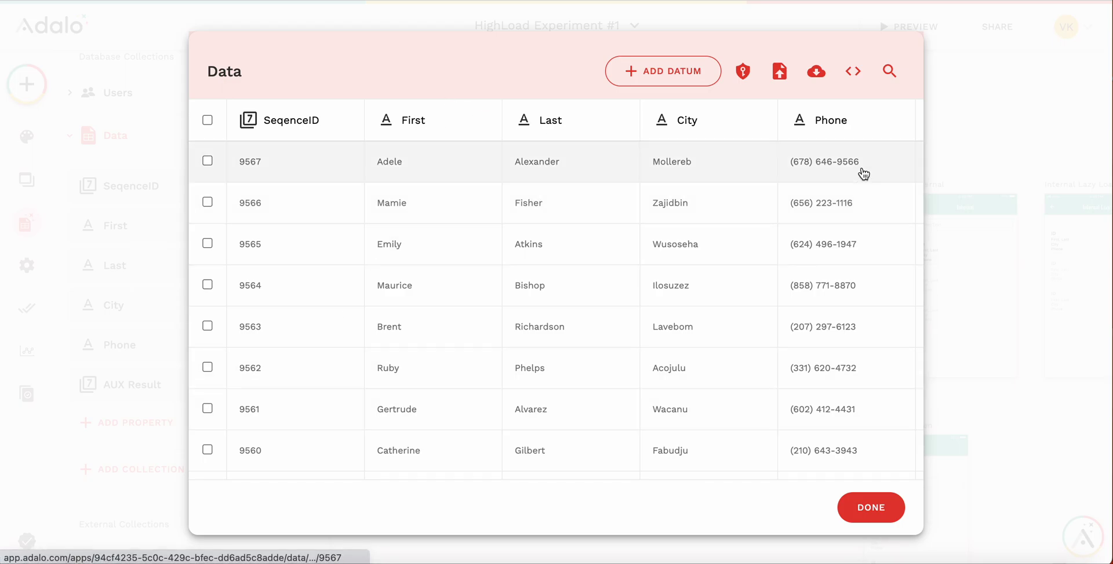
pyautogui.hscroll(1, 740, 315)
pyautogui.hscroll(-1, 740, 315)
pyautogui.scroll(-7, 742, 315)
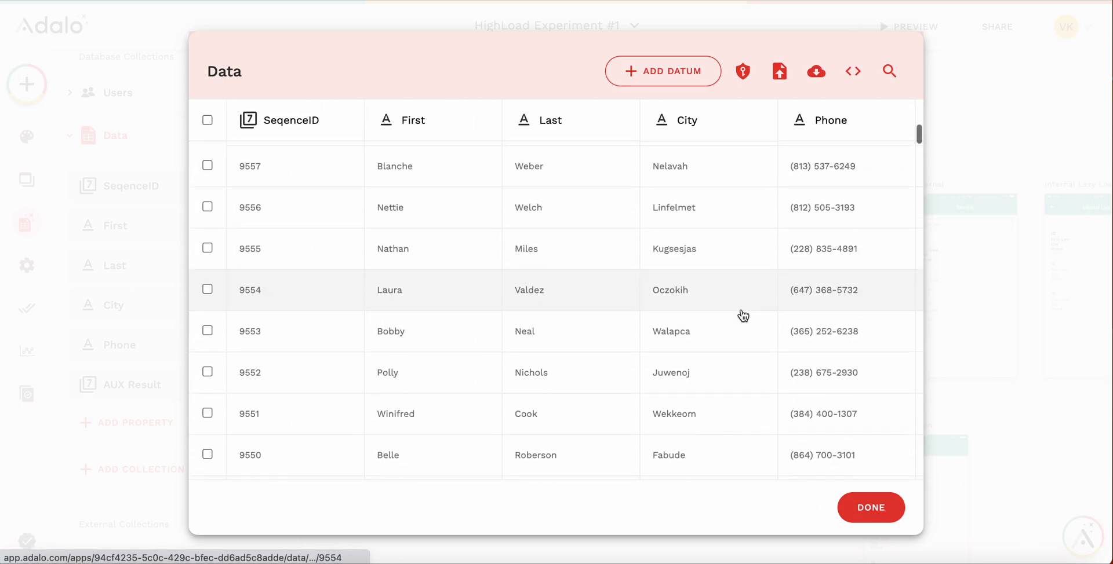
pyautogui.scroll(7, 743, 315)
pyautogui.click(889, 527)
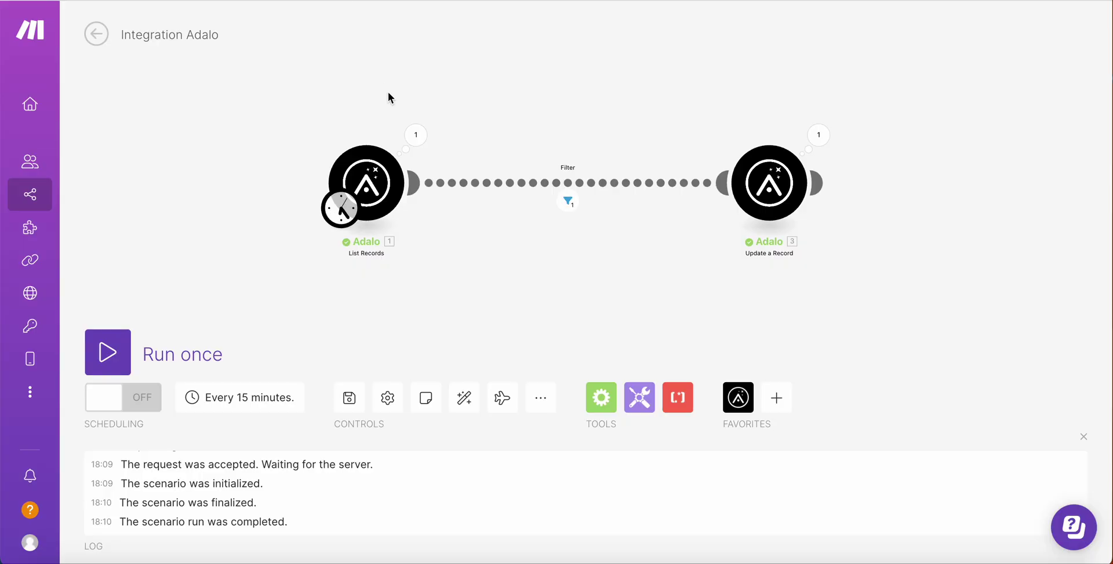
# - In the Make scenario, review the List Records module's connection and limit, and the phone filter's condition
pyautogui.click(339, 173)
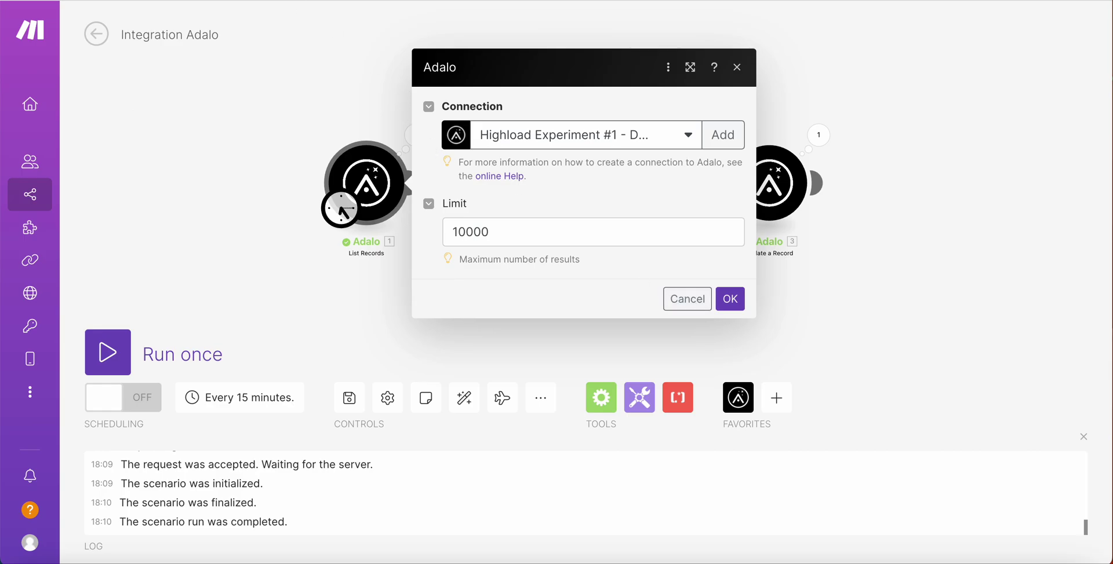
pyautogui.click(685, 299)
pyautogui.click(570, 187)
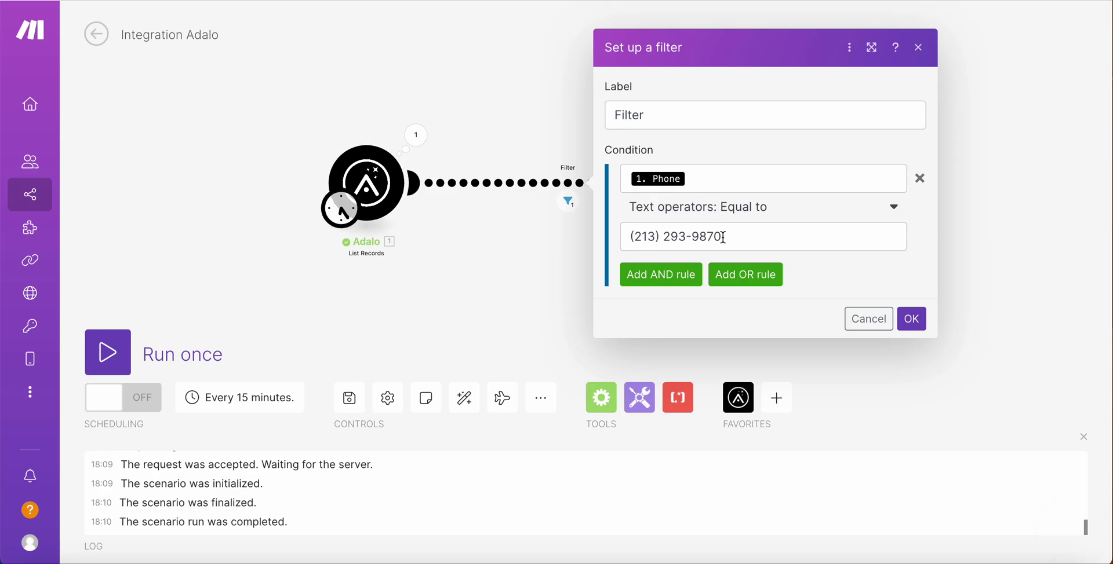
pyautogui.click(885, 321)
# - Review the Update a Record module's Record ID mapping and AUX Result formula without changing them
pyautogui.click(793, 210)
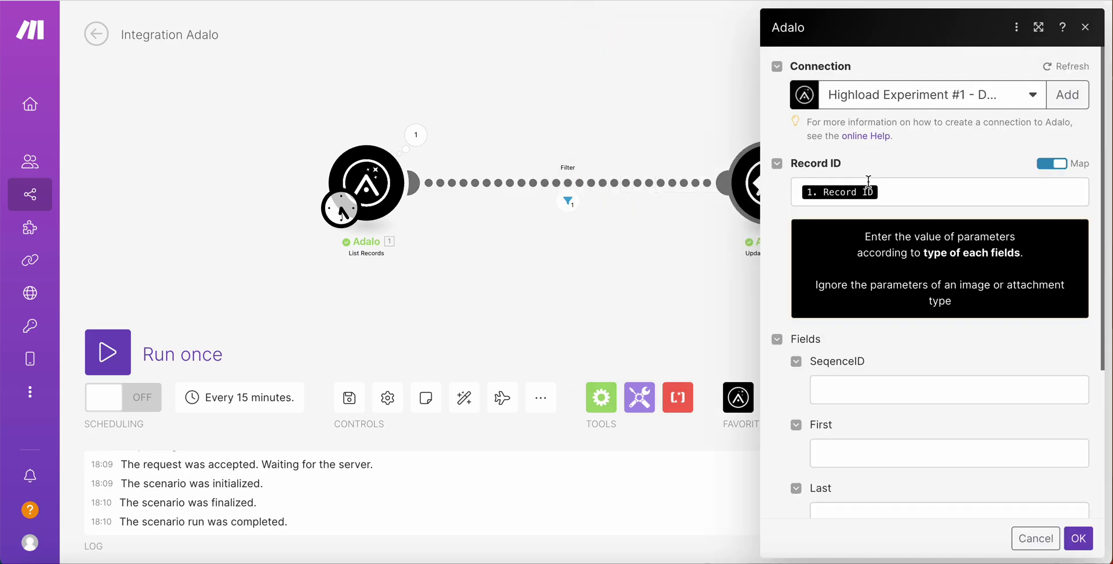
pyautogui.scroll(-1, 875, 203)
pyautogui.scroll(-3, 875, 203)
pyautogui.scroll(4, 875, 203)
pyautogui.moveTo(853, 192)
pyautogui.scroll(-1, 849, 191)
pyautogui.scroll(-3, 849, 191)
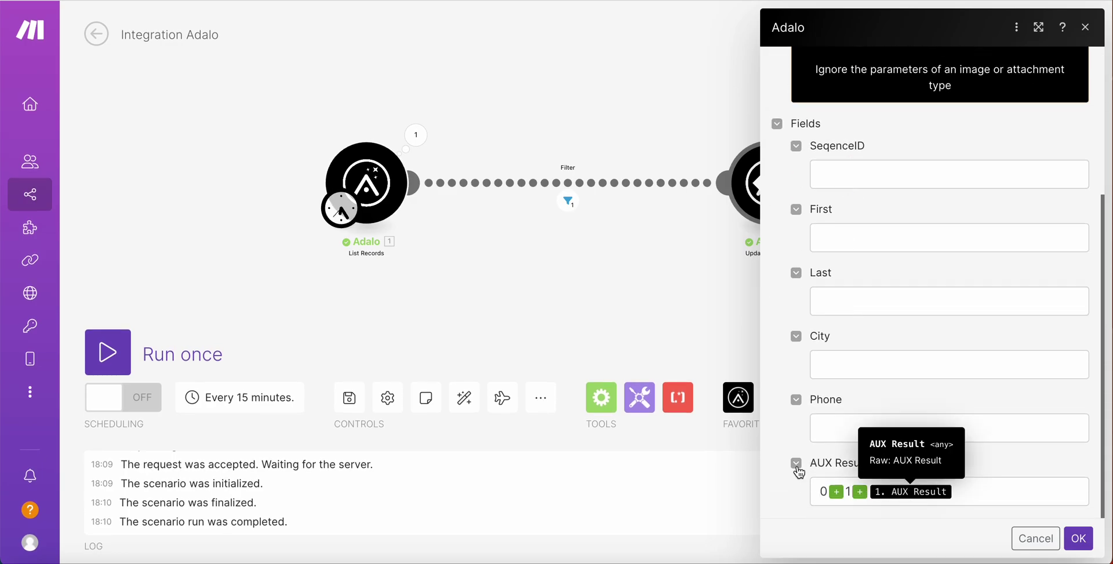
pyautogui.moveTo(834, 465)
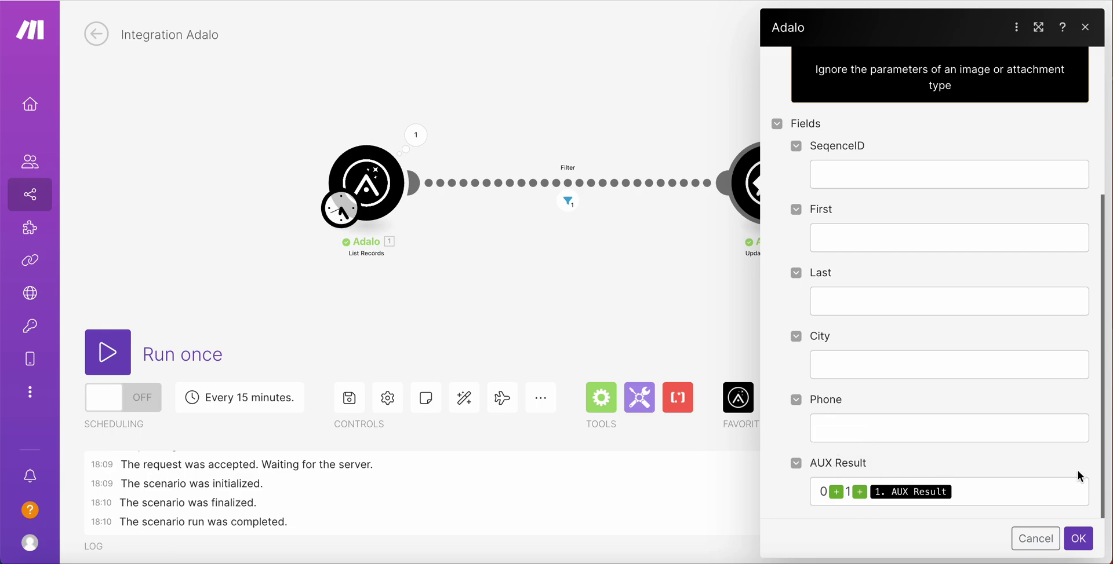
pyautogui.click(1035, 539)
# - Run the scenario once and inspect the input and output bundles of the List Records module
pyautogui.click(130, 357)
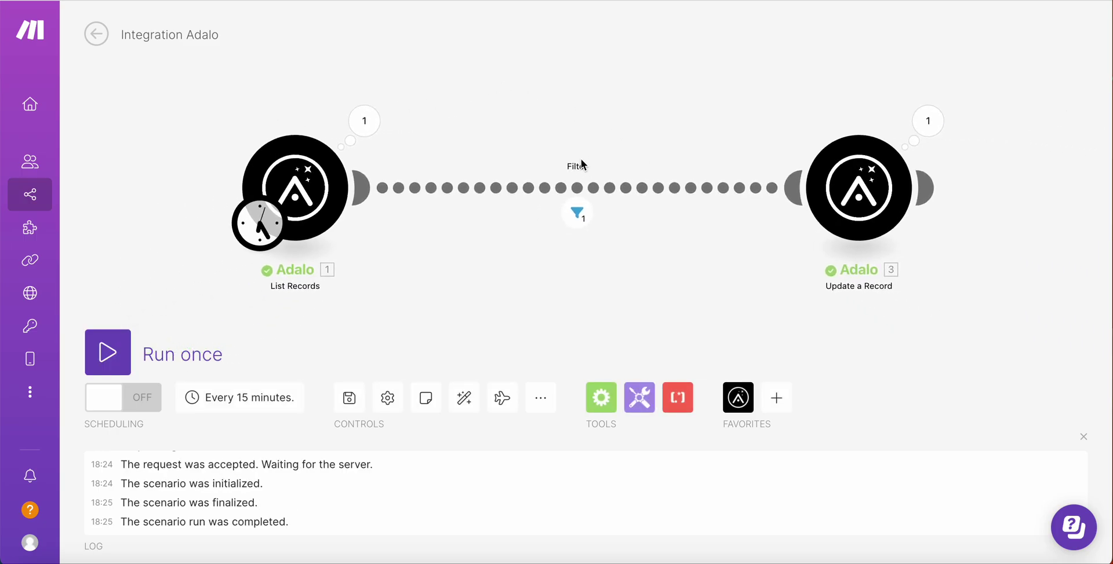
pyautogui.click(365, 119)
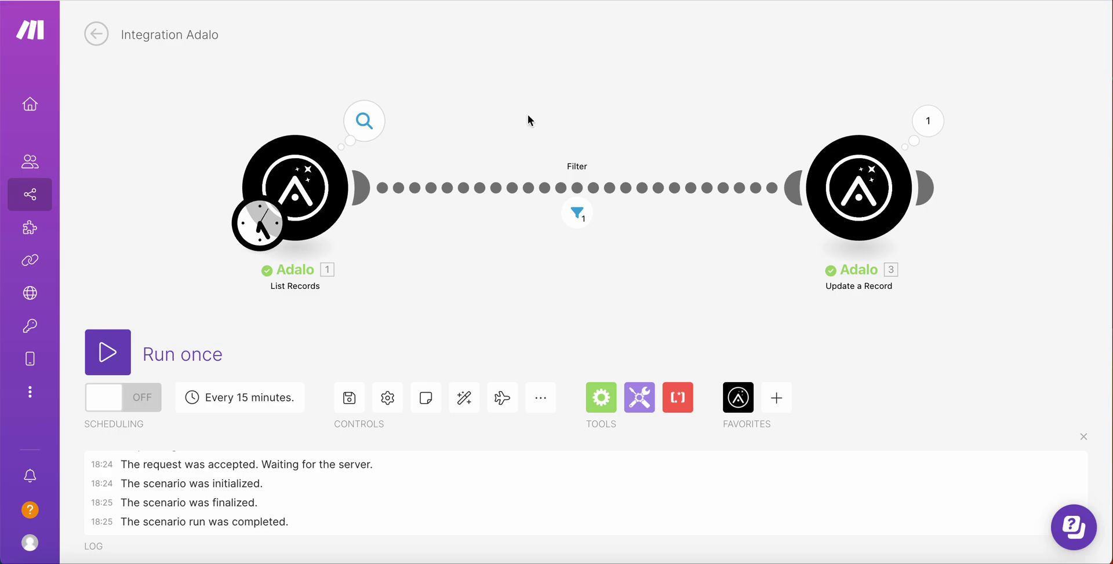
pyautogui.click(433, 190)
pyautogui.click(434, 203)
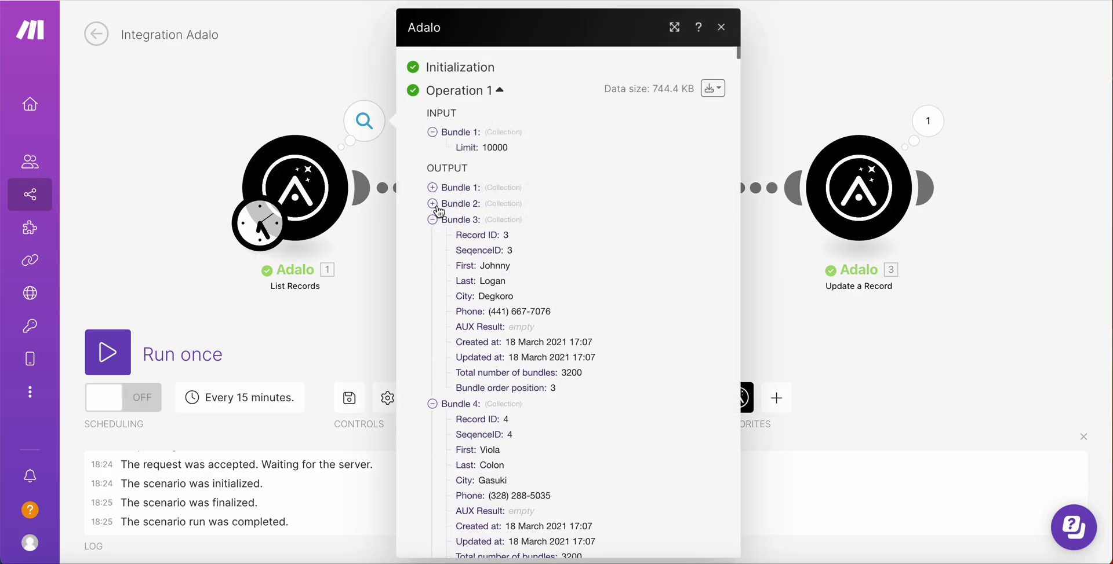
pyautogui.click(433, 220)
pyautogui.click(433, 236)
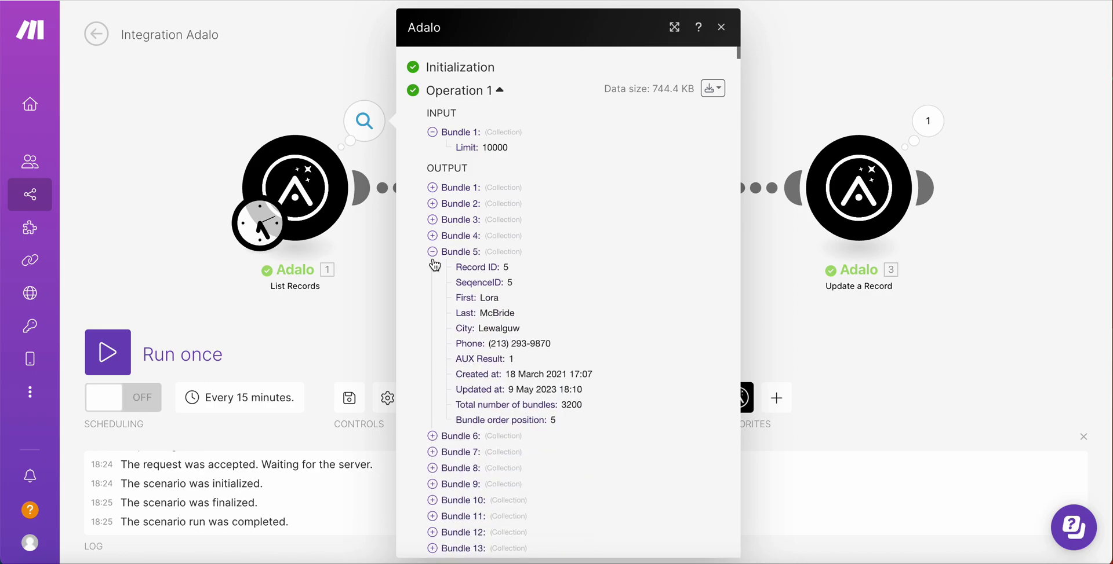
pyautogui.click(432, 253)
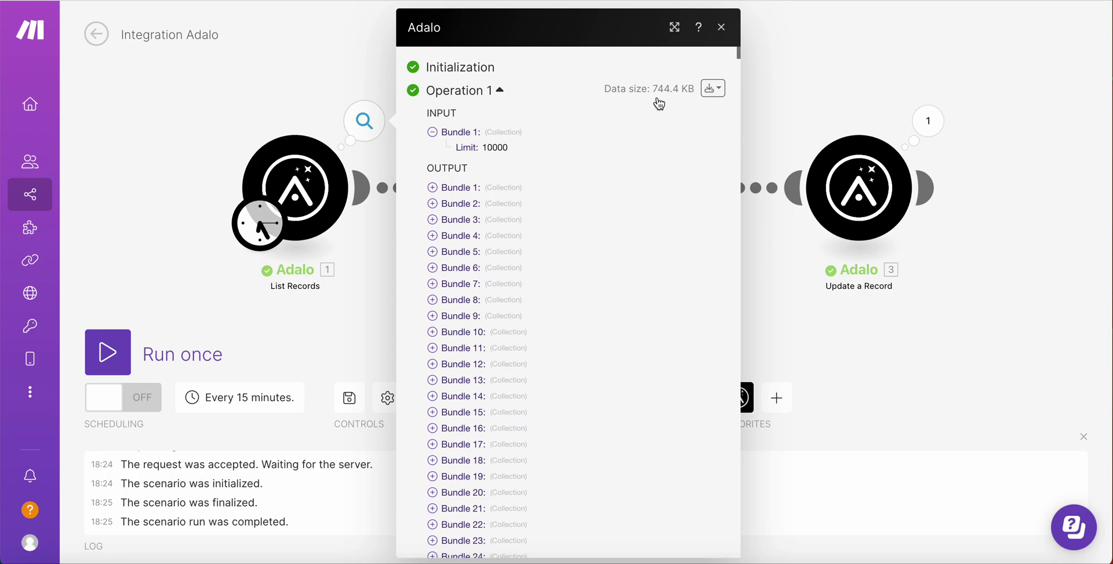
pyautogui.scroll(-3, 590, 255)
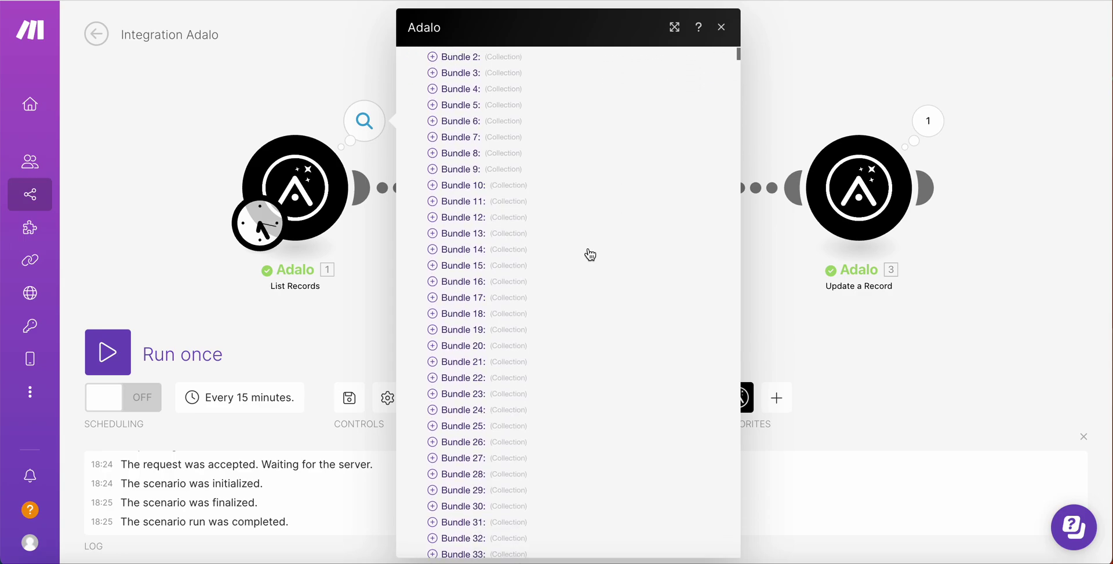
# - Check which bundles pass the phone filter and review the Update a Record module's field mappings
pyautogui.click(806, 75)
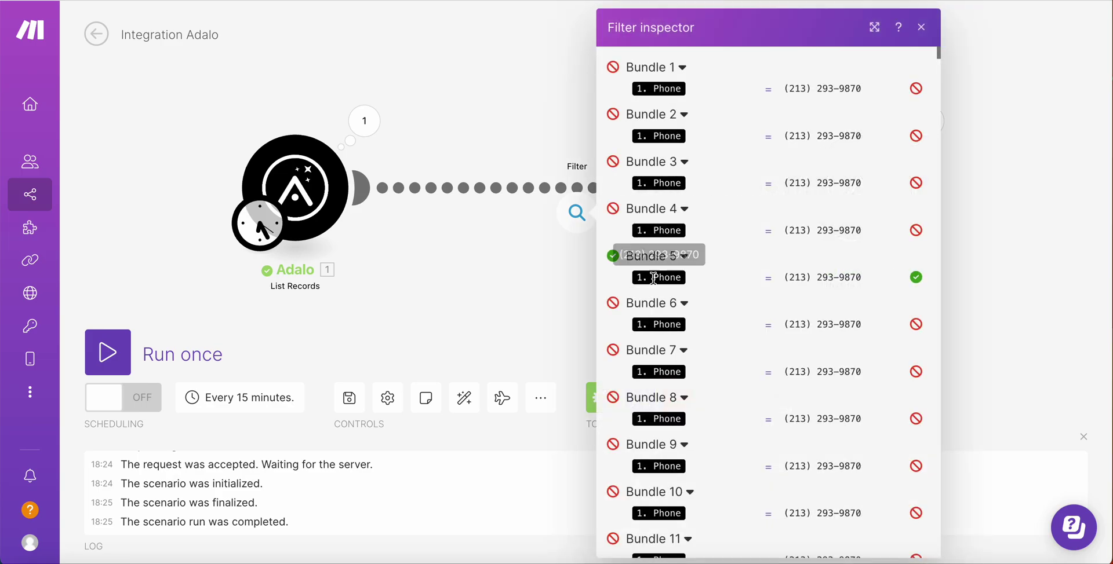
pyautogui.click(487, 132)
pyautogui.click(857, 179)
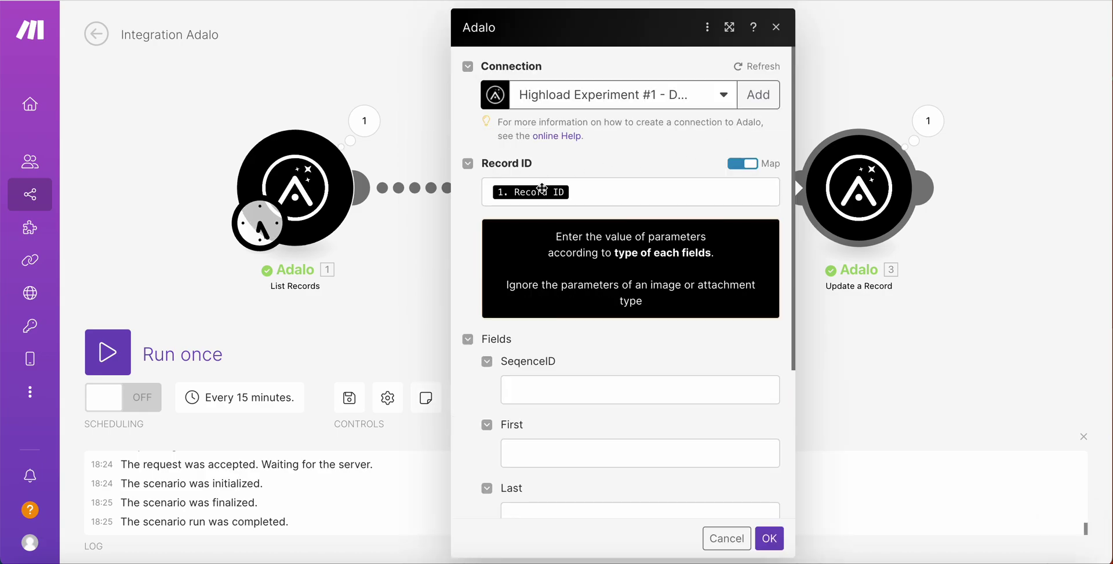
pyautogui.scroll(-4, 569, 245)
pyautogui.scroll(5, 645, 371)
pyautogui.scroll(-4, 659, 440)
pyautogui.click(720, 539)
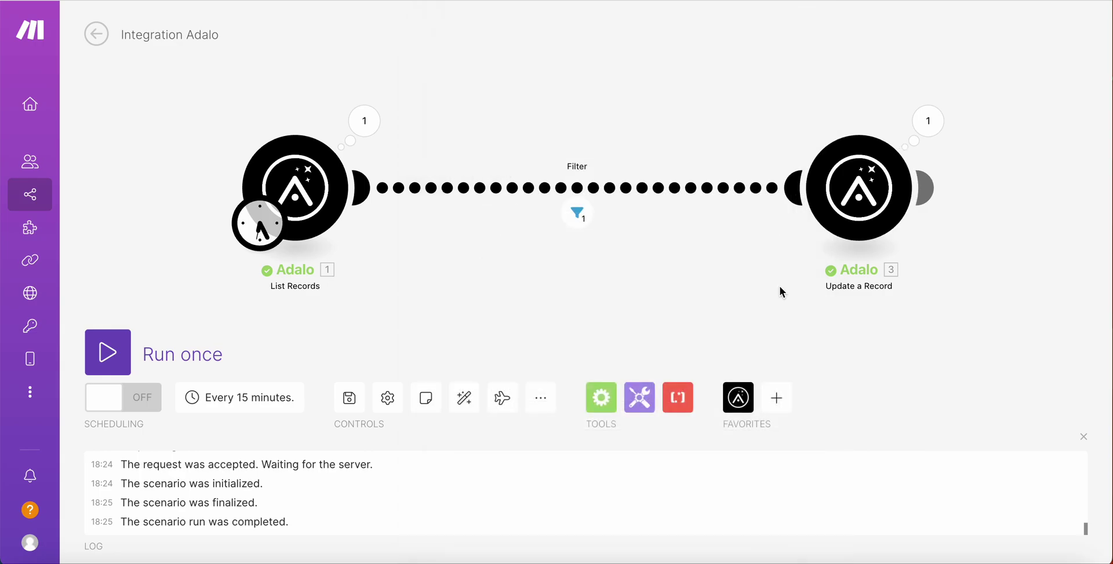
# - Inspect the Update a Record module's output bundle from the last run
pyautogui.click(928, 121)
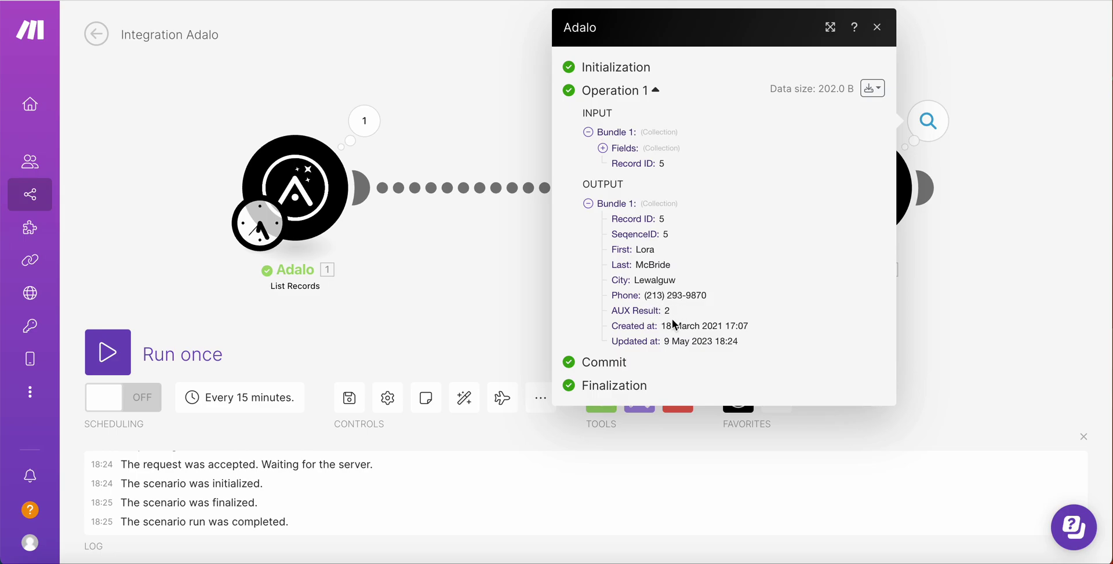
pyautogui.click(492, 268)
pyautogui.scroll(-3, 491, 269)
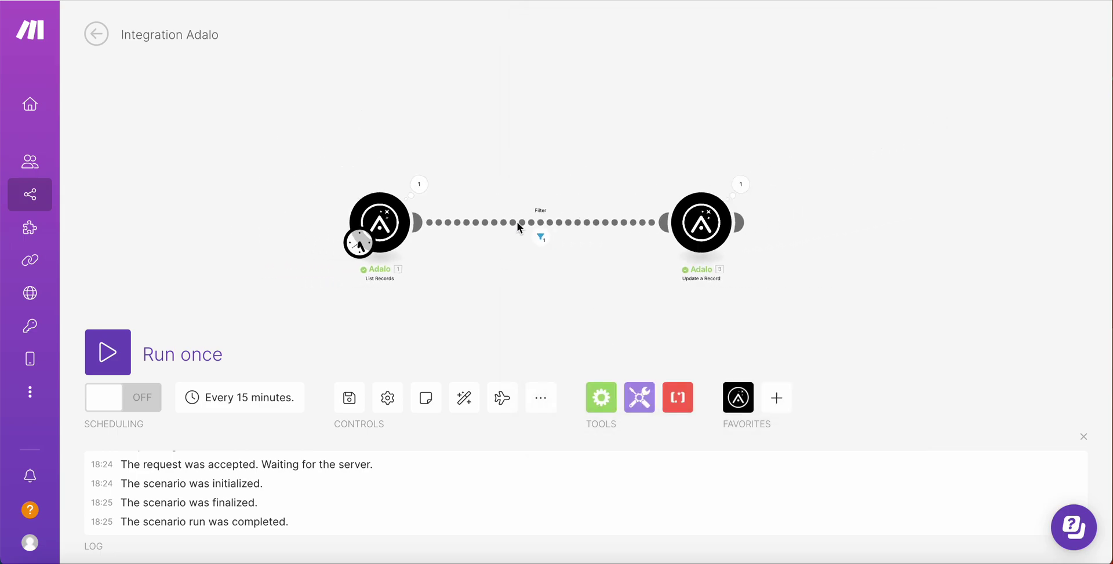
pyautogui.scroll(2, 576, 100)
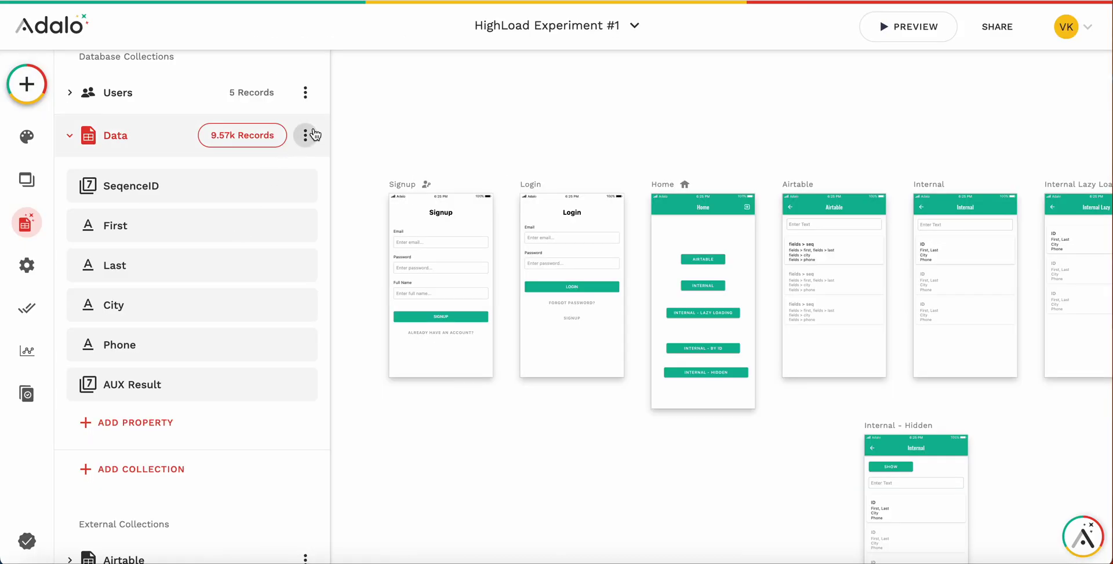
# - Switch to Adalo, open the Data collection's API documentation, and read the query parameters for getting all collection records
pyautogui.click(305, 135)
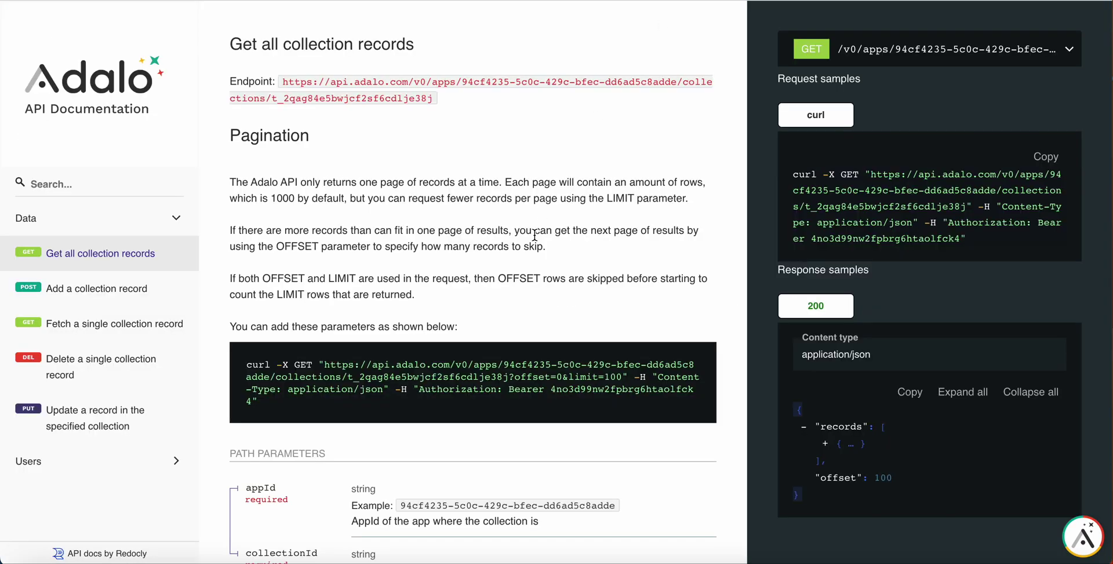
pyautogui.scroll(-8, 273, 280)
pyautogui.scroll(-1, 275, 280)
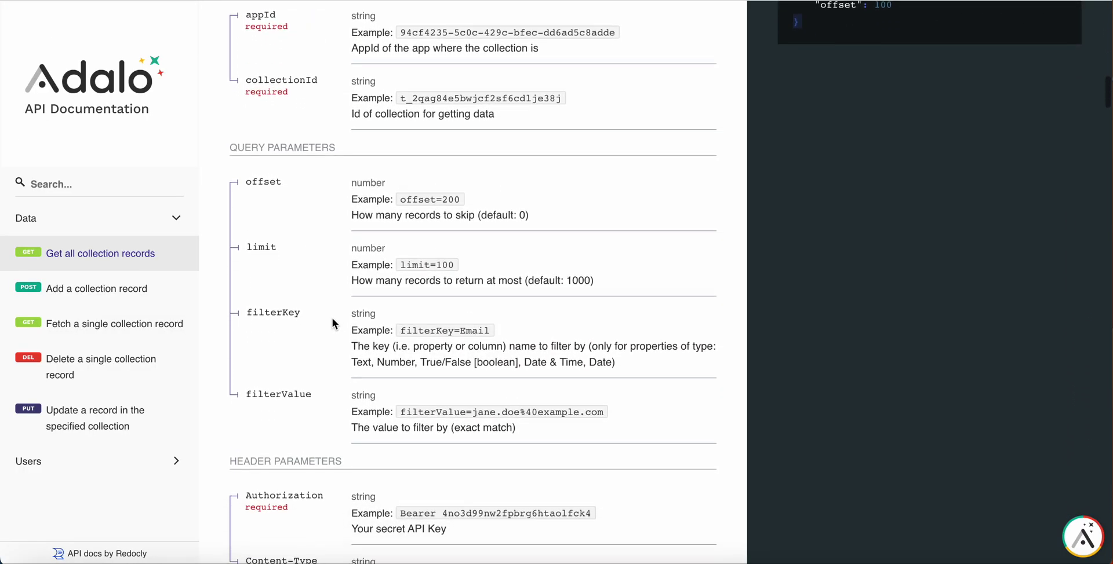
pyautogui.scroll(1, 365, 368)
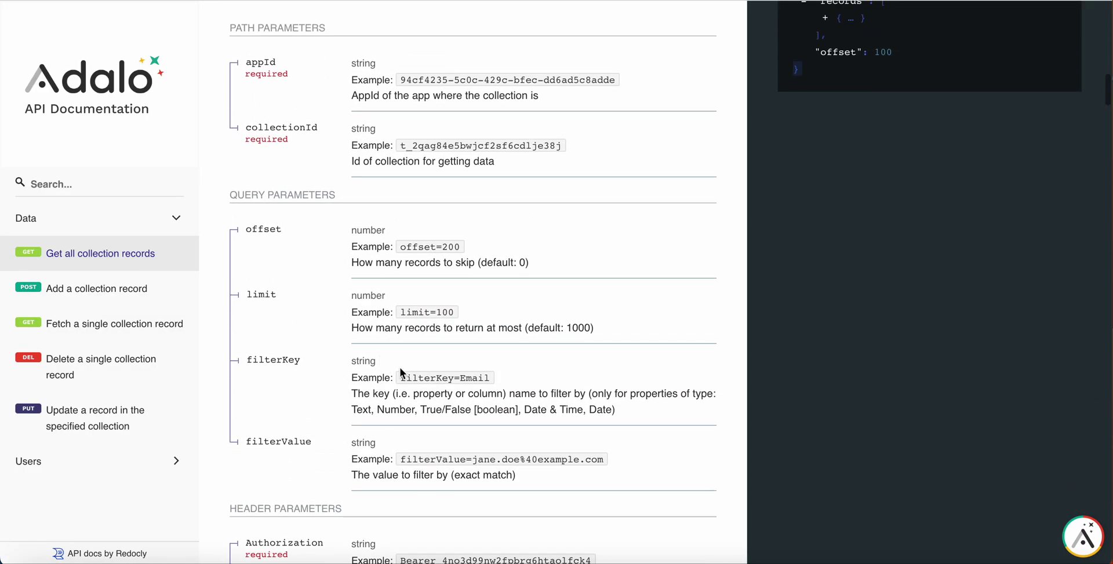
pyautogui.scroll(-1, 400, 325)
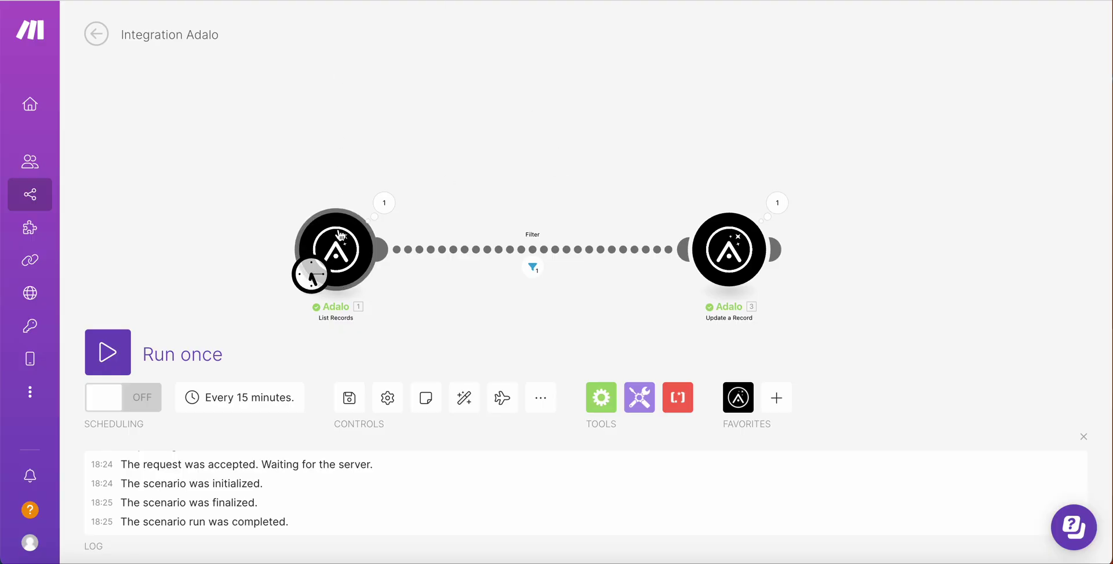
# - Switch back to the Make scenario and check which options the List Records module offers
pyautogui.click(341, 235)
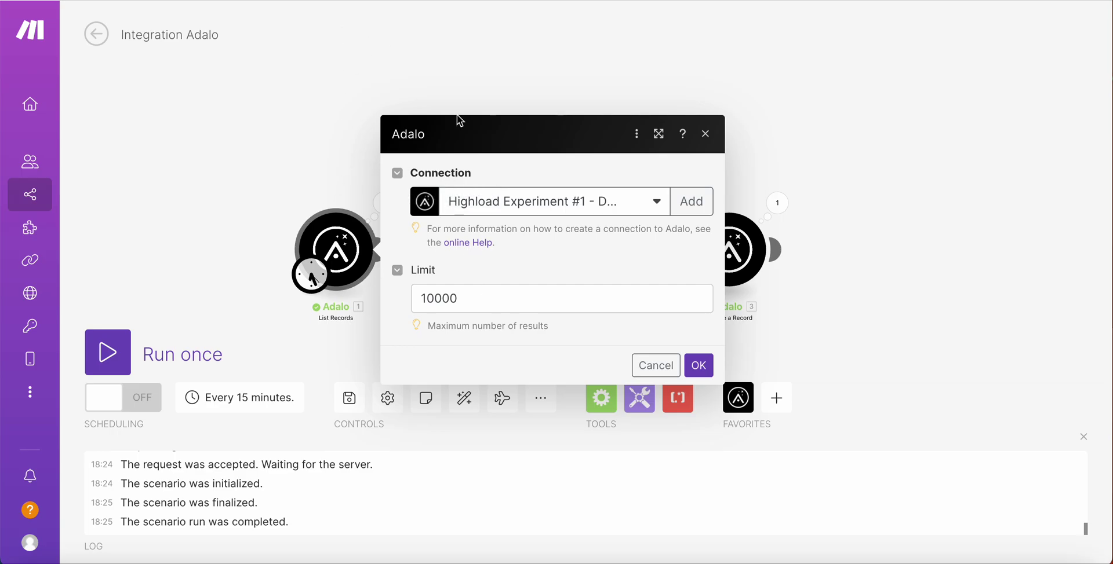
pyautogui.click(651, 371)
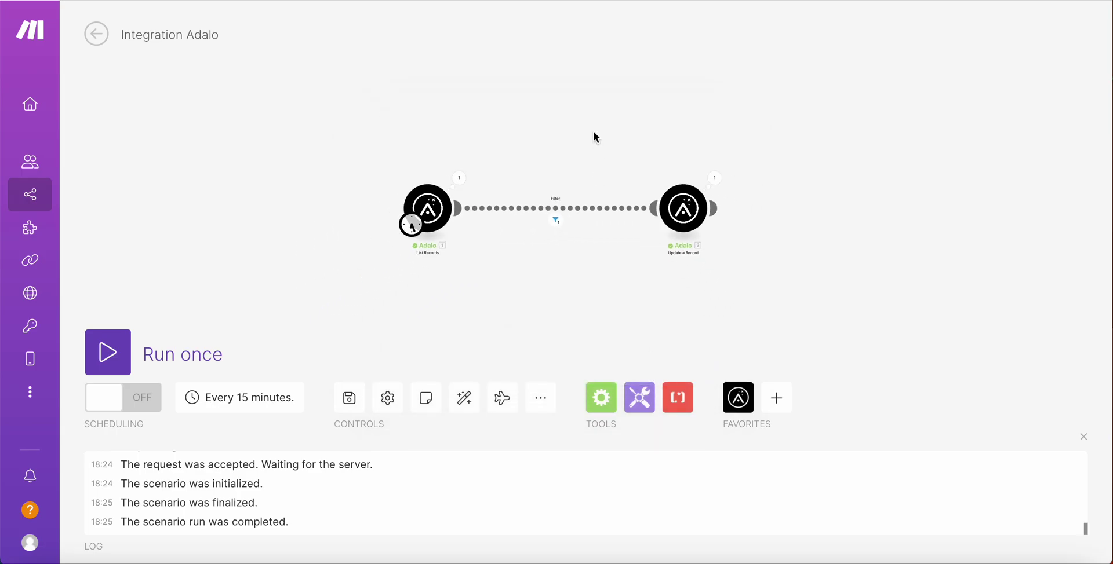
# - Search the apps for "http" and add an HTTP Make a request module beside List Records
pyautogui.click(779, 398)
pyautogui.write('http')
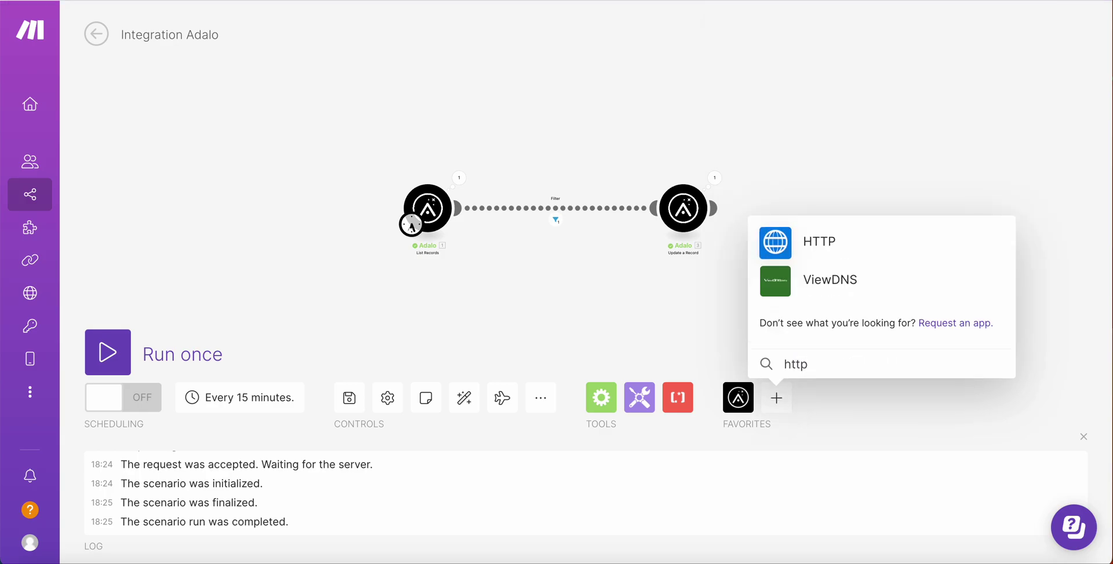
pyautogui.click(774, 243)
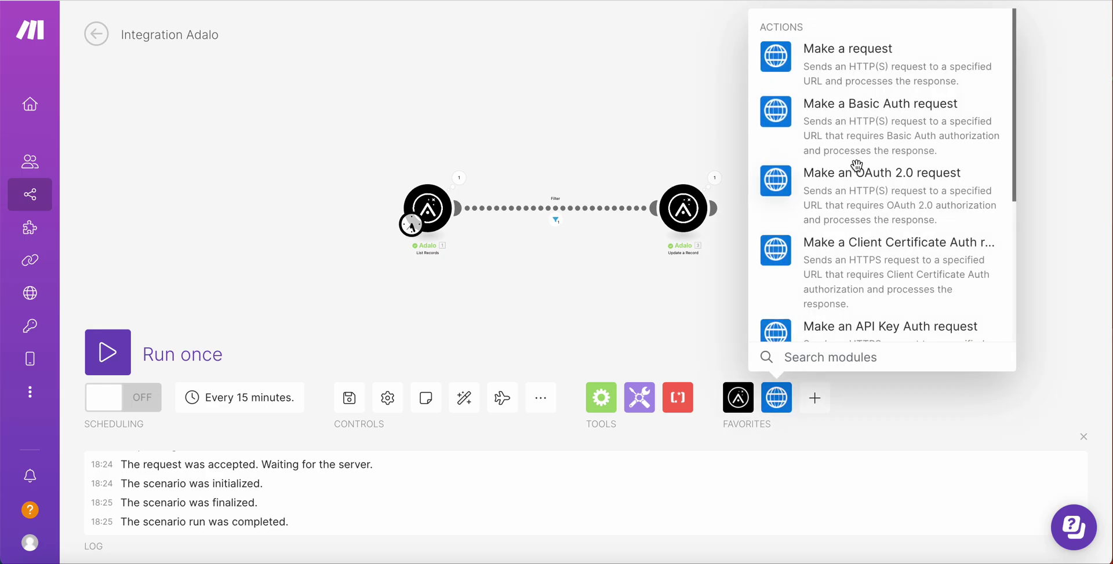
pyautogui.scroll(-3, 852, 174)
pyautogui.scroll(-2, 853, 179)
pyautogui.scroll(6, 852, 179)
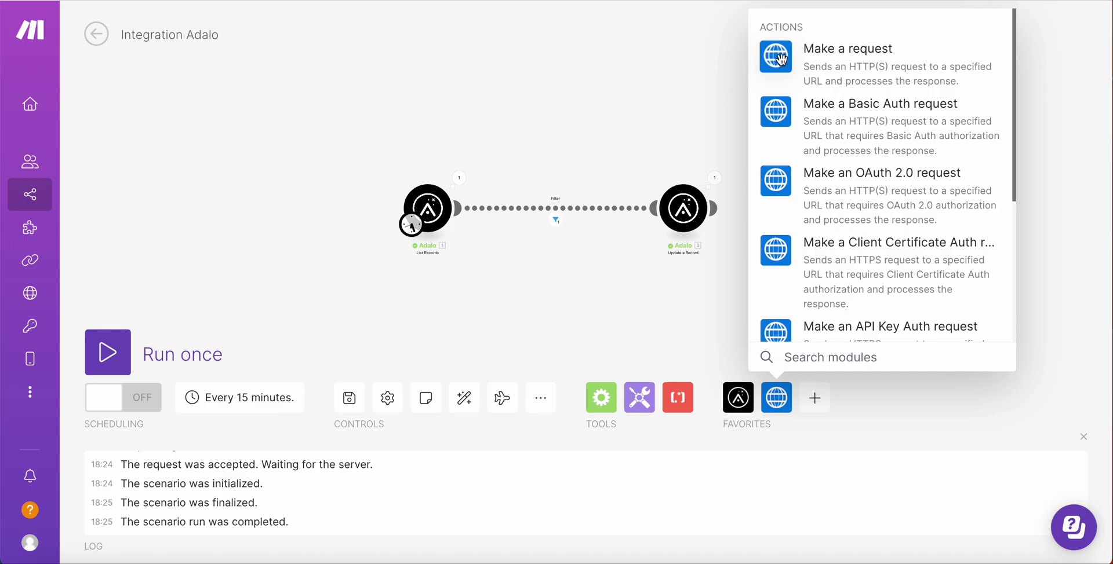
pyautogui.click(783, 64)
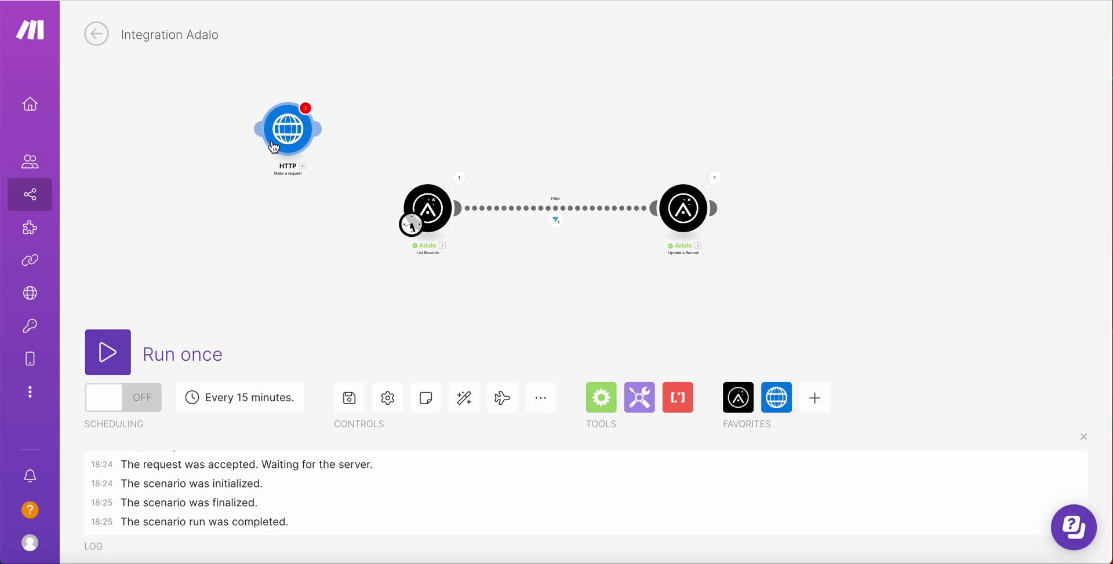
pyautogui.moveTo(307, 257); pyautogui.dragTo(289, 216)
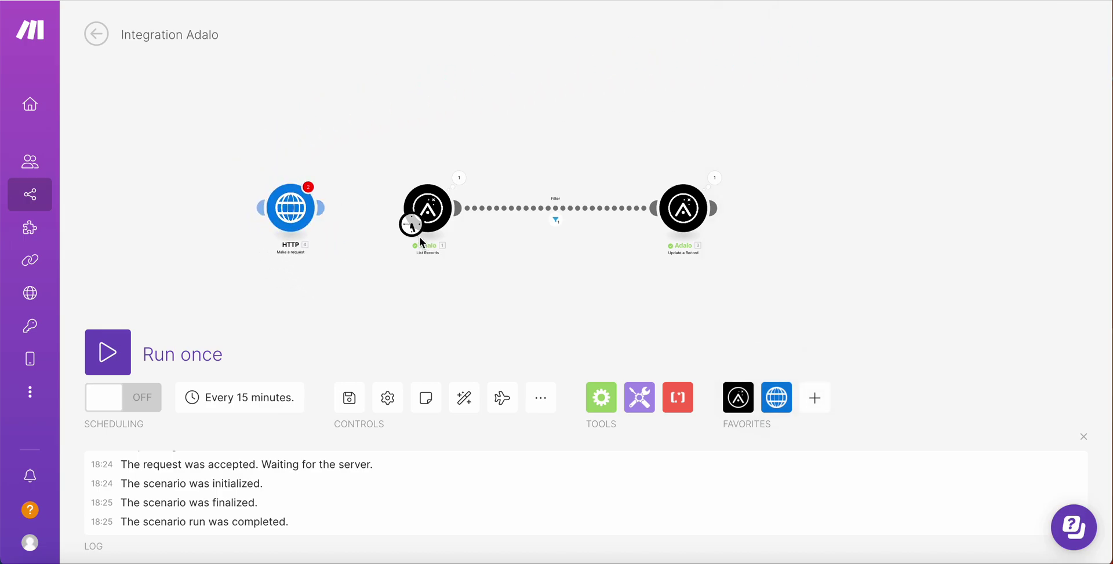
# - Place the HTTP module below List Records and move the scenario's starting trigger onto it
pyautogui.moveTo(315, 239); pyautogui.dragTo(469, 331)
pyautogui.moveTo(413, 230); pyautogui.dragTo(427, 318)
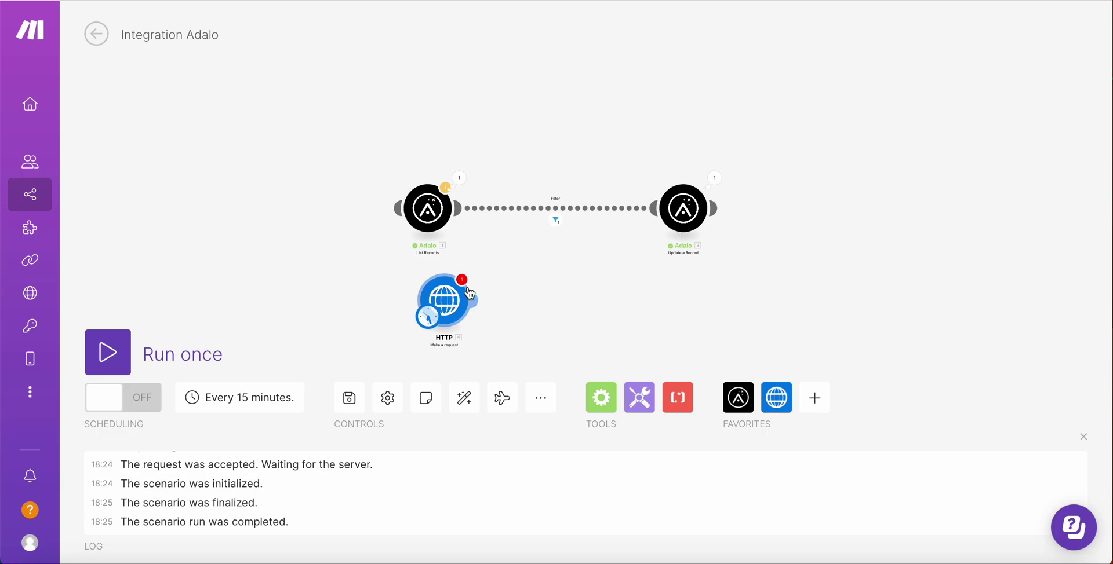
pyautogui.click(427, 325)
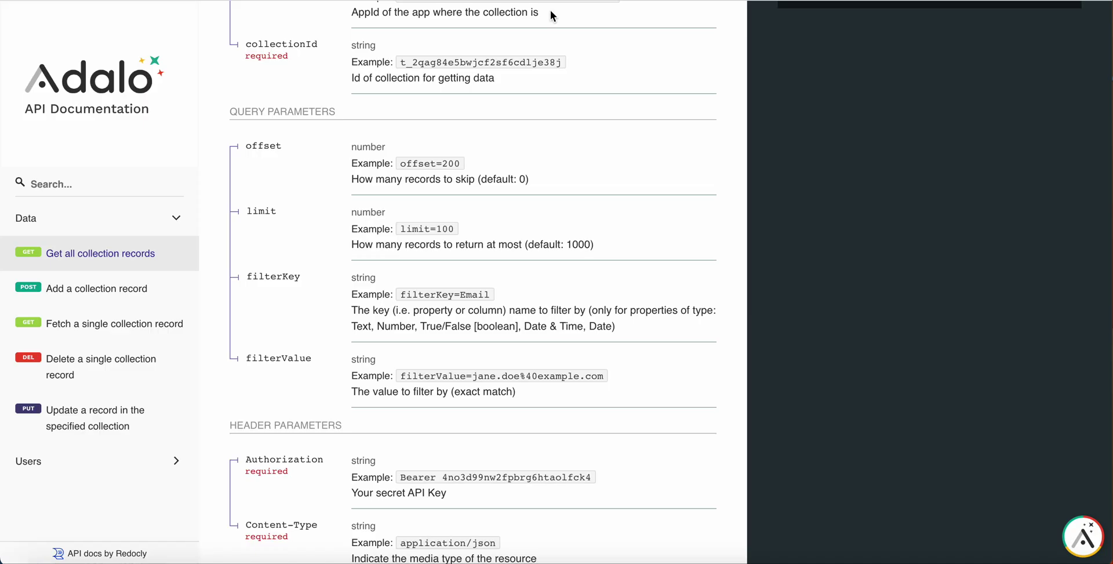
# - Copy the endpoint URL from the Get all collection records curl sample into the HTTP module's URL in Make
pyautogui.scroll(10, 374, 124)
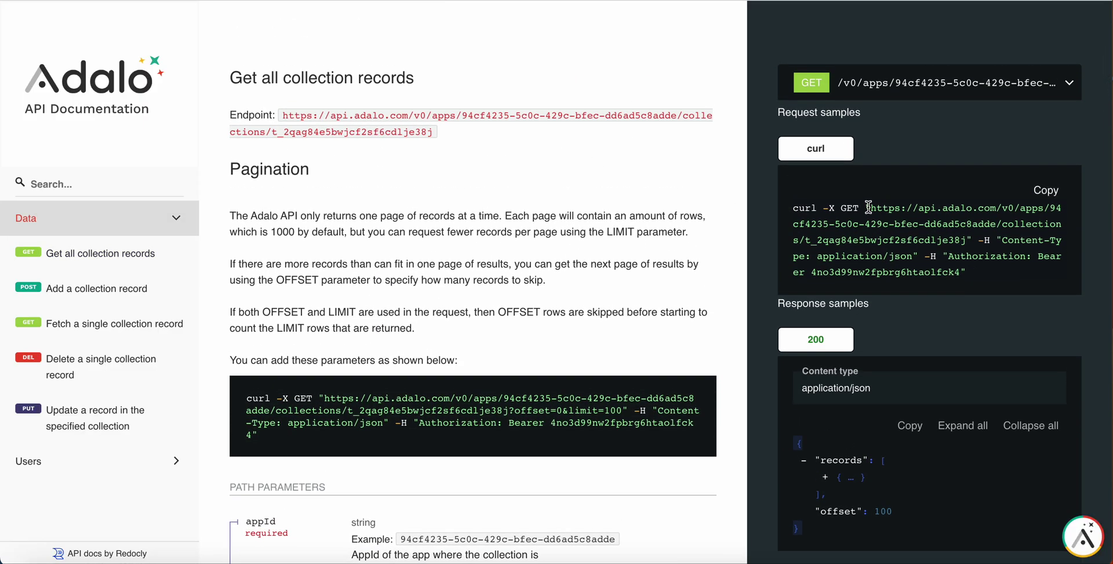
pyautogui.moveTo(870, 207); pyautogui.dragTo(966, 240)
pyautogui.hotkey('ctrl', 'c')
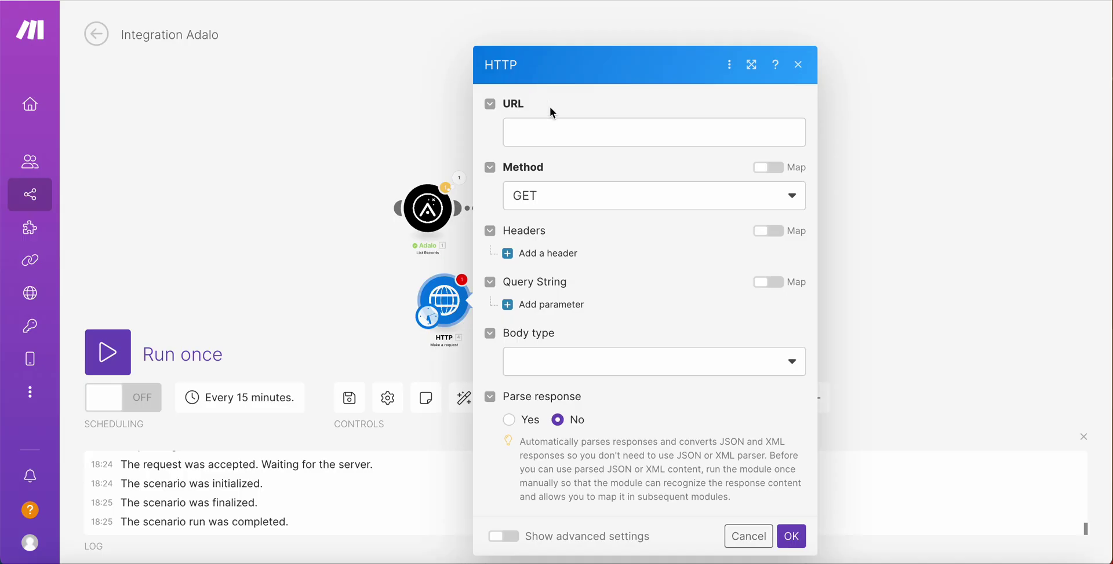
pyautogui.click(553, 133)
pyautogui.hotkey('ctrl', 'v')
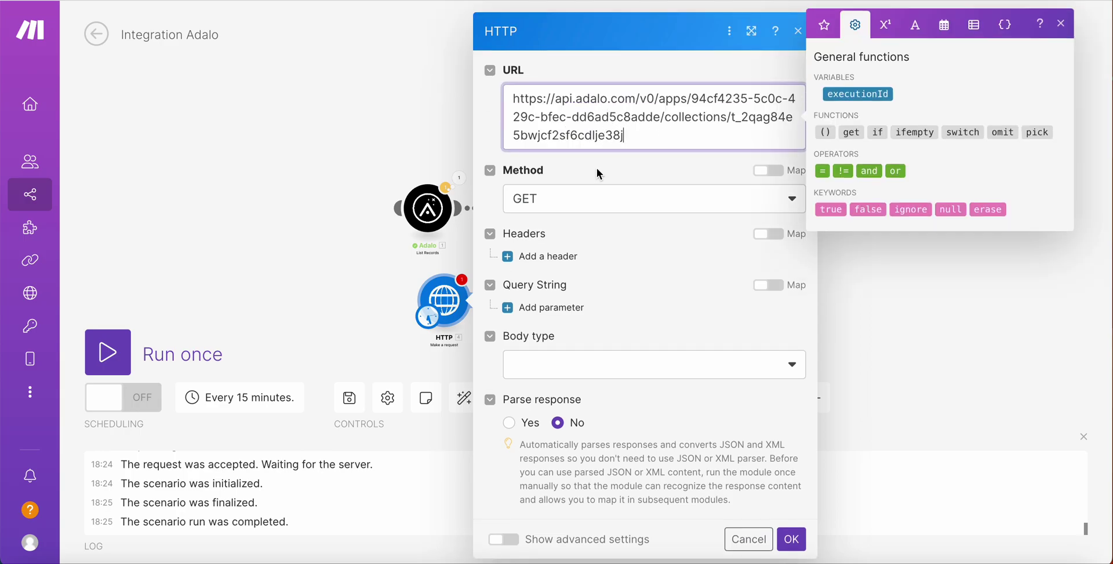
# - Add a request header to the HTTP module and name it Authorization, copied from the Adalo curl sample
pyautogui.click(547, 256)
pyautogui.scroll(-2, 568, 221)
pyautogui.click(574, 214)
pyautogui.hotkey('alt', 'Tab')
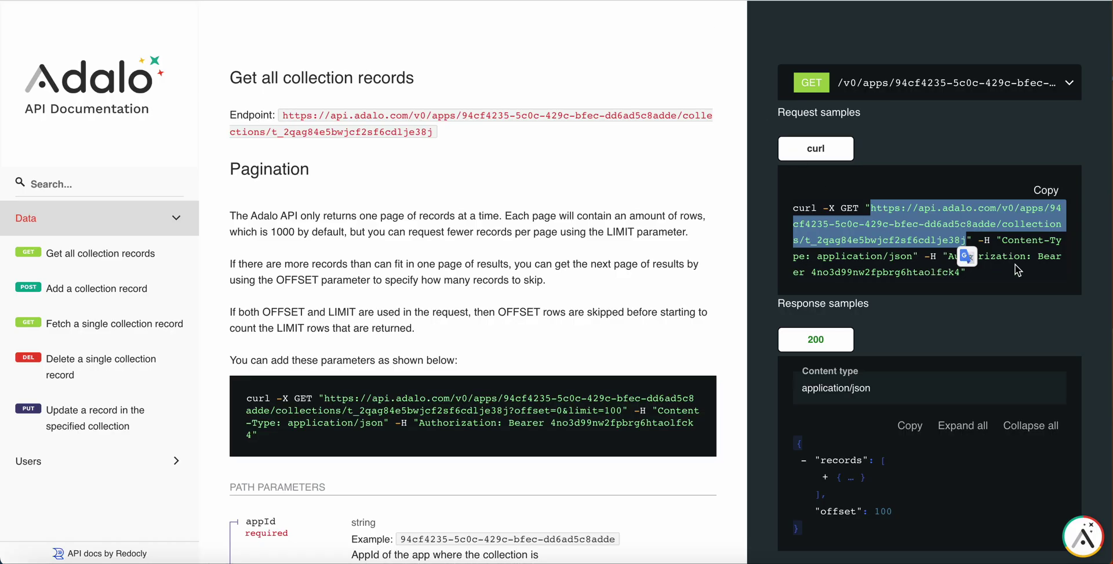
pyautogui.click(1008, 257)
pyautogui.doubleClick(1008, 257)
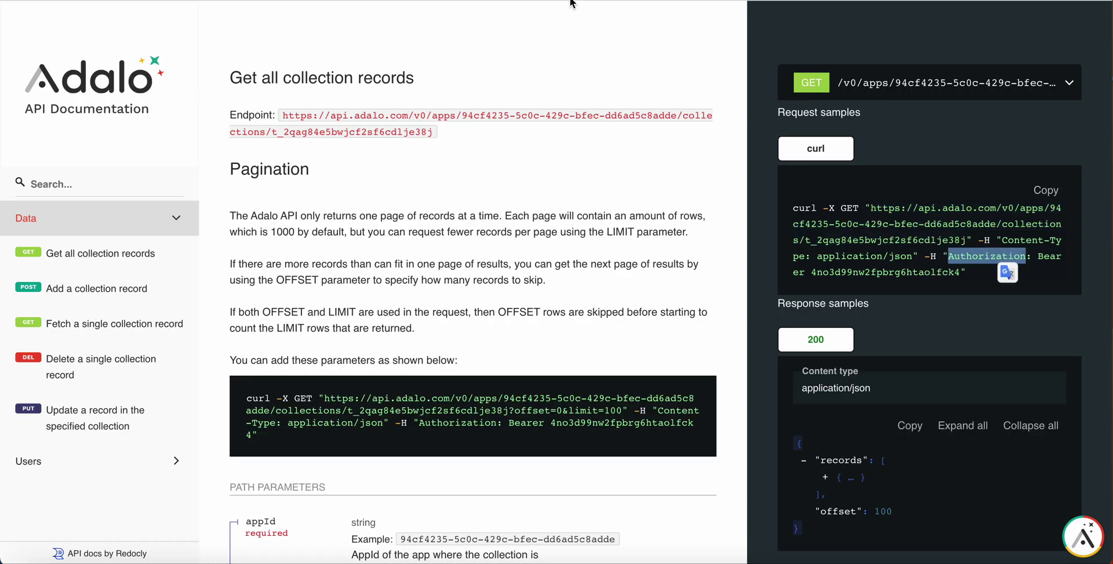
pyautogui.hotkey('ctrl', 'c')
pyautogui.hotkey('alt', 'Tab')
pyautogui.hotkey('alt', 'Tab')
pyautogui.hotkey('ctrl', 'v')
# - Copy the Bearer API key from the Adalo curl sample into the Authorization header's value
pyautogui.click(582, 284)
pyautogui.hotkey('alt', 'Tab')
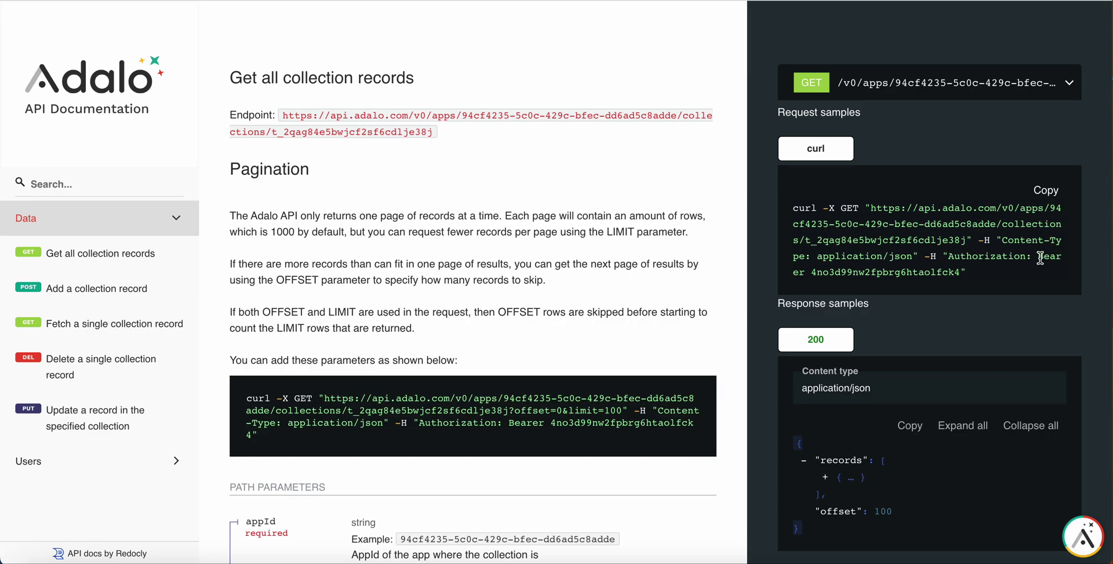
pyautogui.moveTo(1038, 257); pyautogui.dragTo(962, 274)
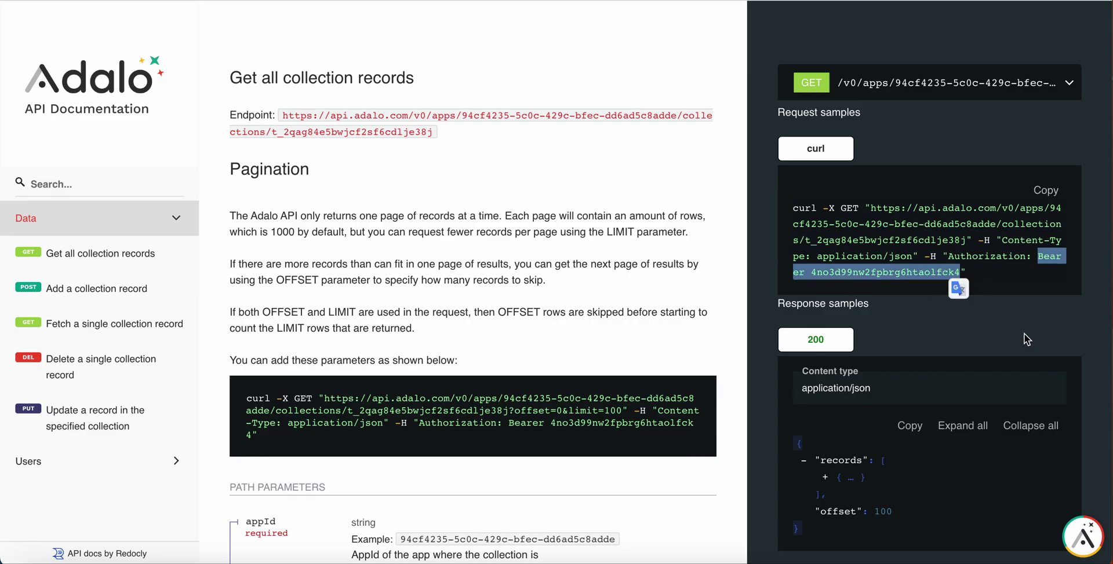
pyautogui.press('super+c')
pyautogui.press('super+Tab')
pyautogui.press('super+v')
# - Set the request's body type to Raw and its content type to JSON (application/json)
pyautogui.click(631, 319)
pyautogui.scroll(-3, 751, 346)
pyautogui.click(716, 372)
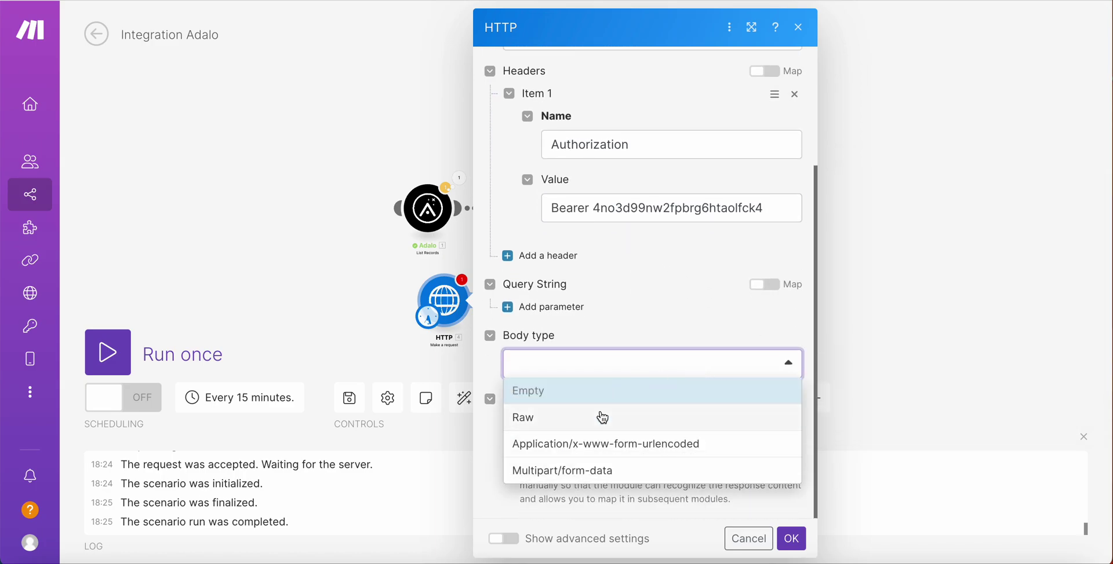
pyautogui.click(597, 420)
pyautogui.scroll(-2, 602, 334)
pyautogui.click(602, 297)
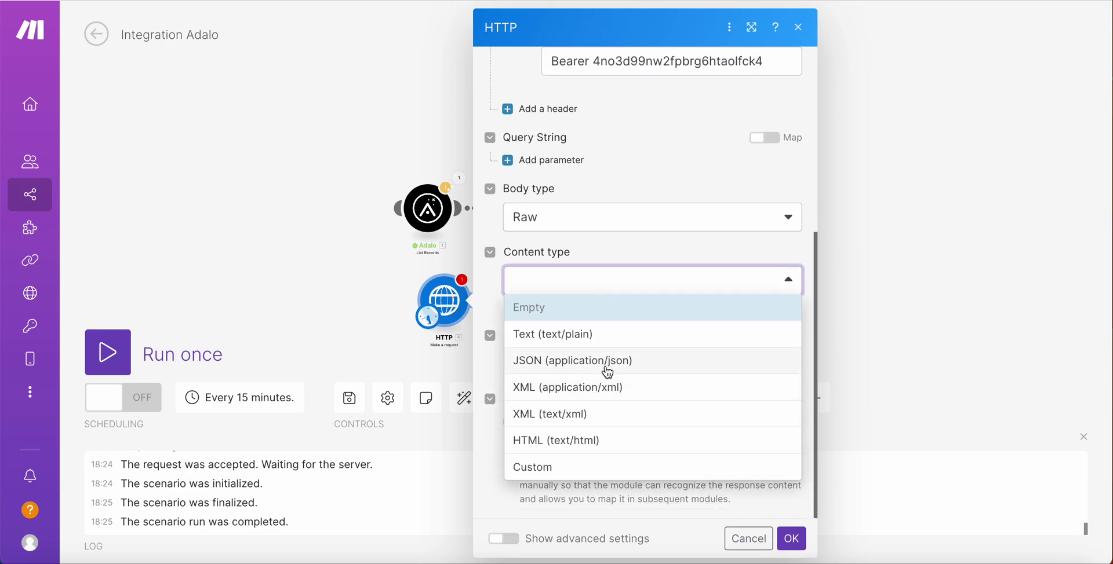
pyautogui.click(608, 372)
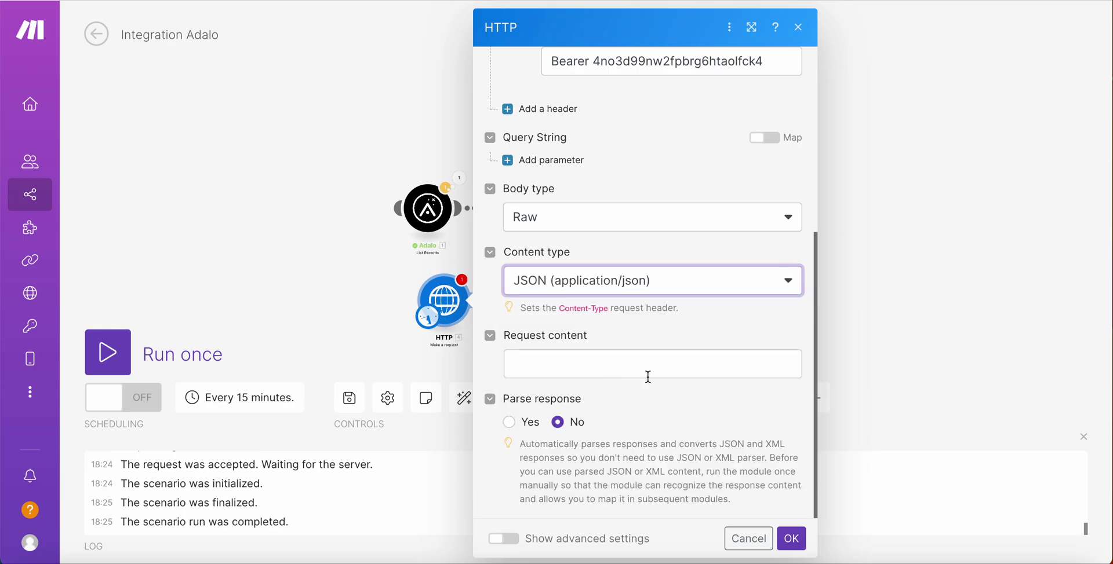
# - Enable response parsing for the HTTP request and review its settings
pyautogui.click(508, 423)
pyautogui.scroll(5, 581, 335)
pyautogui.scroll(-3, 581, 335)
pyautogui.scroll(-3, 670, 365)
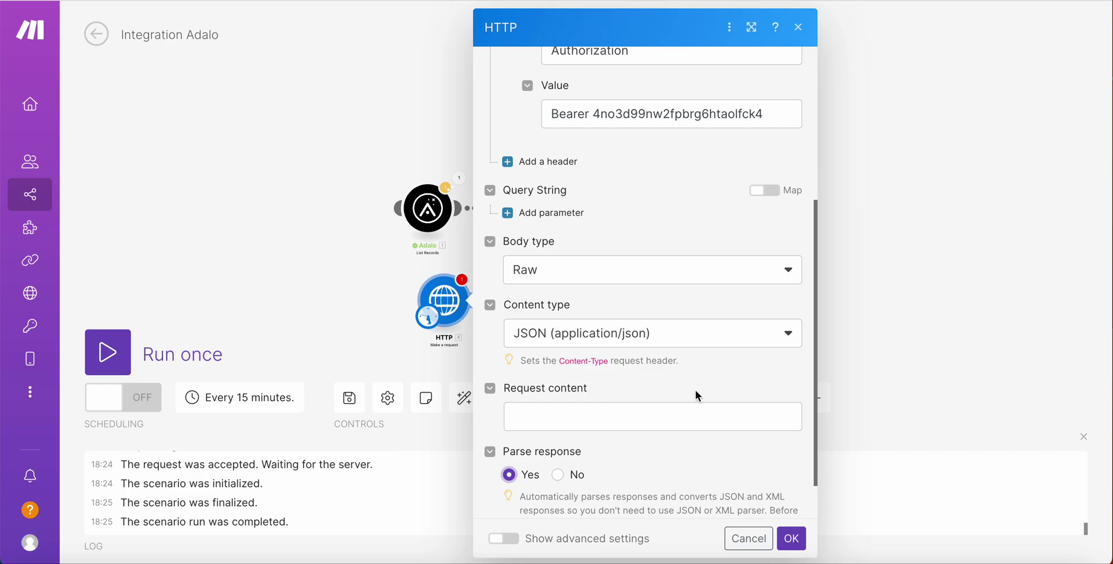
pyautogui.scroll(5, 601, 399)
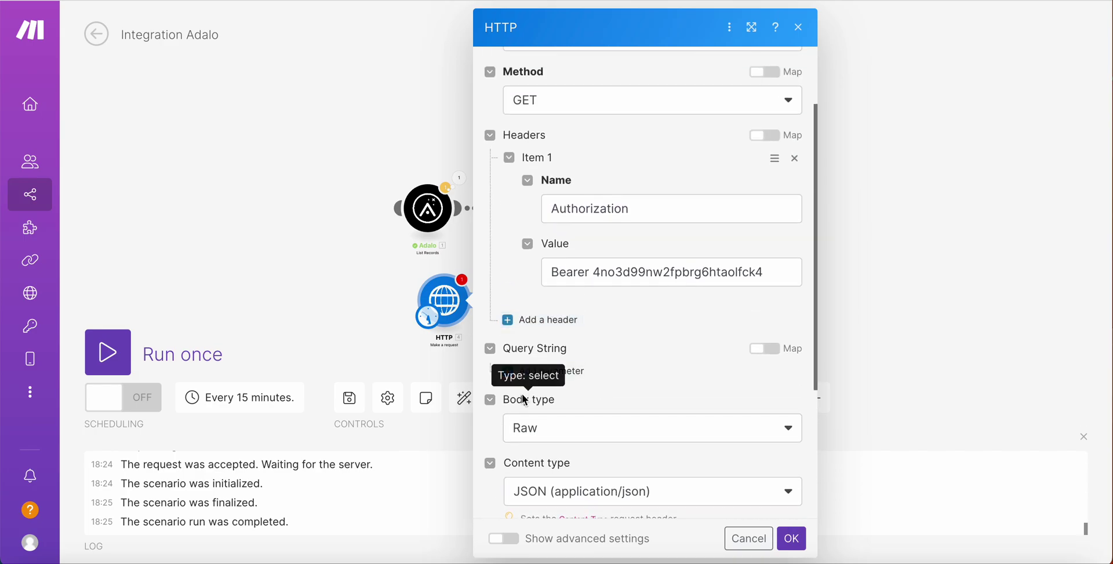
# - Add a query string parameter named limit, taken from the Adalo documentation, with the value 10000
pyautogui.scroll(-2, 510, 365)
pyautogui.click(542, 308)
pyautogui.scroll(-3, 544, 310)
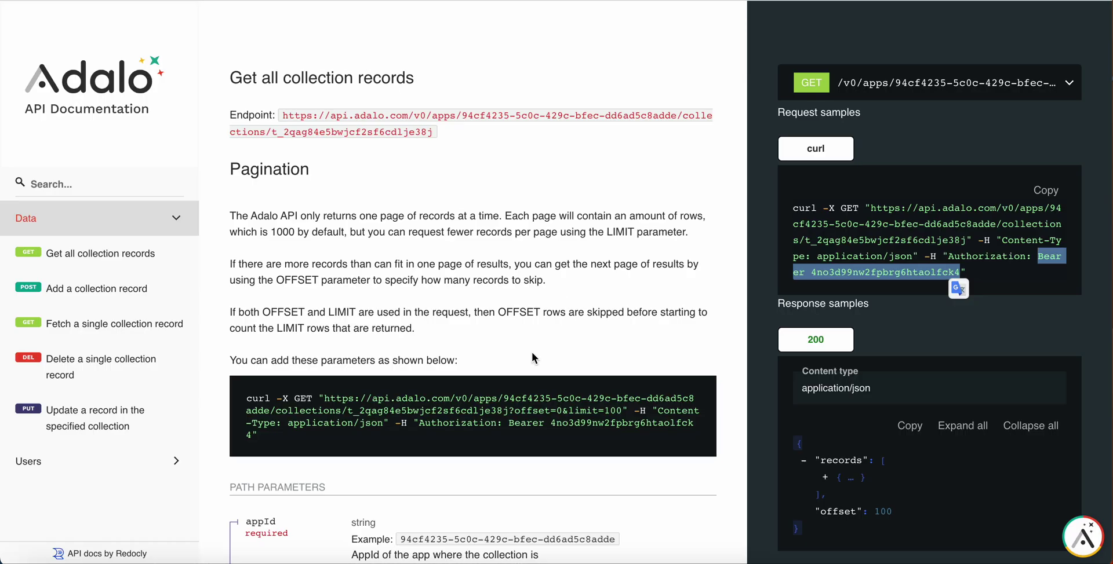
pyautogui.scroll(-6, 530, 352)
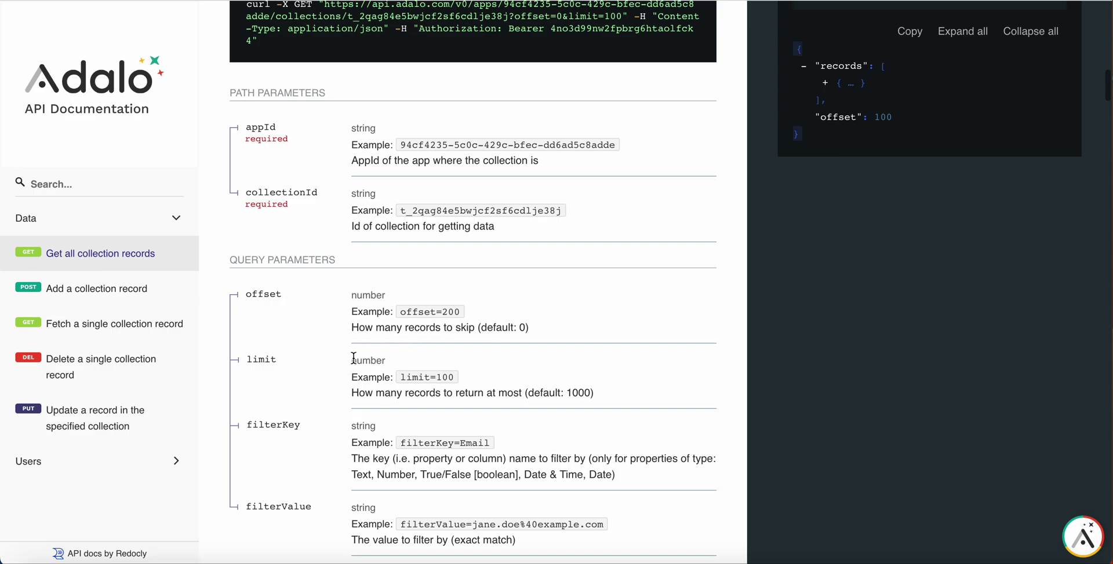
pyautogui.doubleClick(421, 377)
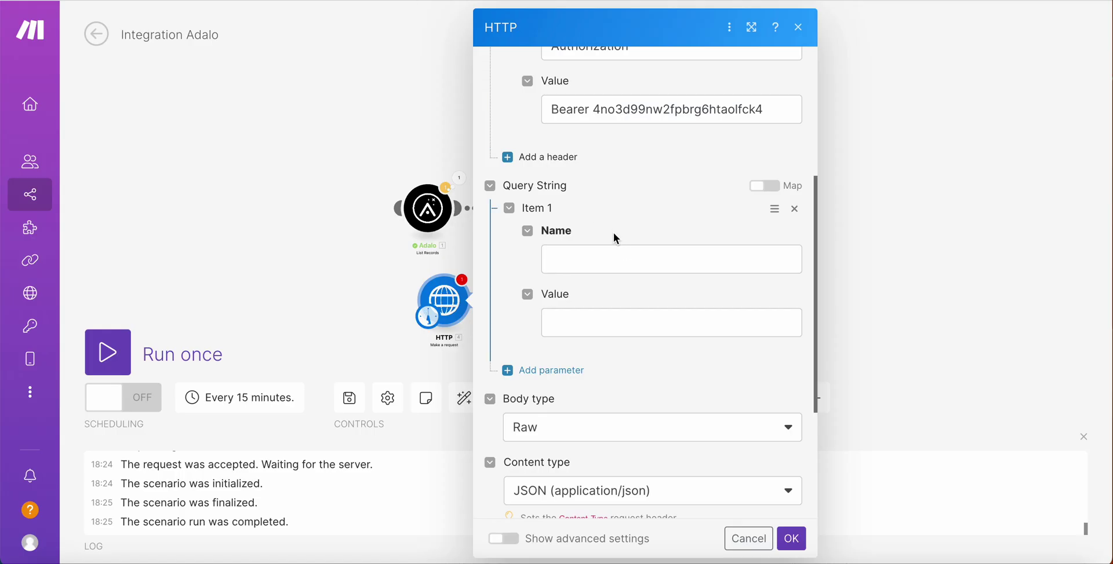
pyautogui.click(604, 255)
pyautogui.hotkey('ctrl', 'v')
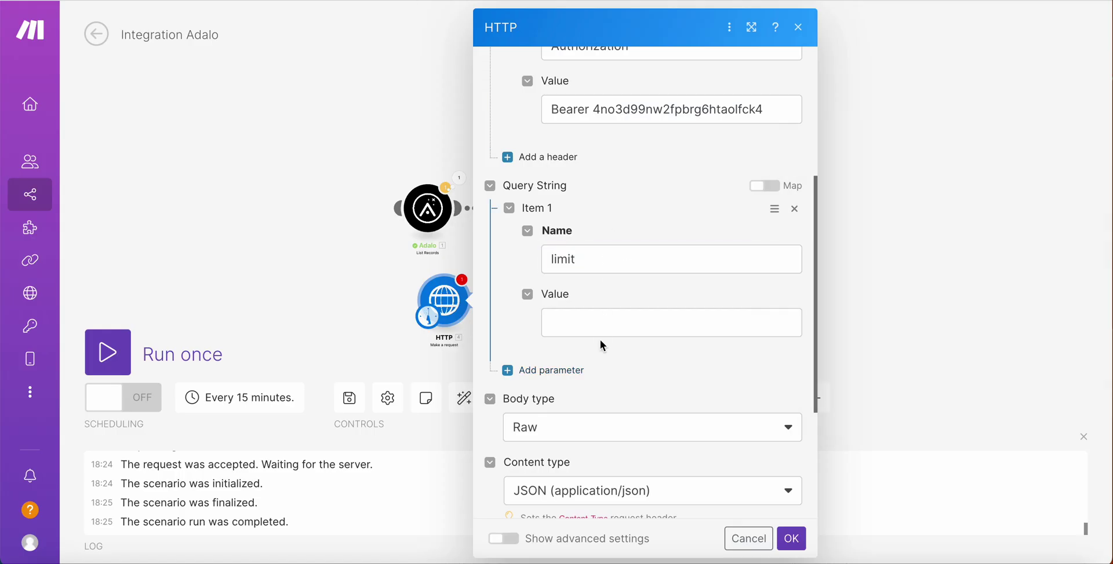
pyautogui.click(594, 319)
pyautogui.write('10000')
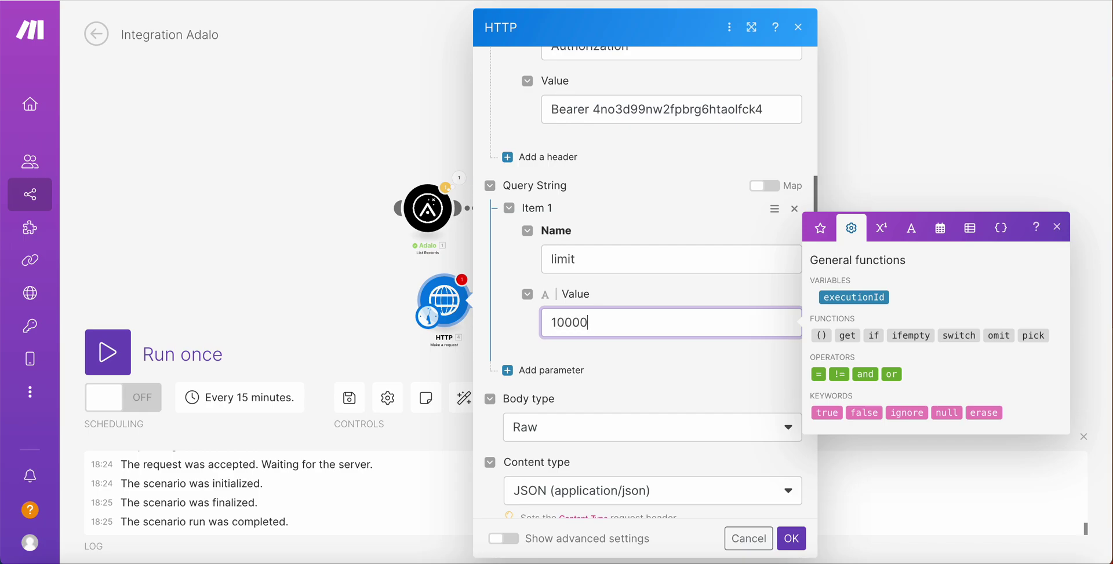
# - Confirm the HTTP module's settings and run the scenario once
pyautogui.click(791, 538)
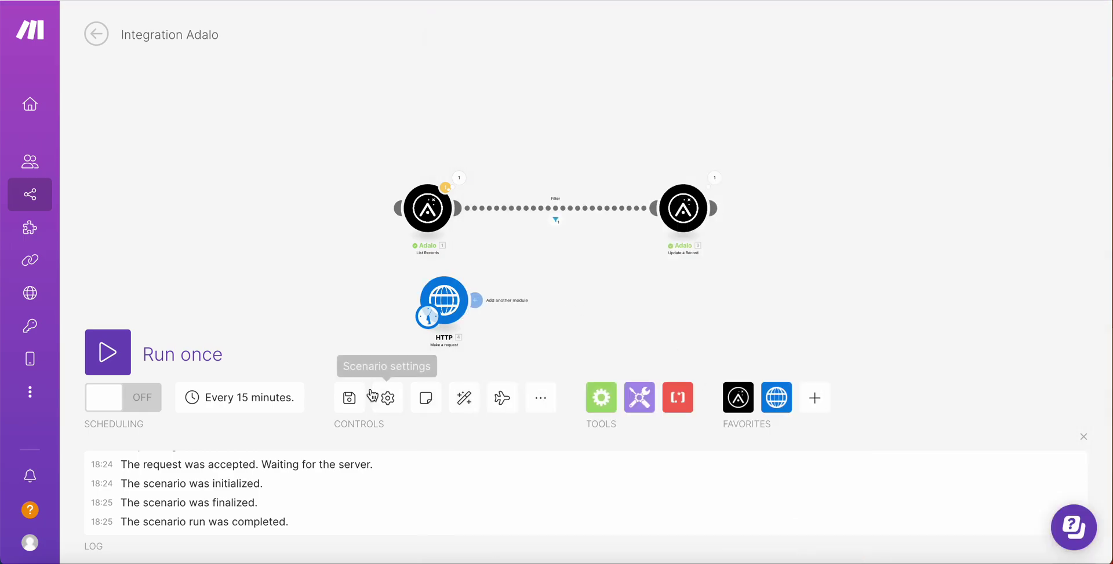
pyautogui.click(107, 352)
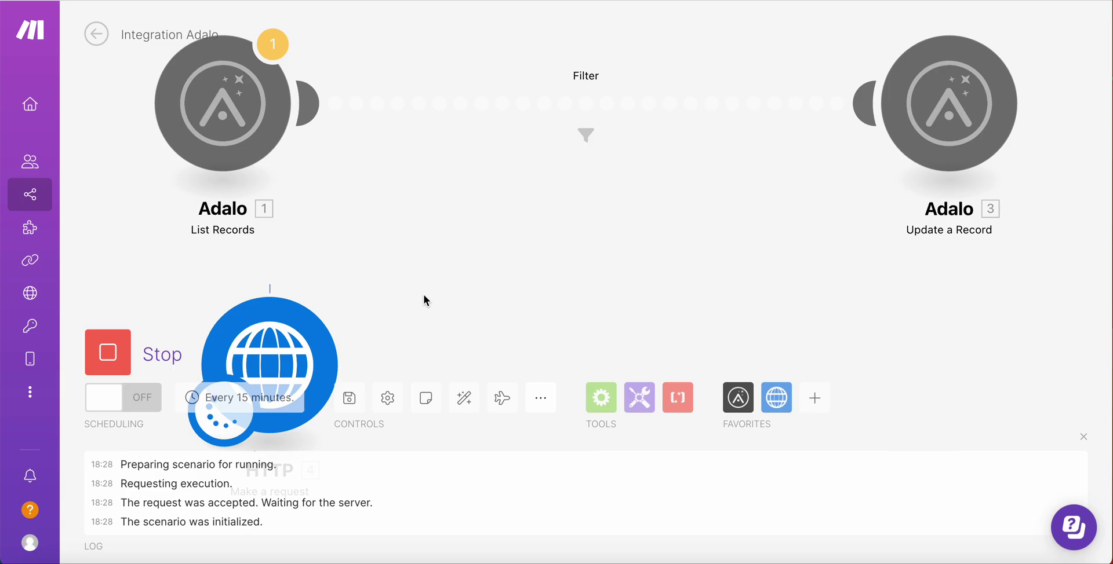
pyautogui.moveTo(423, 296); pyautogui.dragTo(443, 183)
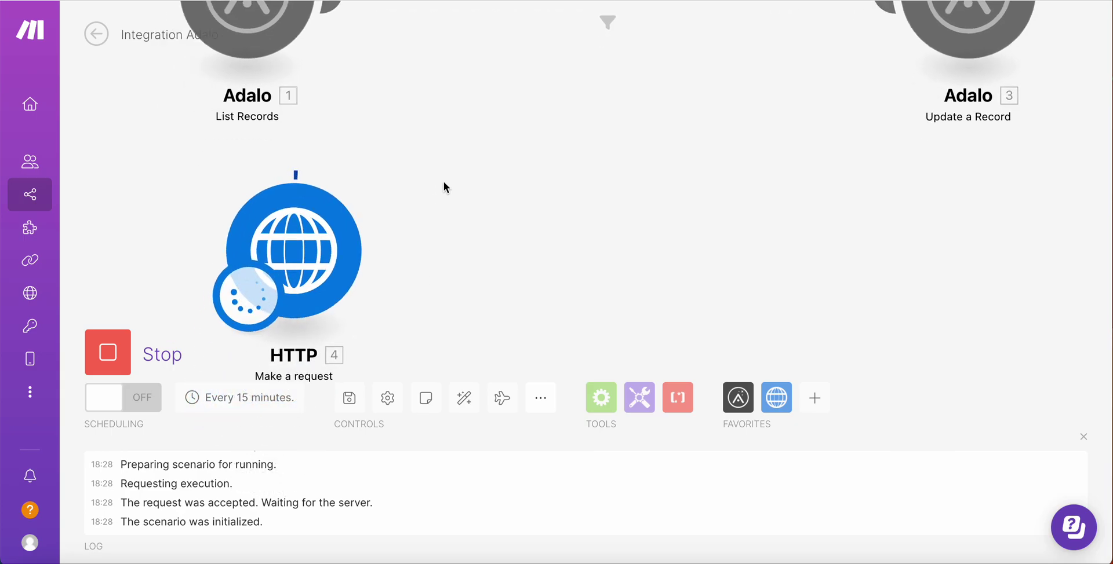
# - Examine the HTTP module's run output, expanding the returned data's records array, and close it
pyautogui.click(381, 166)
pyautogui.scroll(-1, 517, 298)
pyautogui.scroll(-2, 517, 299)
pyautogui.click(493, 476)
pyautogui.scroll(-1, 493, 475)
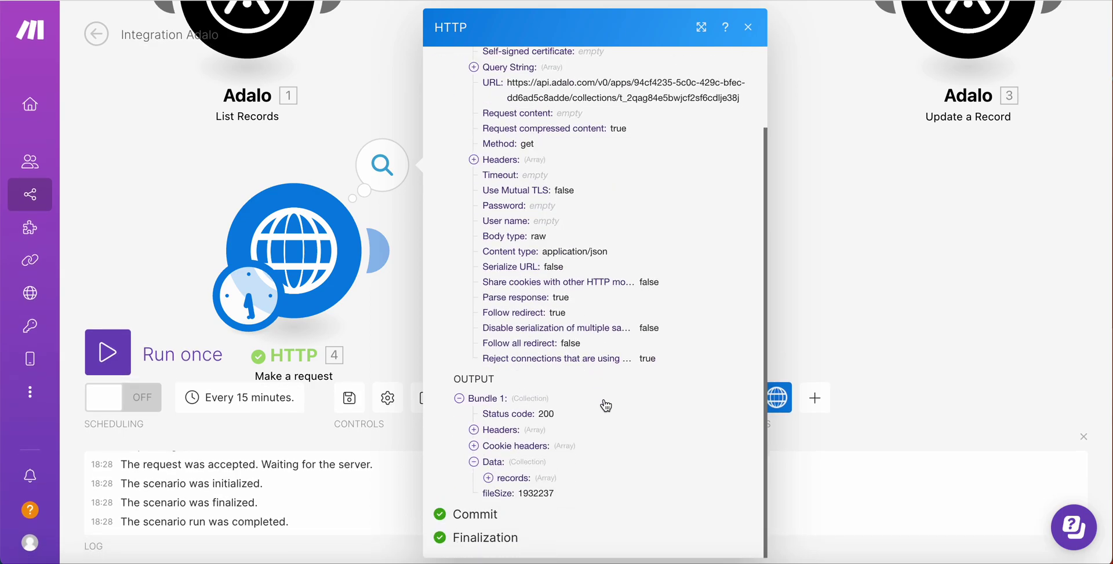
pyautogui.click(516, 479)
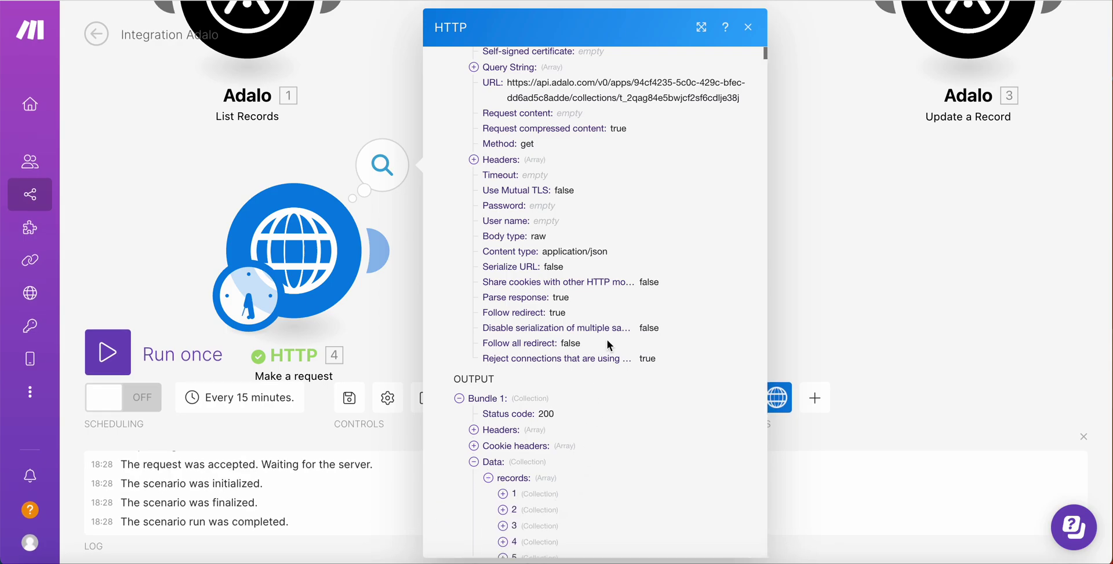
pyautogui.scroll(-10, 607, 342)
pyautogui.scroll(-20, 607, 342)
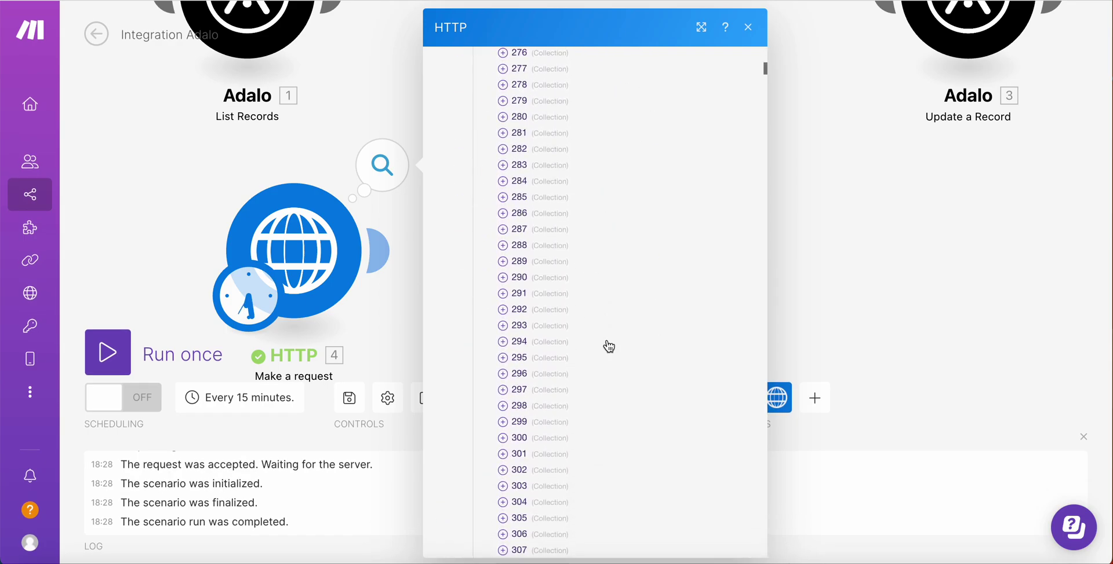
pyautogui.scroll(20, 609, 346)
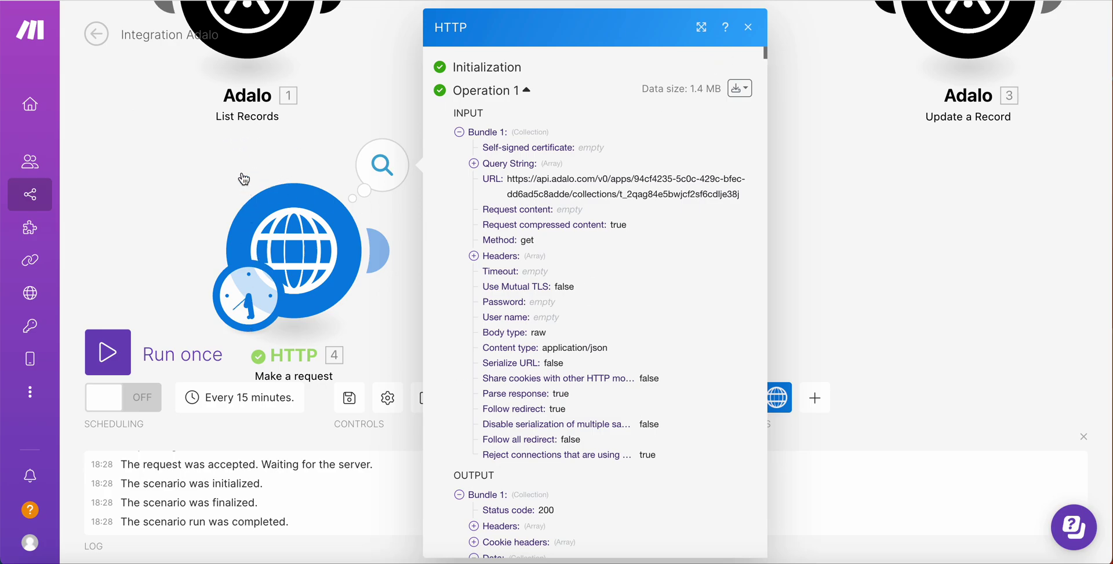
pyautogui.click(251, 187)
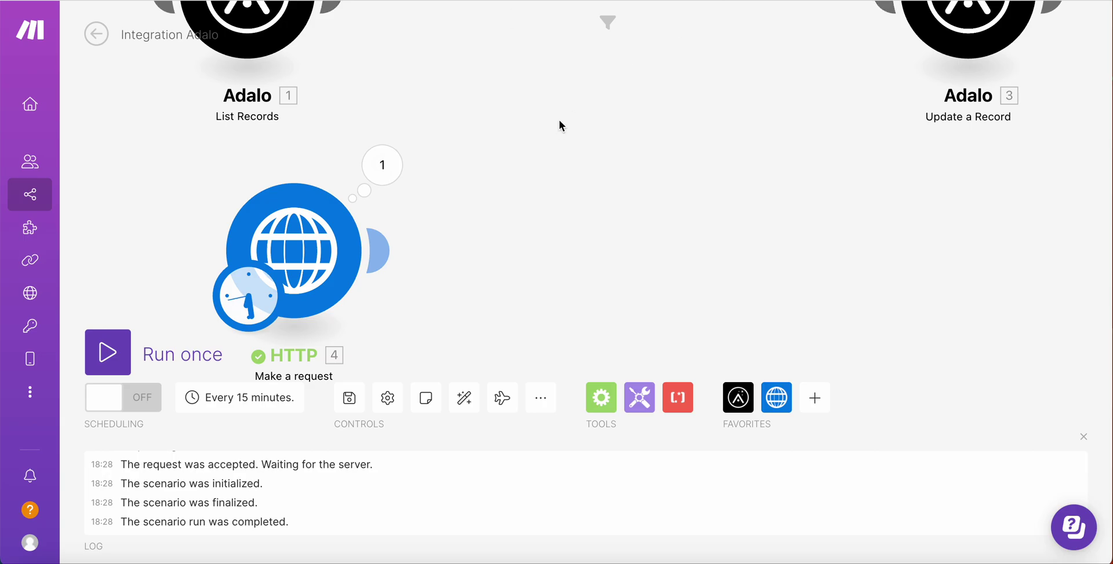
# - Reopen the HTTP module's settings and add a second query parameter named filterKey with the value Phone
pyautogui.click(317, 257)
pyautogui.scroll(-5, 497, 308)
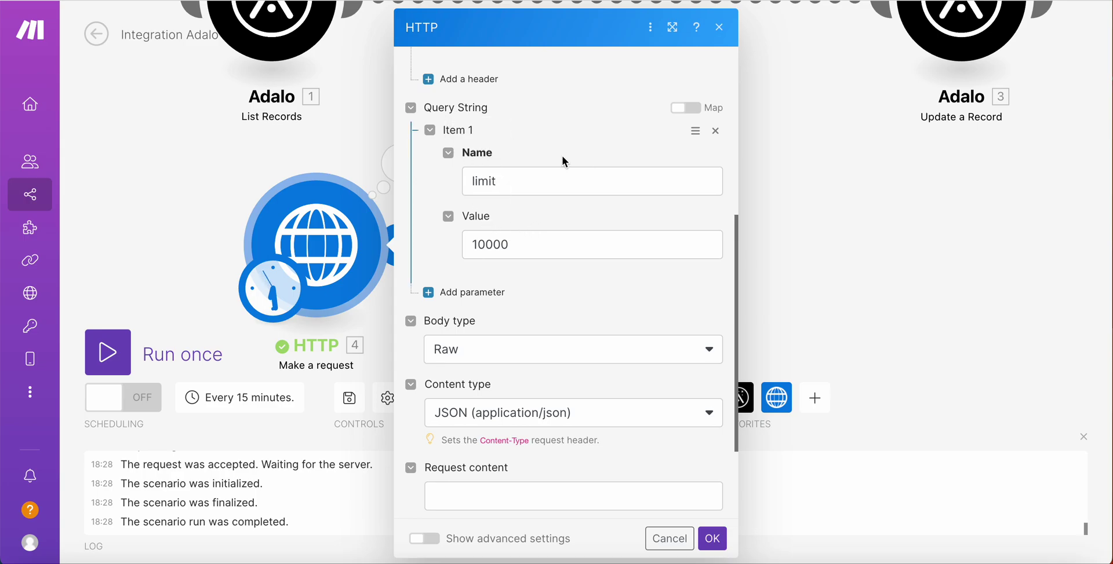
pyautogui.click(455, 299)
pyautogui.scroll(-2, 594, 251)
pyautogui.click(547, 254)
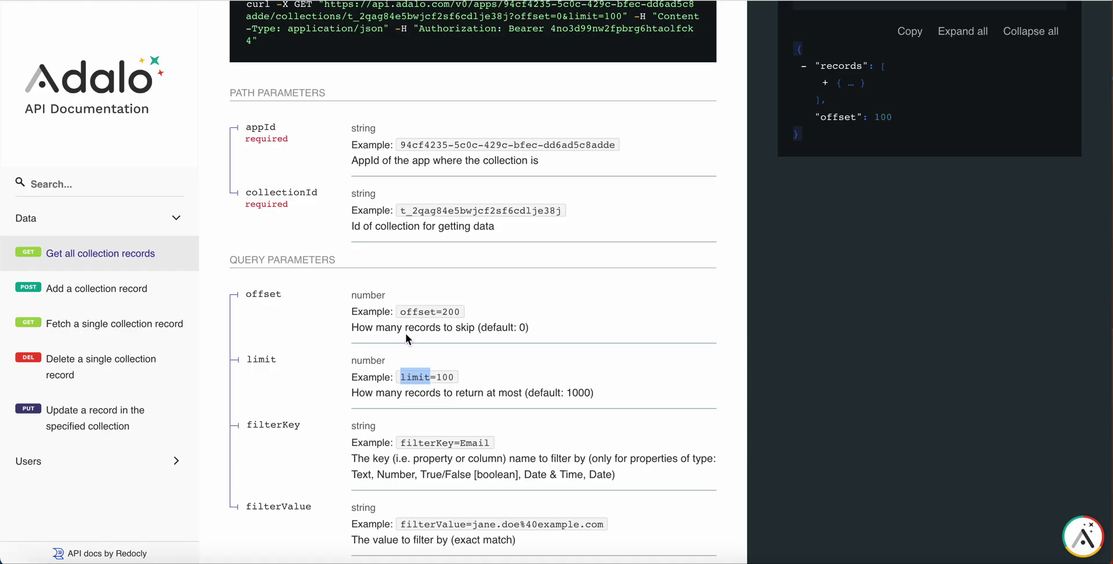
pyautogui.scroll(-3, 406, 336)
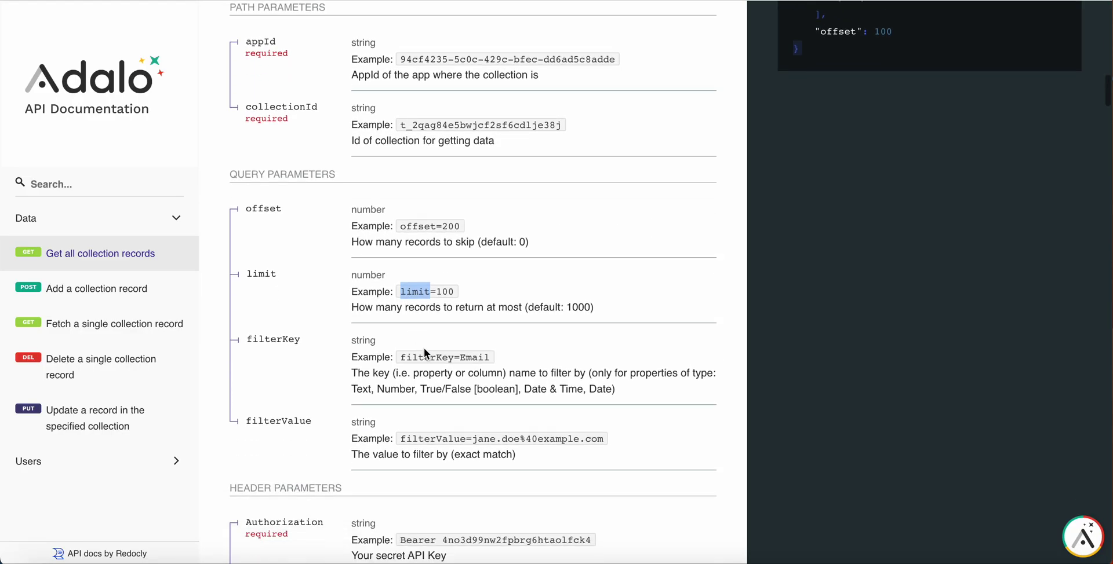
pyautogui.doubleClick(423, 358)
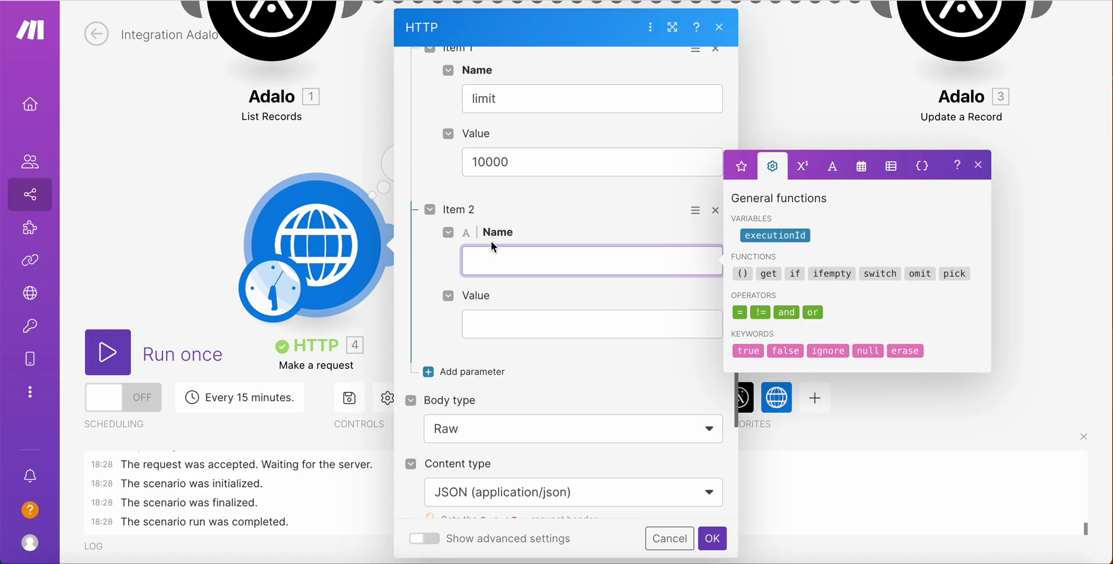
pyautogui.click(499, 319)
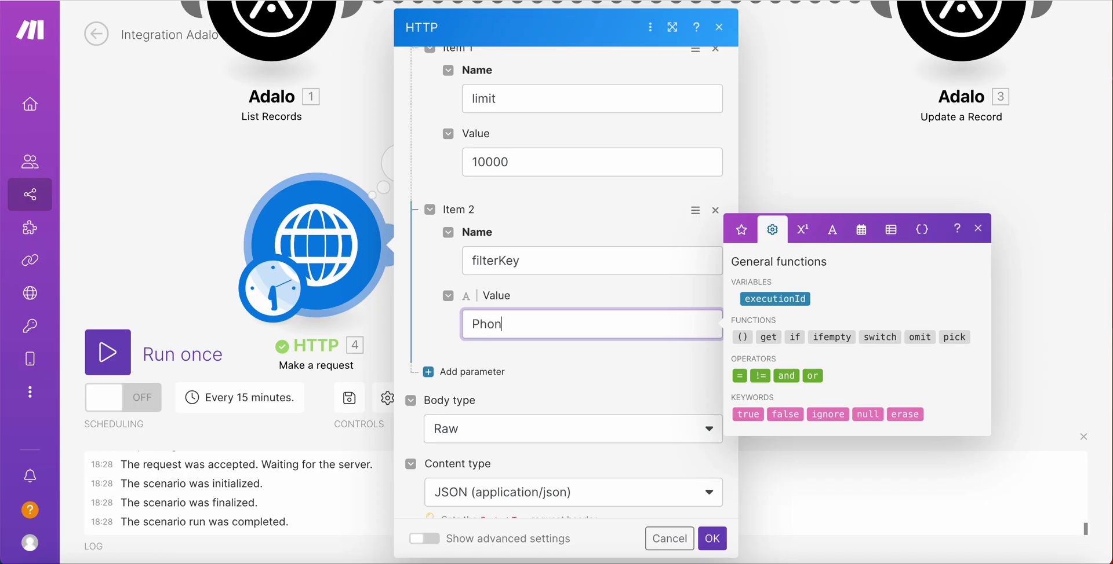
# - Add a third query parameter and name it filterValue, as given in the Adalo API documentation
pyautogui.click(433, 374)
pyautogui.scroll(-1, 500, 360)
pyautogui.click(501, 368)
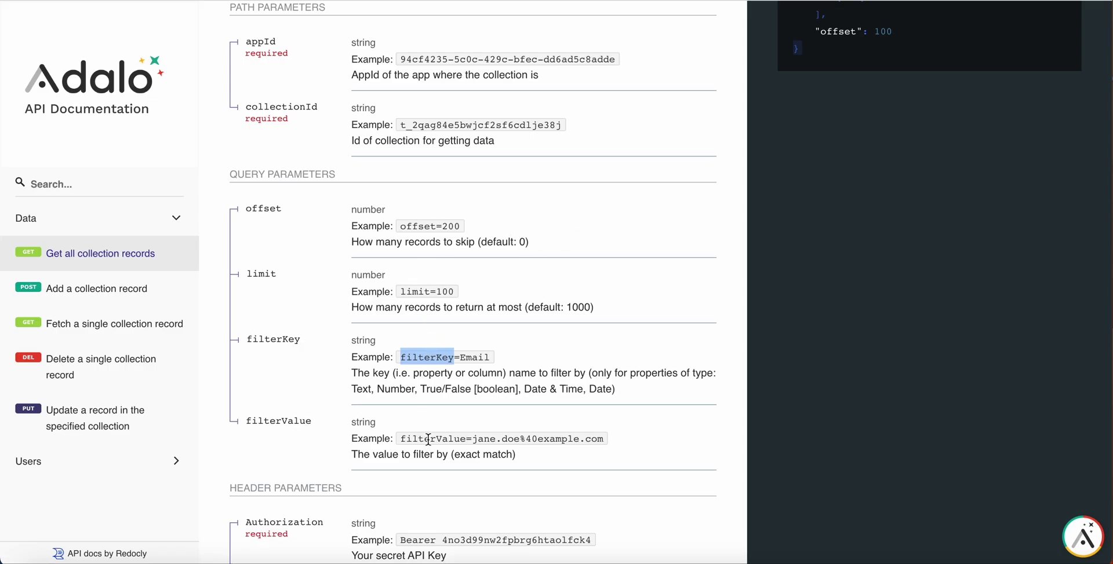
pyautogui.doubleClick(437, 440)
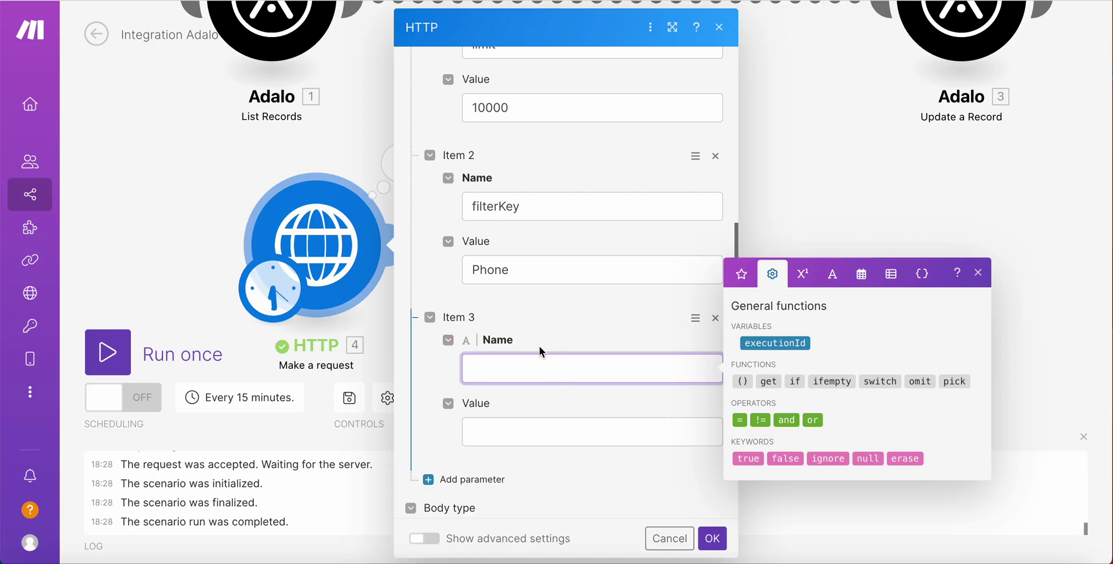
pyautogui.write('filterValue')
# - Switch to Adalo, copy the phone number from the Data collection record with SeqenceID 9548, and close the collection
pyautogui.click(526, 434)
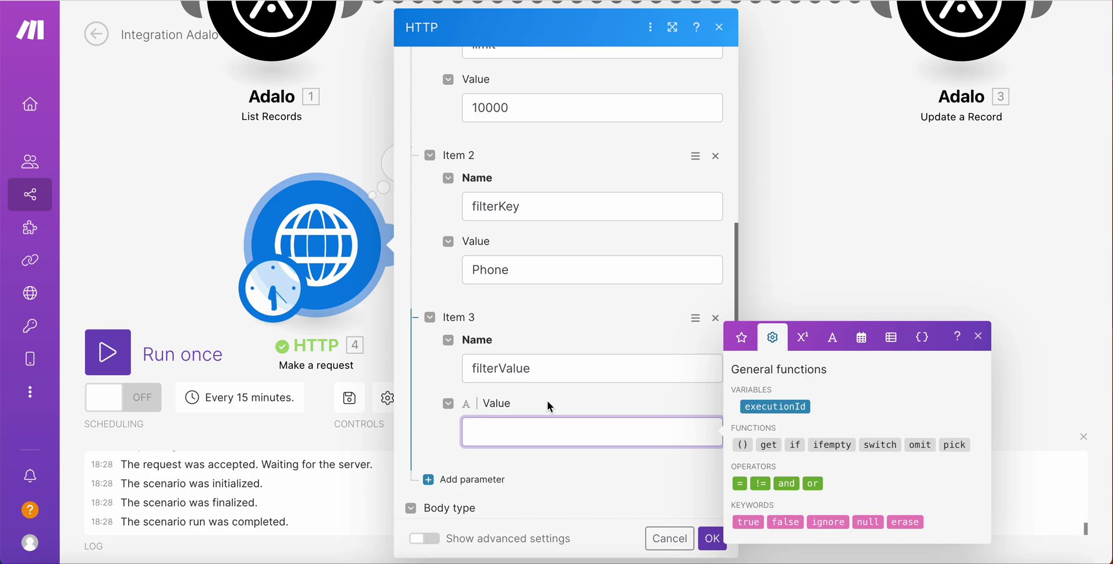
pyautogui.scroll(-1, 546, 403)
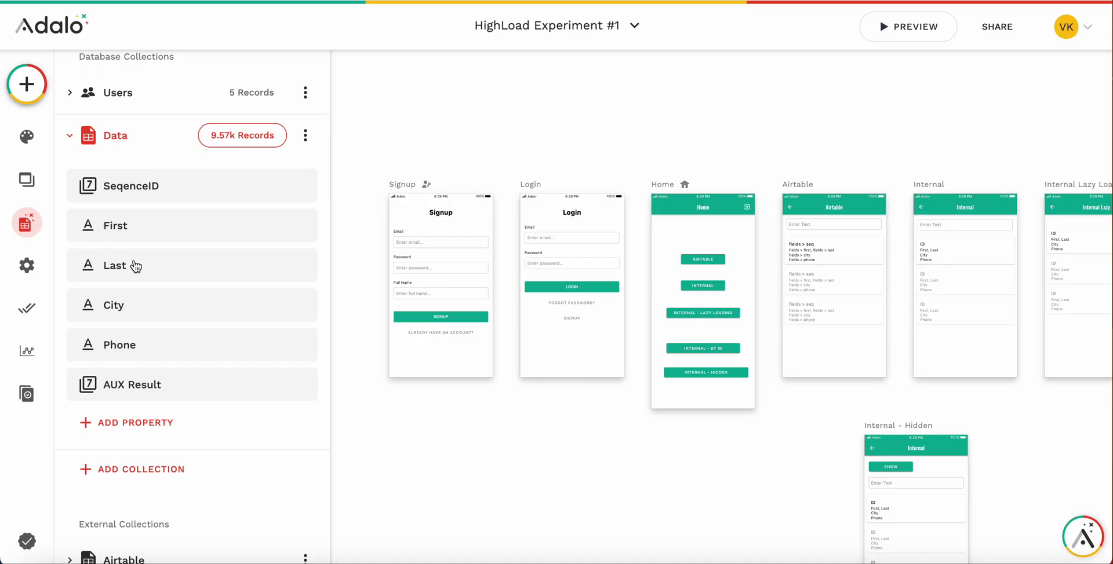
pyautogui.click(232, 141)
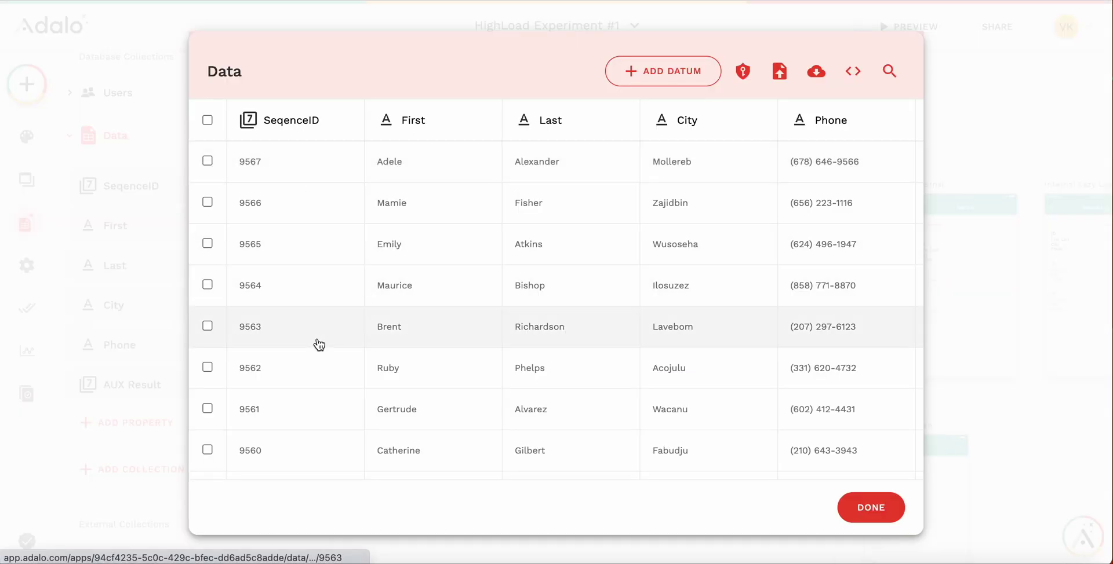
pyautogui.scroll(-10, 372, 382)
pyautogui.click(379, 351)
pyautogui.tripleClick(485, 396)
pyautogui.hotkey('ctrl', 'c')
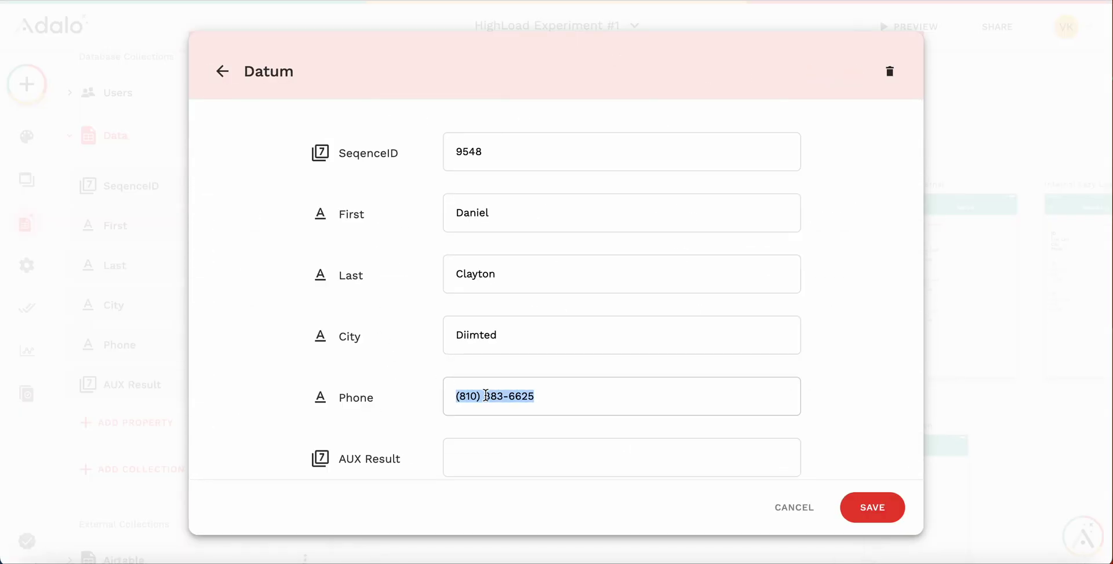
pyautogui.click(801, 522)
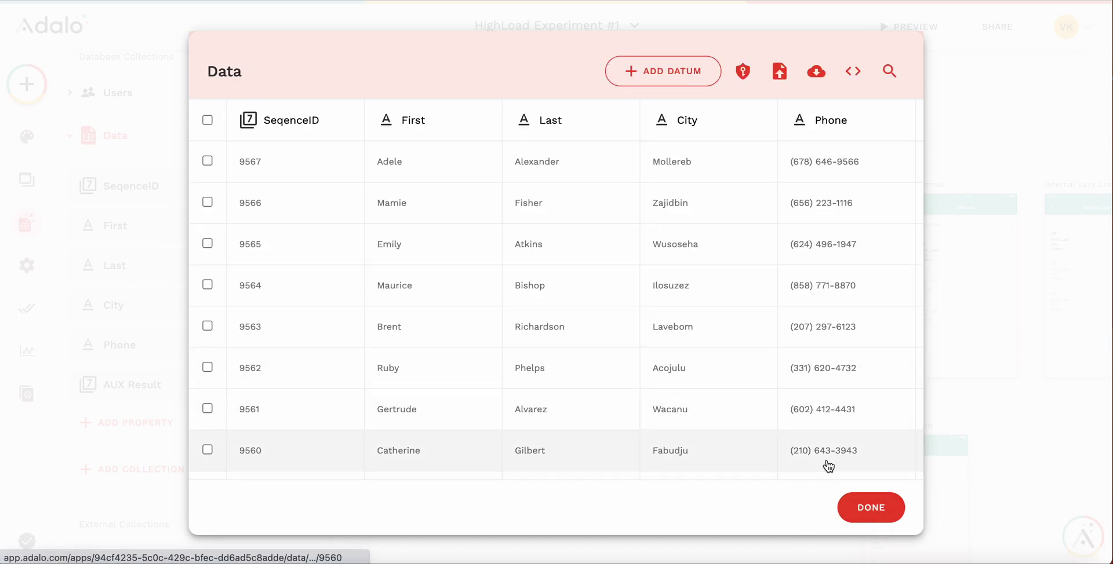
pyautogui.click(871, 507)
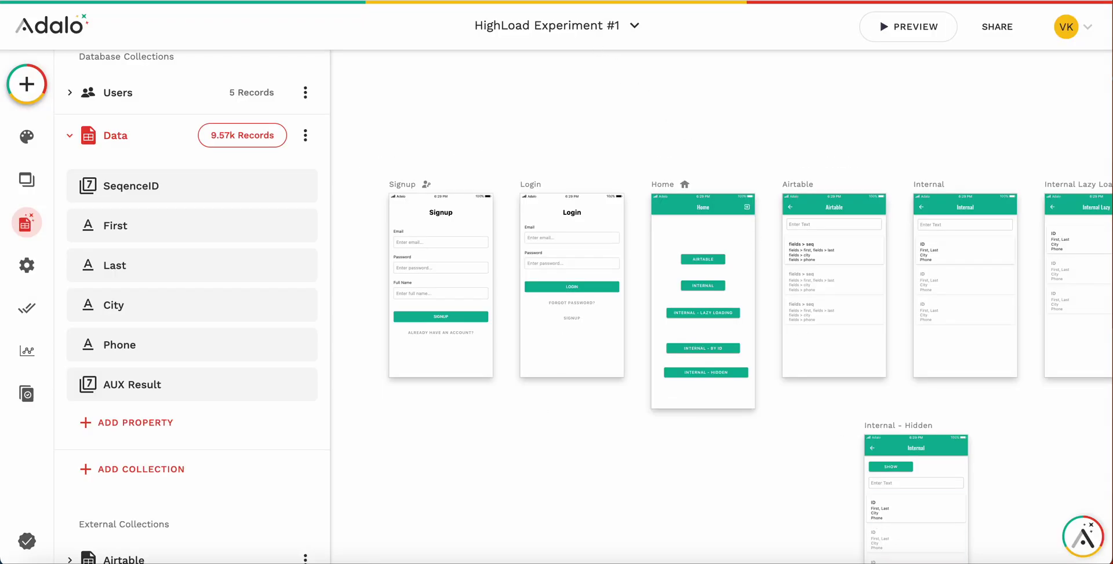
# - Switch back to Make, paste the copied phone number as the filterValue parameter's value, and confirm the HTTP module's settings
pyautogui.hotkey('alt', 'Tab')
pyautogui.hotkey('ctrl', 'v')
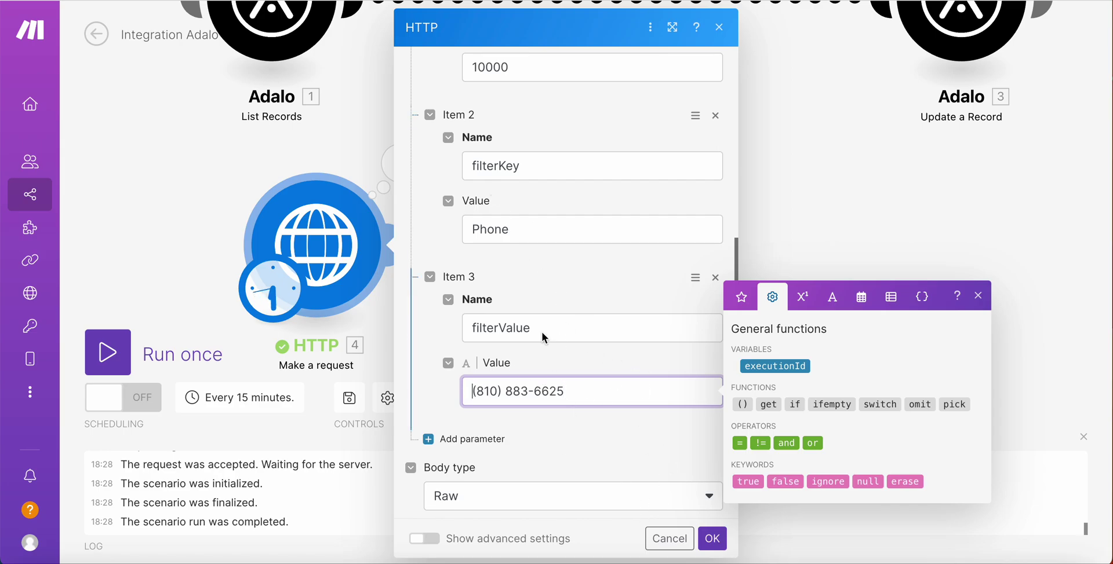
pyautogui.scroll(-1, 666, 510)
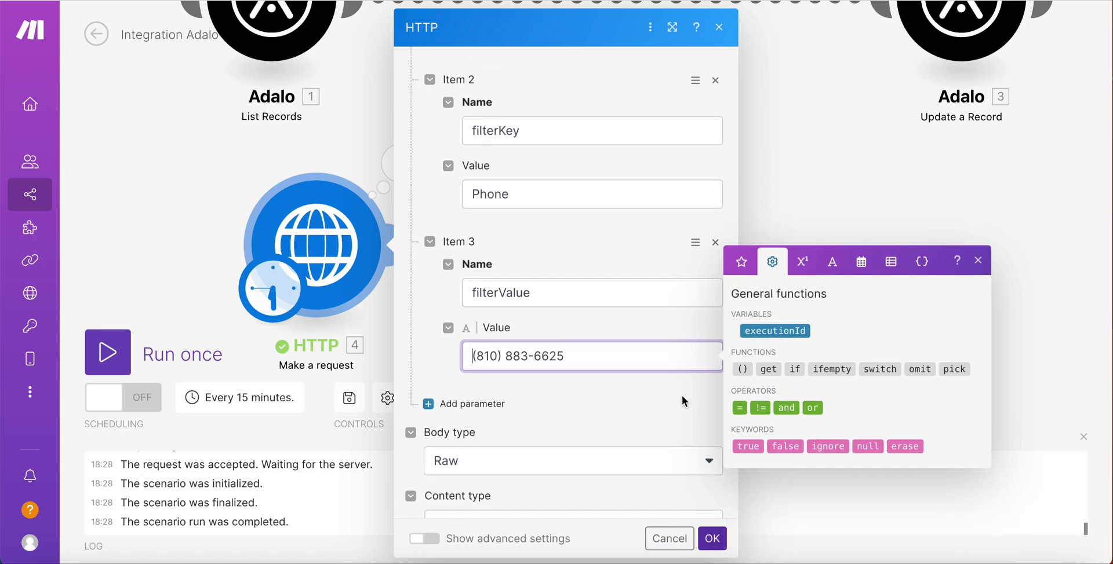
pyautogui.scroll(3, 677, 343)
pyautogui.scroll(-3, 676, 342)
pyautogui.click(713, 538)
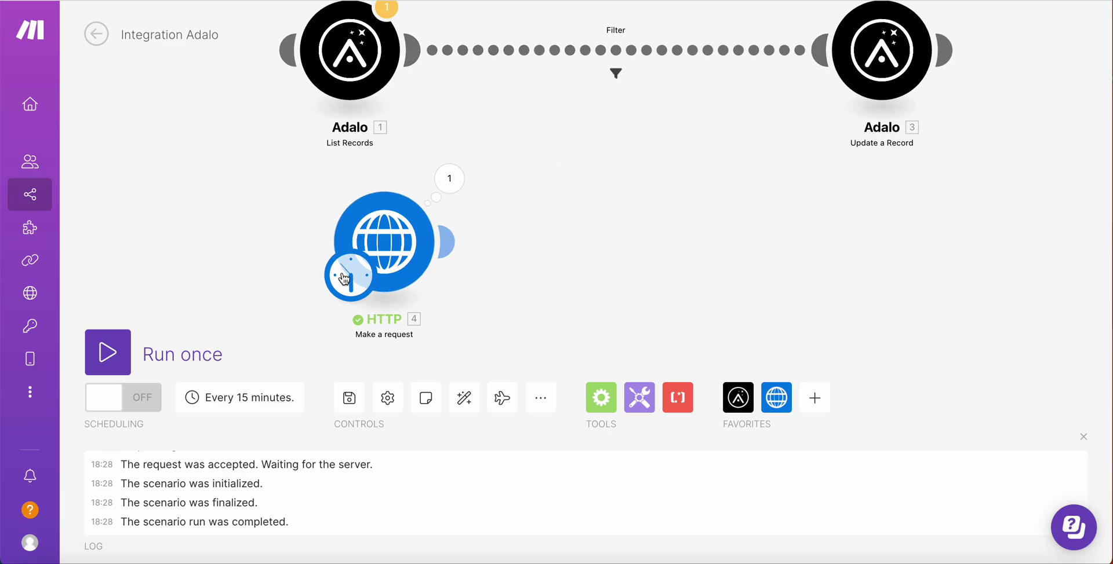
# - Duplicate the Adalo Update a Record module, connect the copy after the HTTP module, and open its settings
pyautogui.rightClick(870, 69)
pyautogui.click(889, 179)
pyautogui.click(745, 246)
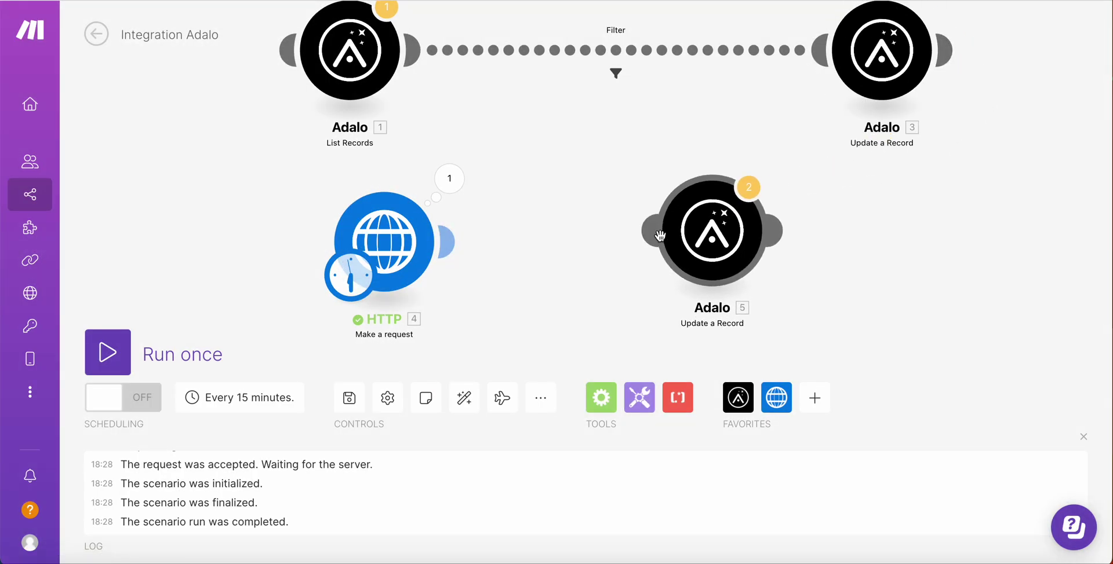
pyautogui.click(748, 247)
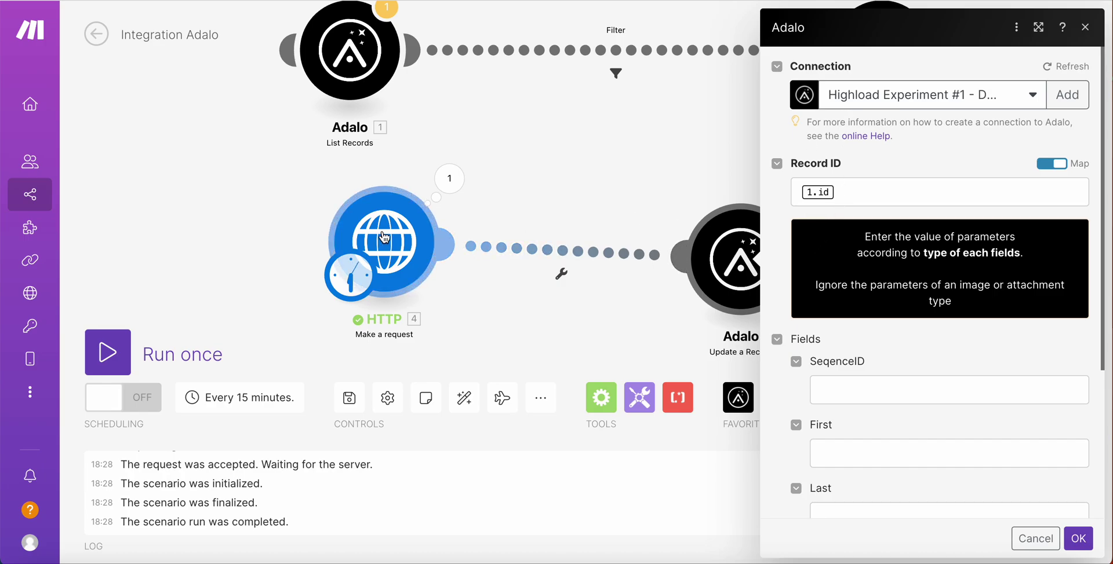
# - Replace the Record ID mapping of the copied Adalo module with the id from the HTTP module's Data records array
pyautogui.click(901, 195)
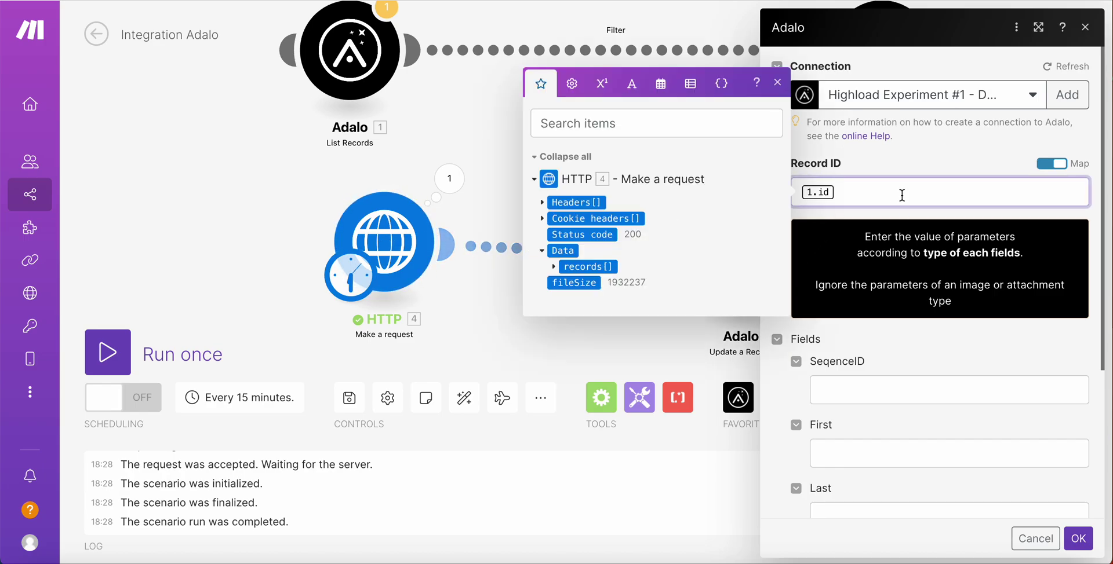
pyautogui.press('BackSpace')
pyautogui.click(554, 266)
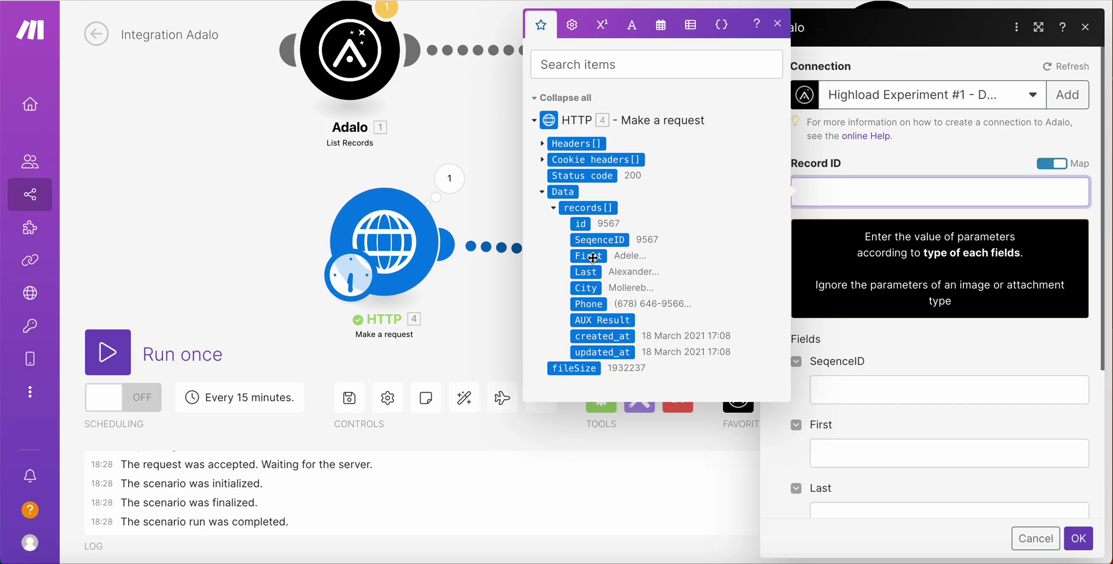
pyautogui.moveTo(583, 225); pyautogui.dragTo(928, 195)
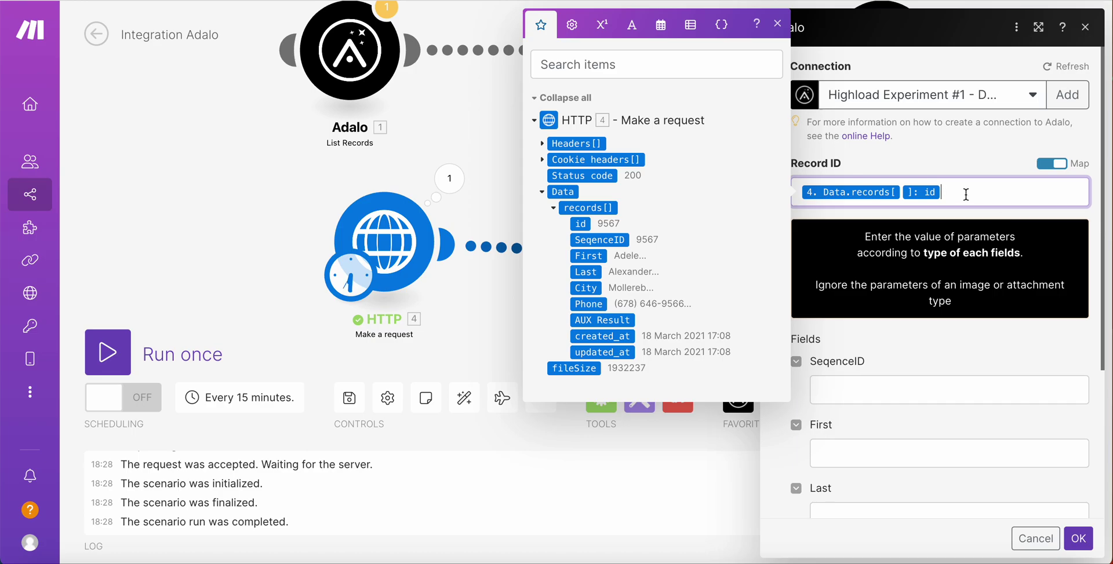
# - Set AUX Result to 0 + 1 + the AUX Result from the HTTP module's Data records, and confirm the Adalo module's settings
pyautogui.scroll(-4, 965, 195)
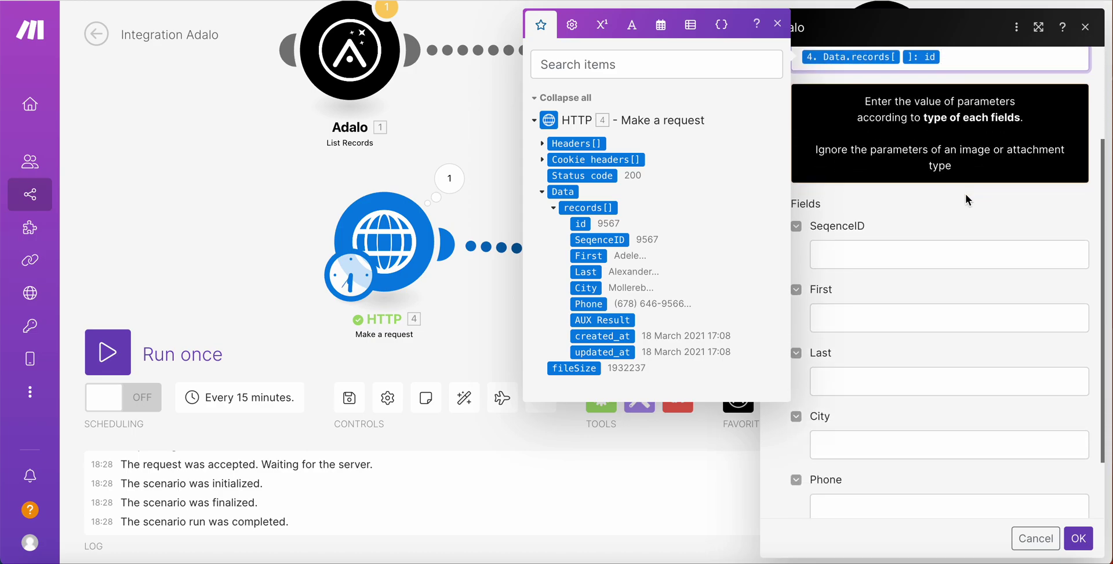
pyautogui.click(978, 497)
pyautogui.press('BackSpace')
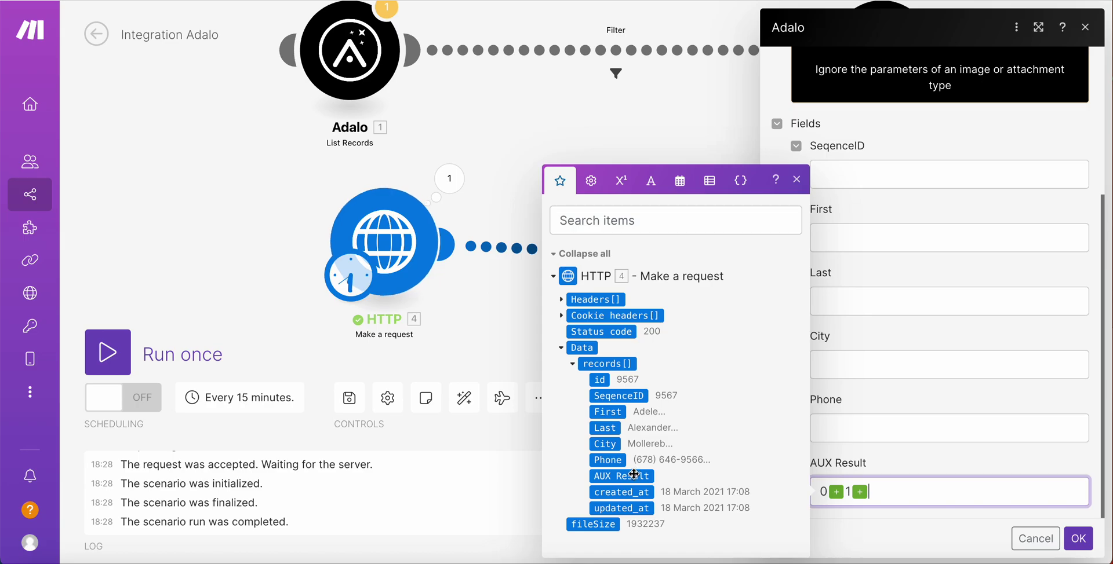
pyautogui.click(632, 476)
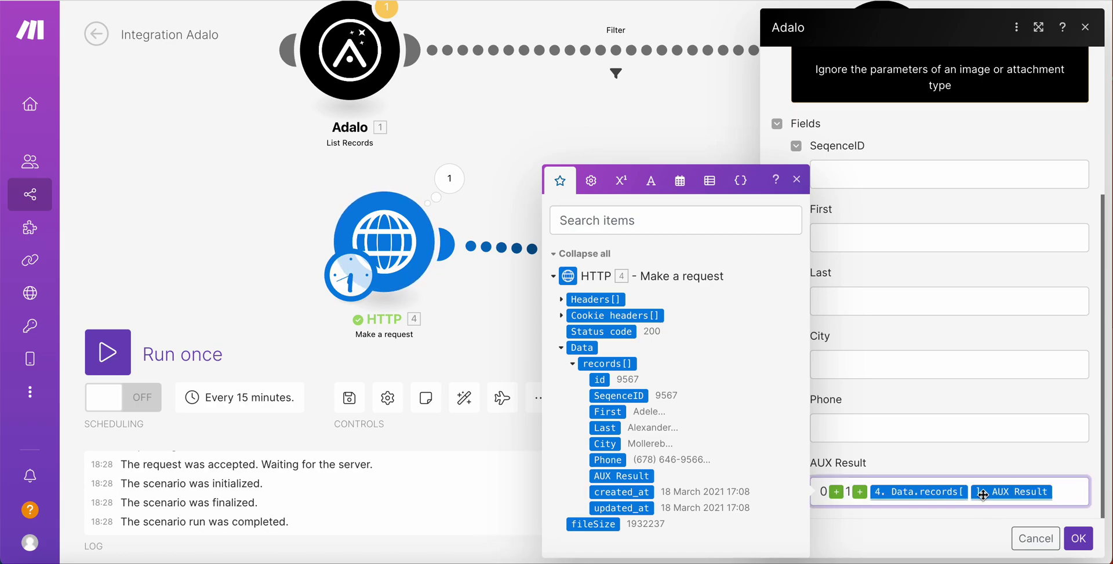
pyautogui.click(1081, 541)
pyautogui.click(1081, 544)
# - Save the scenario and run it once
pyautogui.click(347, 398)
pyautogui.click(107, 352)
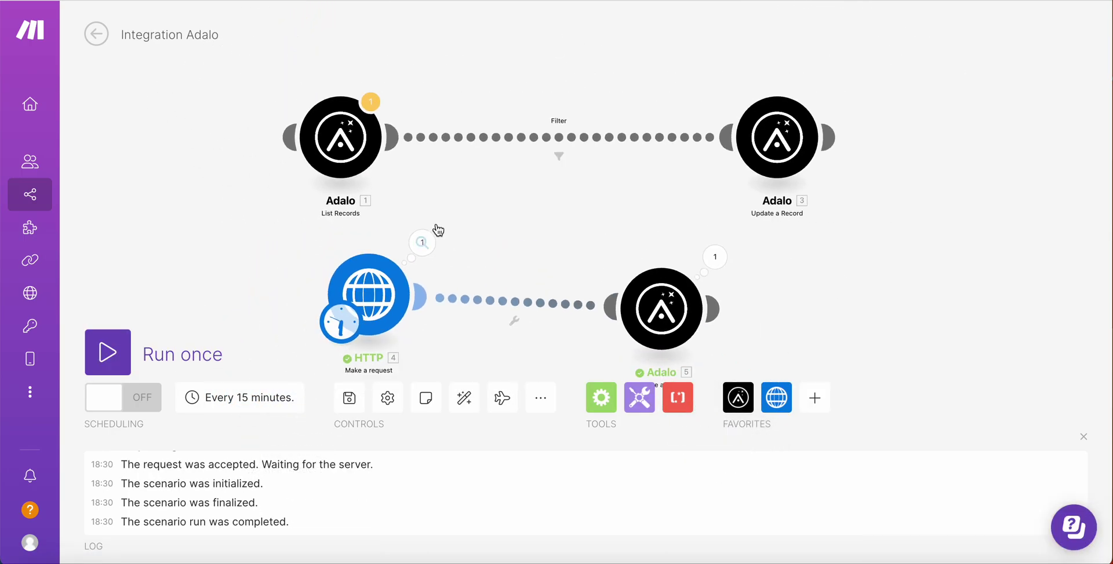
# - Examine the HTTP module's run output, expanding the first entry of the returned data's records array
pyautogui.scroll(-2, 471, 188)
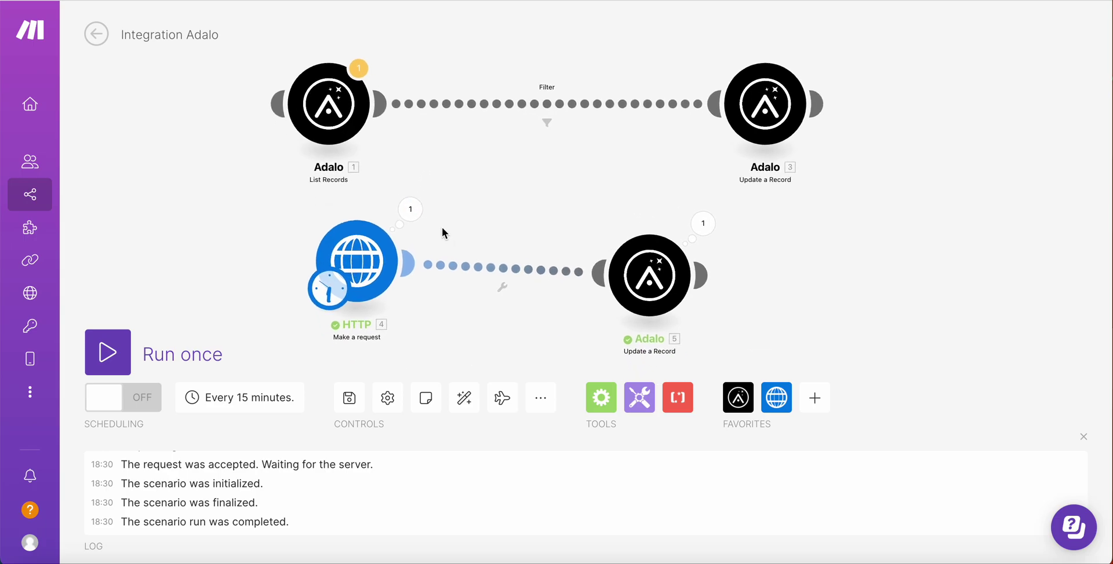
pyautogui.click(421, 217)
pyautogui.scroll(-2, 499, 329)
pyautogui.click(486, 479)
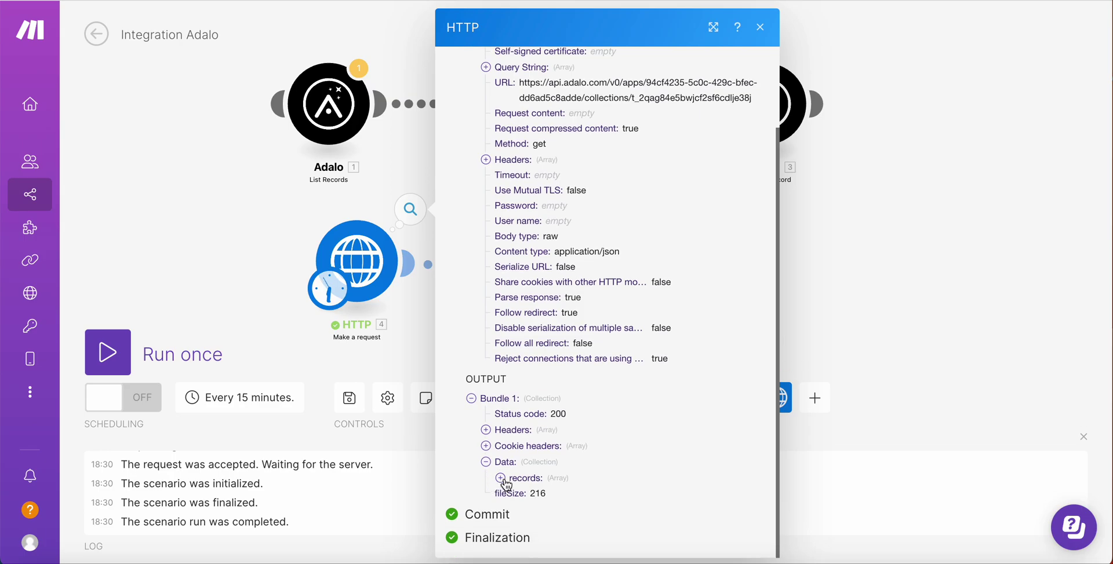
pyautogui.click(504, 481)
pyautogui.click(516, 488)
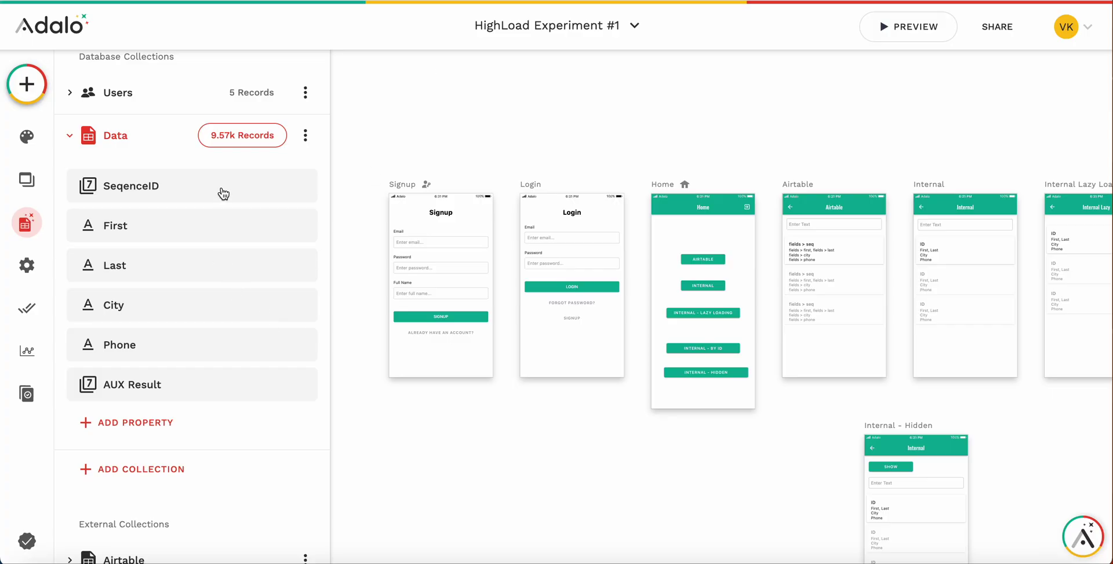
# - Switch to Adalo to look at the Data collection's AUX Result column, and recheck the returned record's ID in Make
pyautogui.click(237, 143)
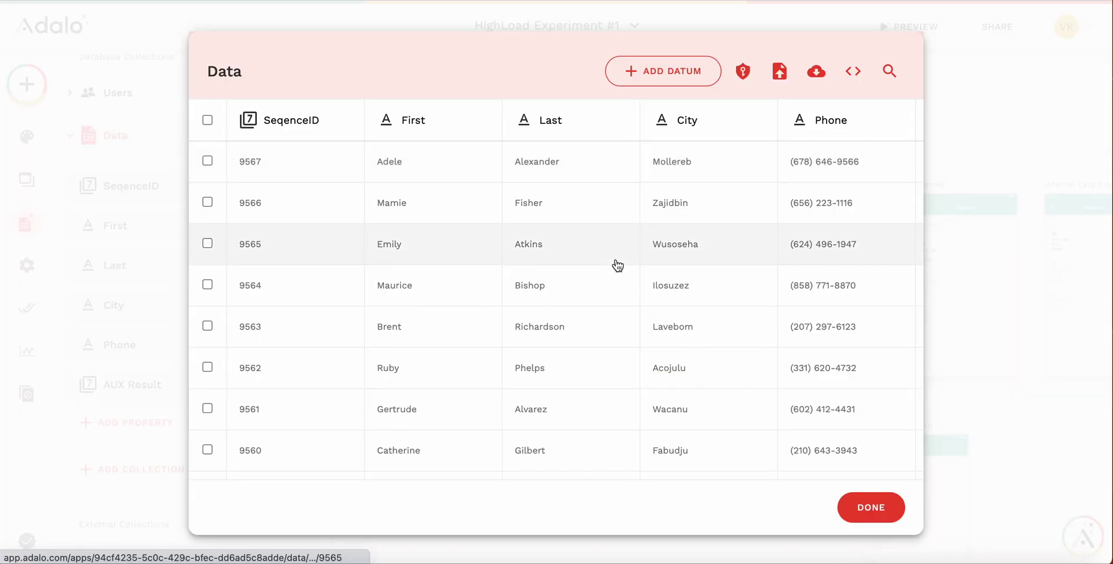
pyautogui.hscroll(10, 617, 265)
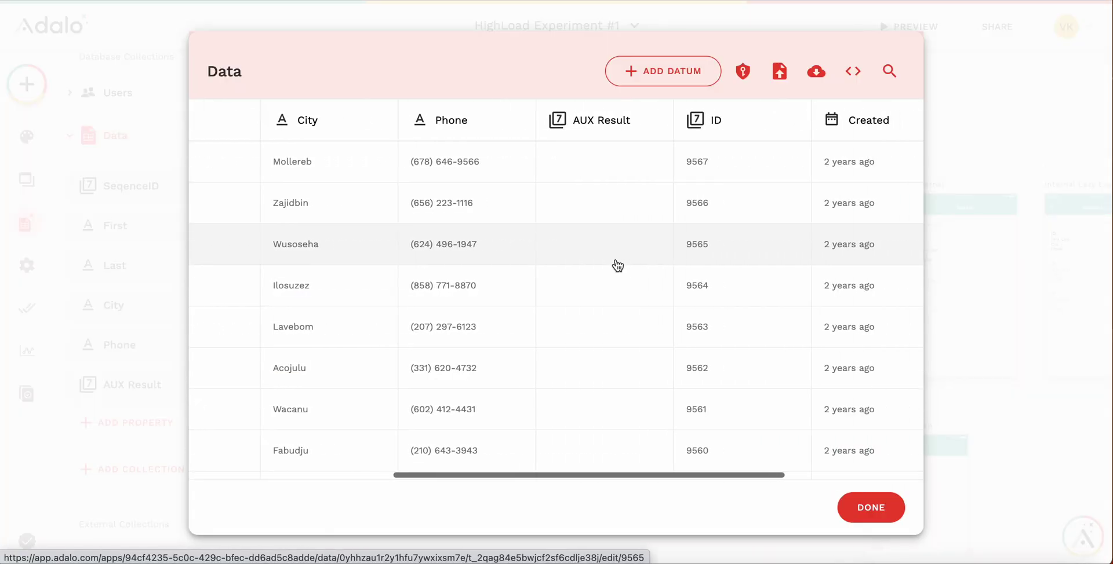
pyautogui.scroll(-1, 627, 346)
pyautogui.hscroll(-3, 627, 346)
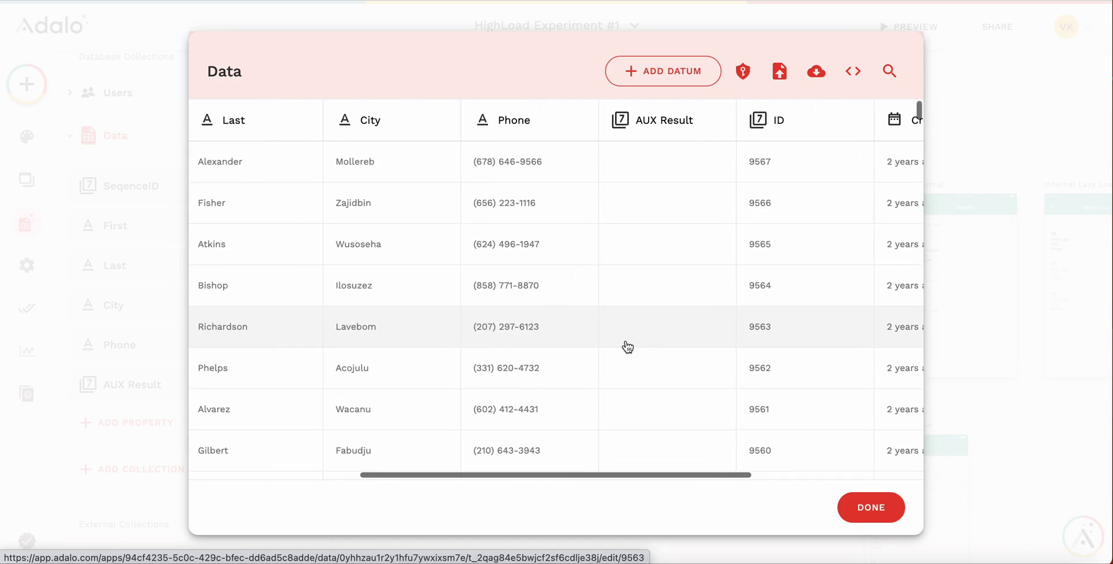
pyautogui.click(860, 510)
pyautogui.click(243, 135)
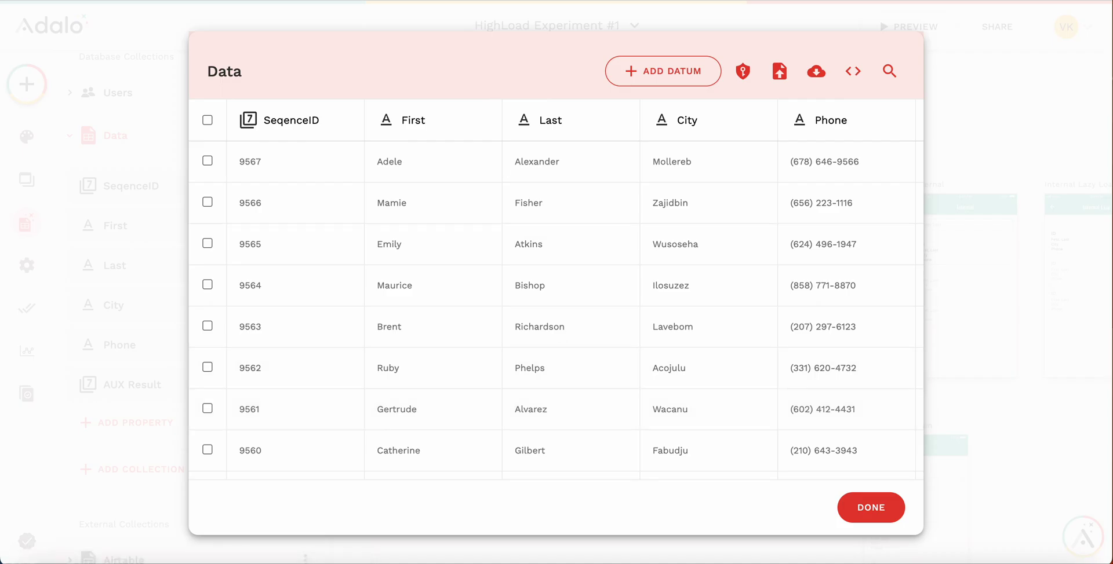
pyautogui.click(477, 2)
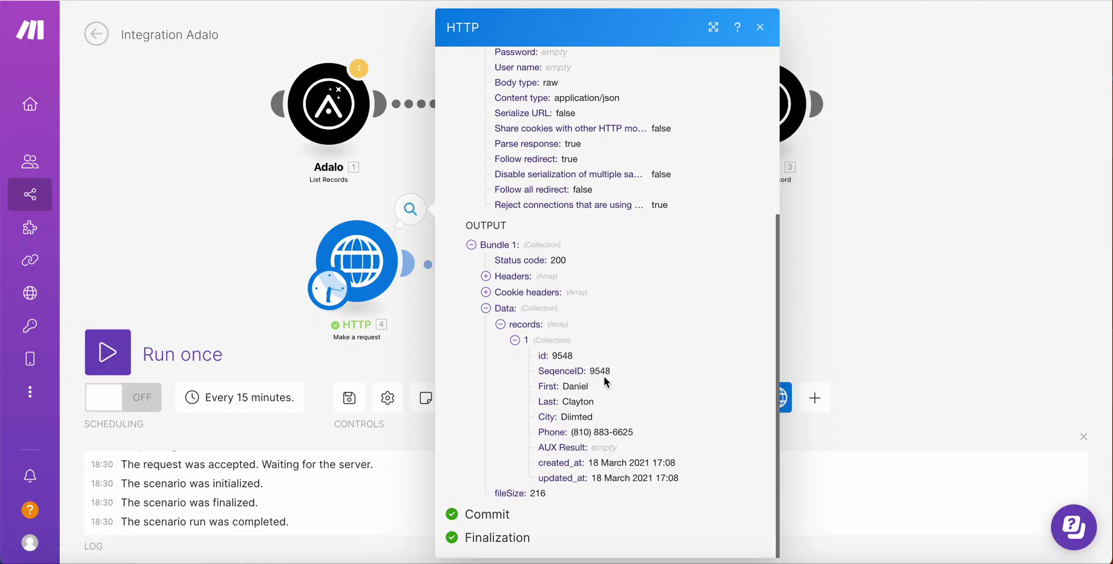
# - In Adalo's Data collection, open the record with SeqenceID 9548, check its AUX Result, and close the record
pyautogui.hotkey('alt', 'Tab')
pyautogui.scroll(-5, 343, 370)
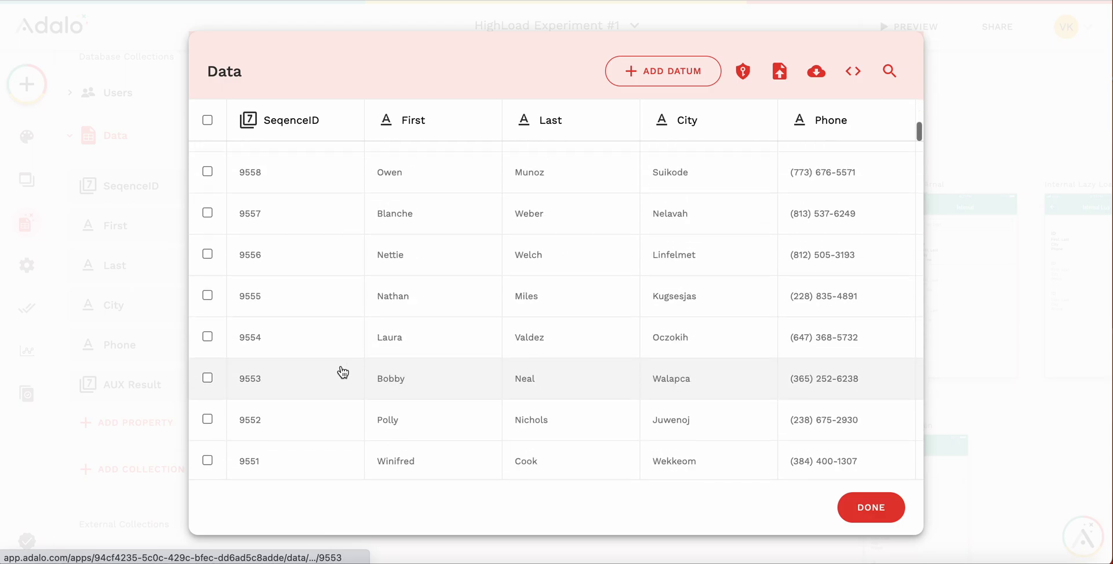
pyautogui.scroll(-5, 342, 373)
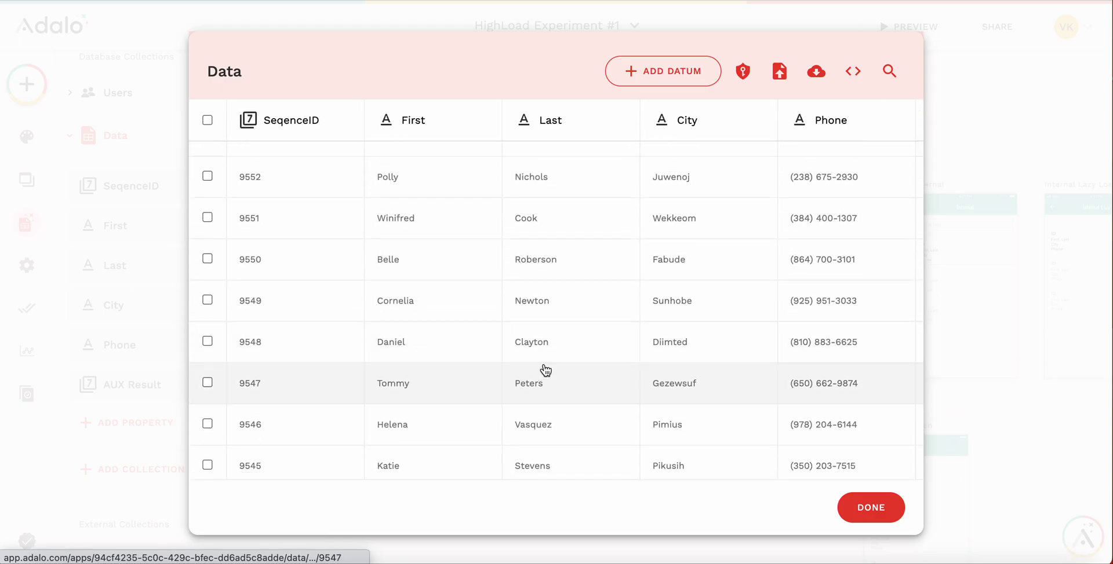
pyautogui.click(562, 355)
pyautogui.scroll(-1, 408, 387)
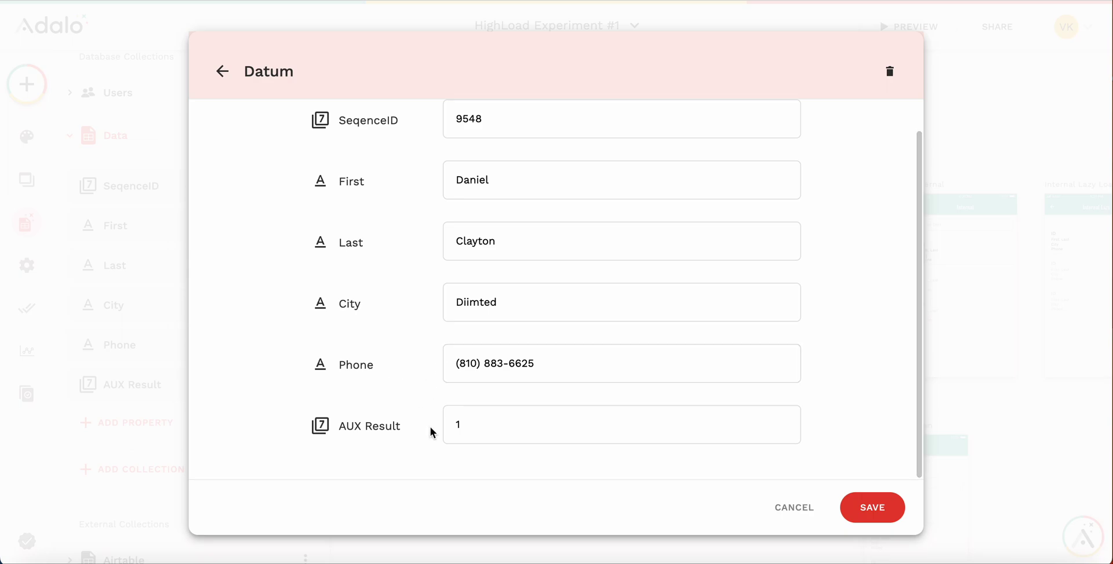
pyautogui.click(805, 502)
# - Compare the AUX Result of record 9548 with its neighbouring records in the Data collection table, and close the collection
pyautogui.hscroll(8, 758, 398)
pyautogui.scroll(-5, 761, 397)
pyautogui.hscroll(-8, 761, 398)
pyautogui.scroll(-6, 761, 398)
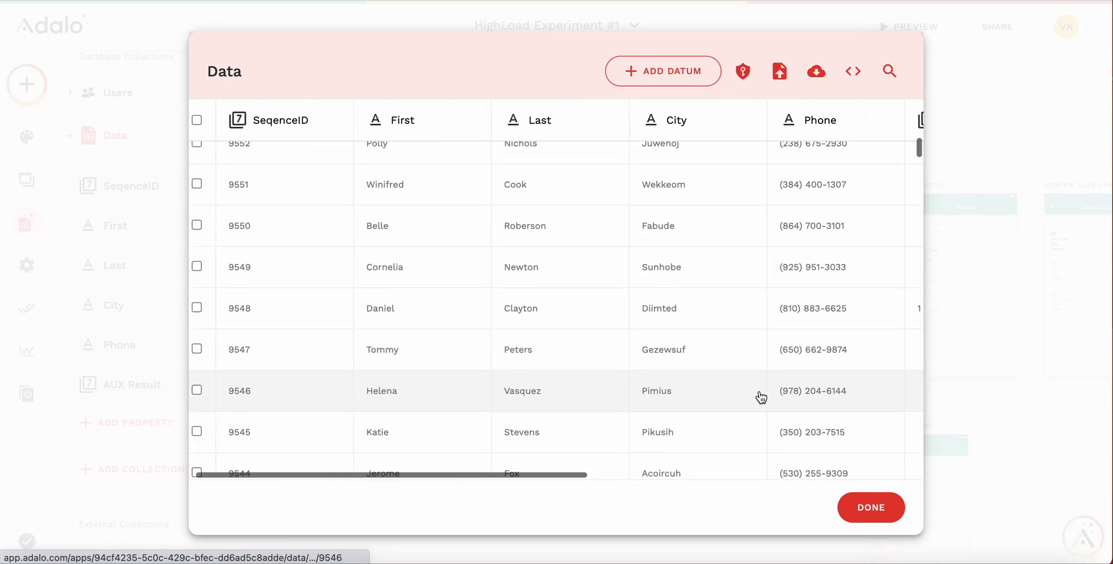
pyautogui.hscroll(8, 757, 398)
pyautogui.hscroll(-8, 557, 389)
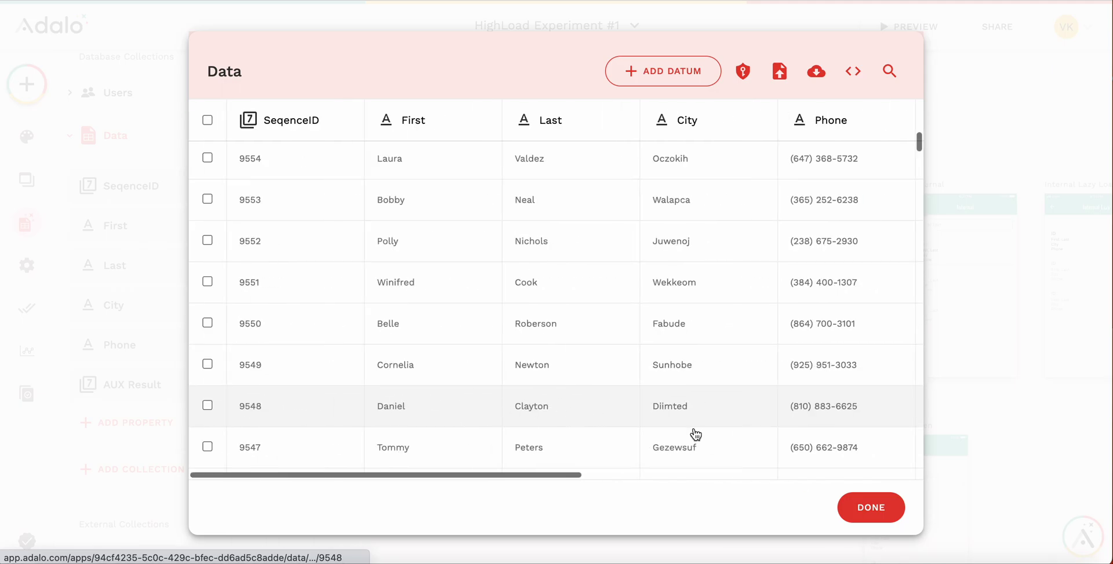
pyautogui.click(863, 506)
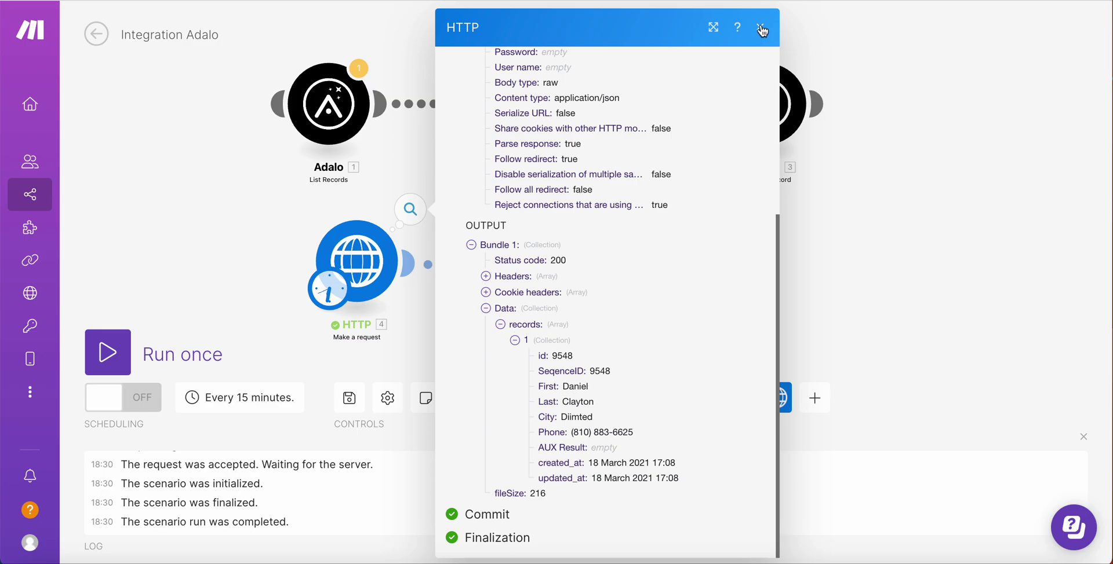
# - Remove the last digit from the phone number in the HTTP module's filterValue parameter, and run the scenario once
pyautogui.click(761, 29)
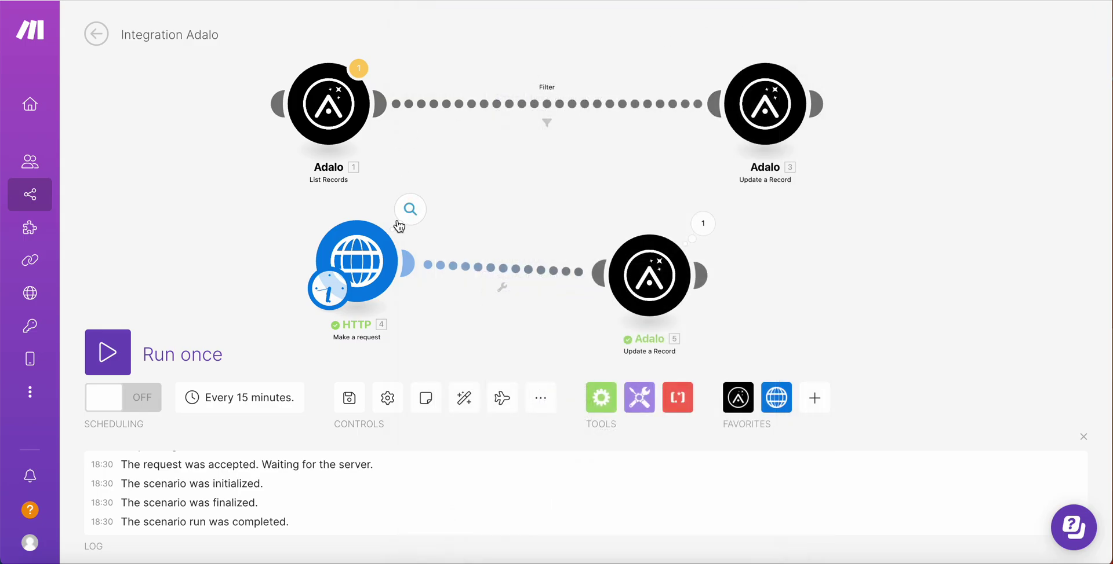
pyautogui.click(356, 252)
pyautogui.scroll(-5, 566, 376)
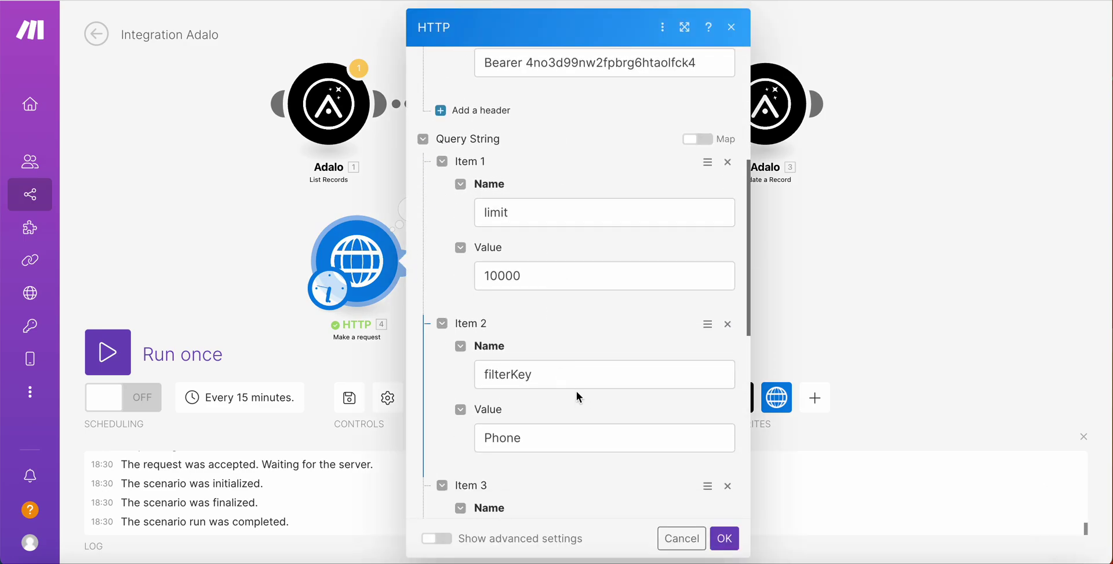
pyautogui.scroll(-3, 581, 410)
pyautogui.click(577, 421)
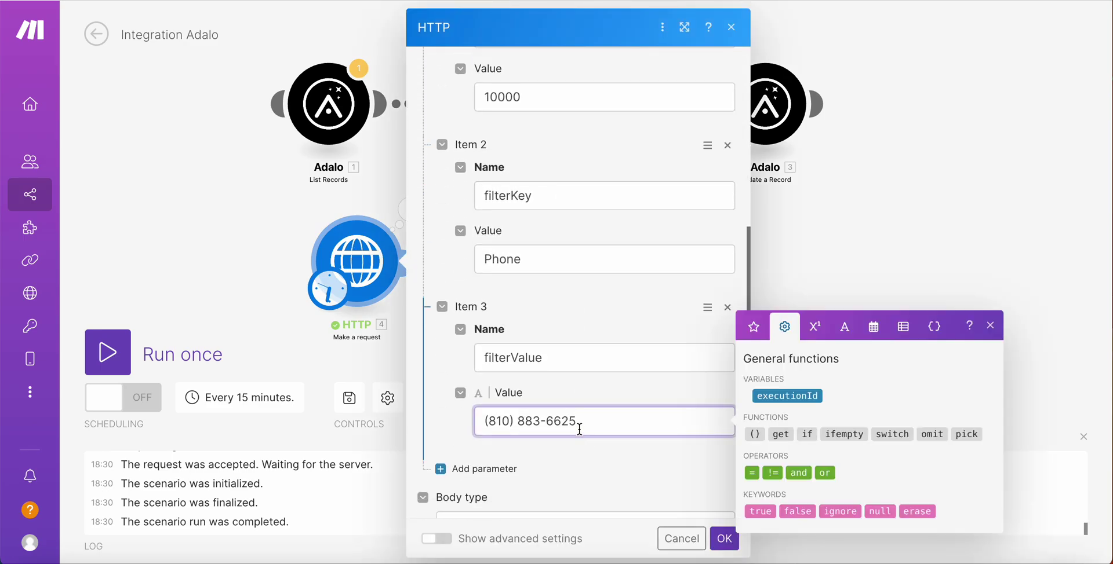
pyautogui.click(724, 538)
pyautogui.click(107, 353)
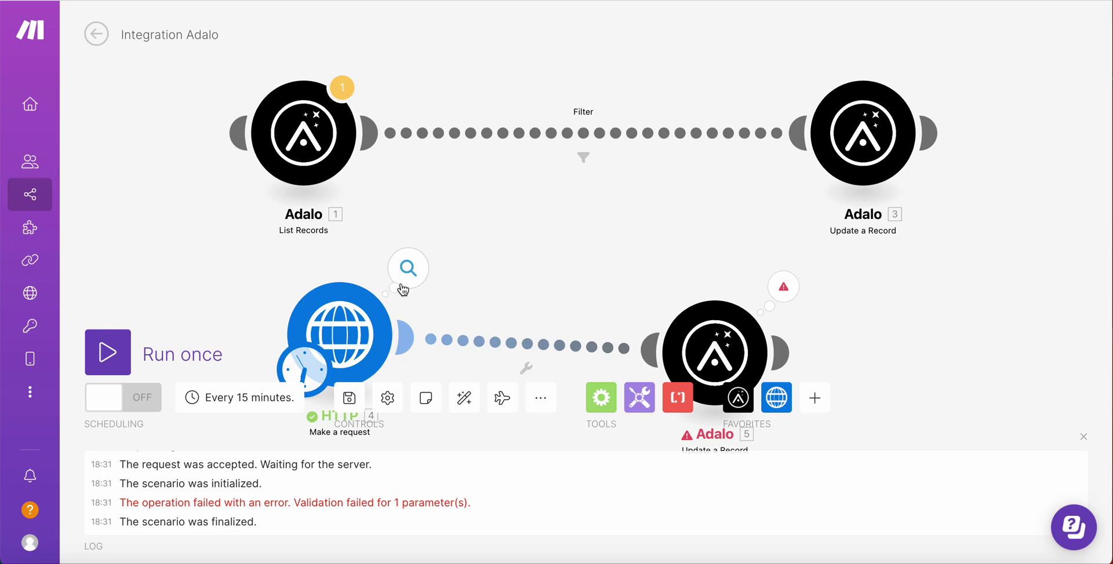
# - Examine the HTTP module's run output, expanding Data and its records array, and close the output
pyautogui.click(386, 210)
pyautogui.scroll(-2, 480, 509)
pyautogui.click(463, 479)
pyautogui.click(477, 495)
pyautogui.scroll(-1, 504, 475)
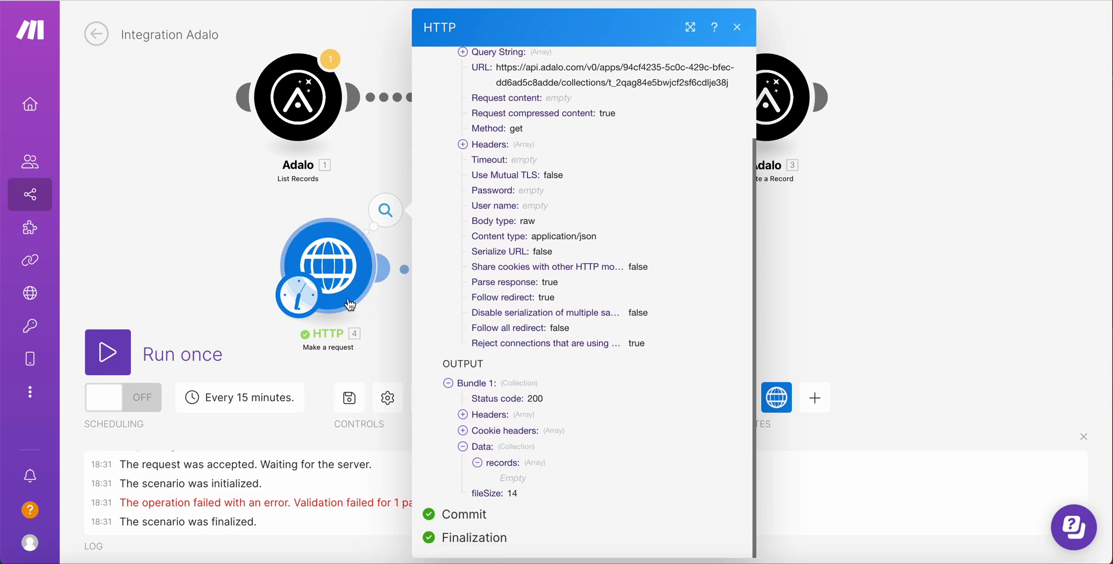
pyautogui.click(375, 316)
# - Set up a filter between the HTTP module and its linked Update a Record module, labelled Result Exists
pyautogui.click(481, 288)
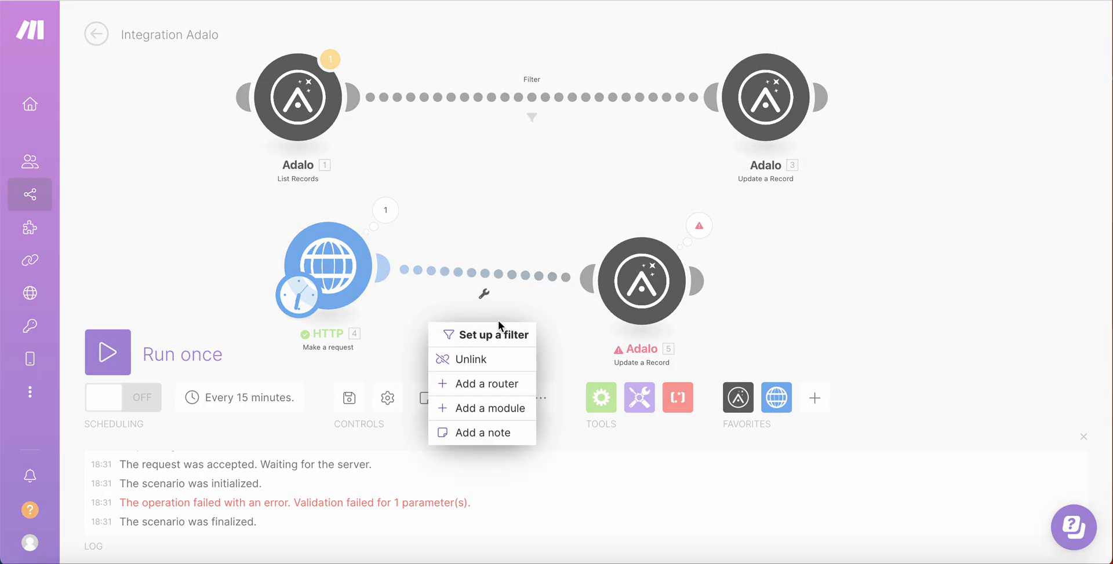
pyautogui.click(490, 335)
pyautogui.click(589, 212)
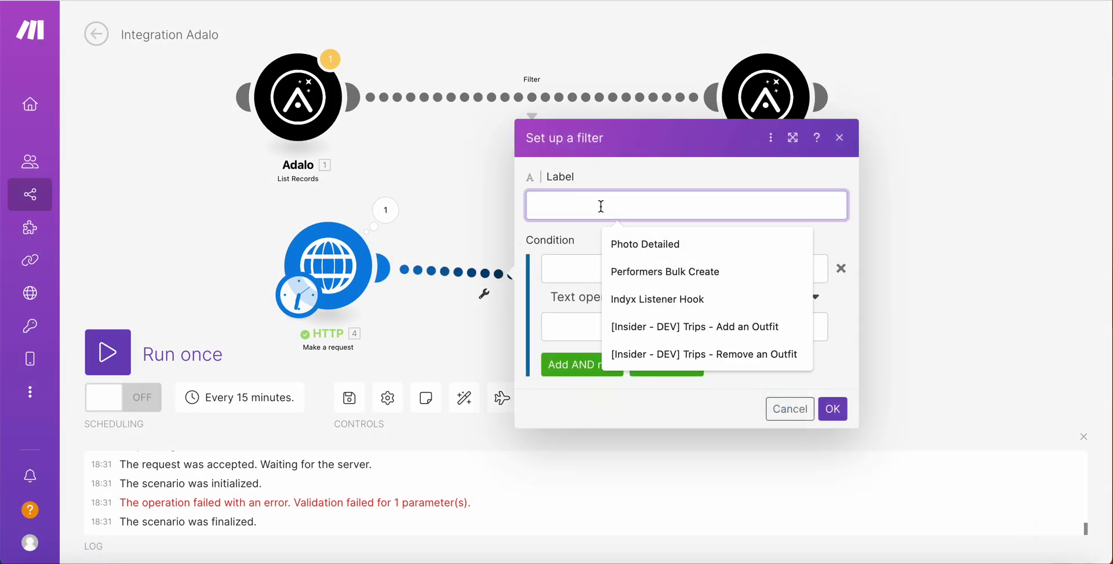
pyautogui.write('Exists')
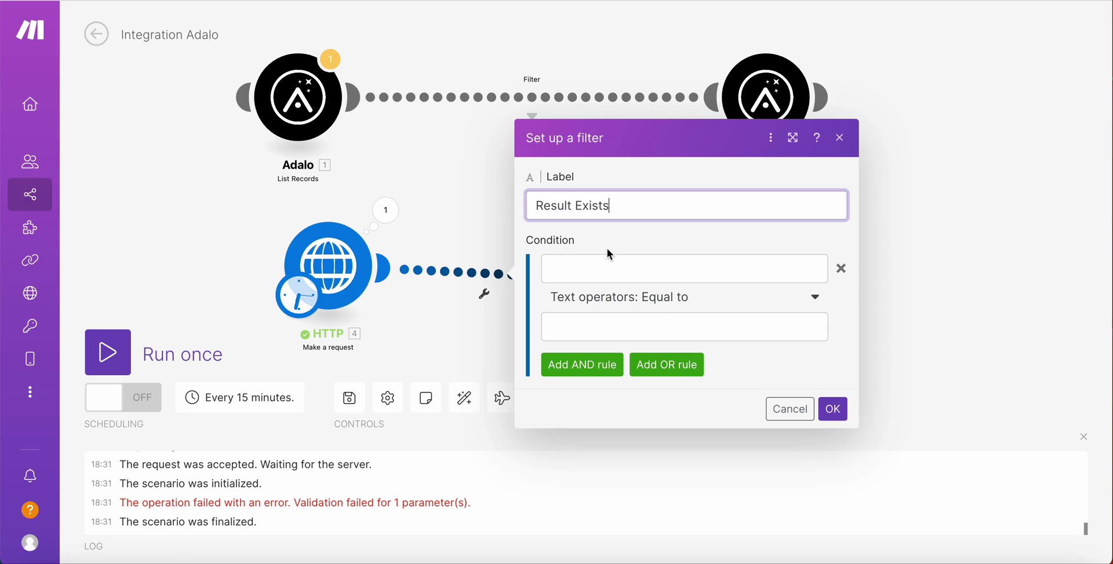
# - Set the filter condition to the HTTP data's records[] with array length greater than 0, and confirm the filter
pyautogui.click(609, 268)
pyautogui.click(995, 157)
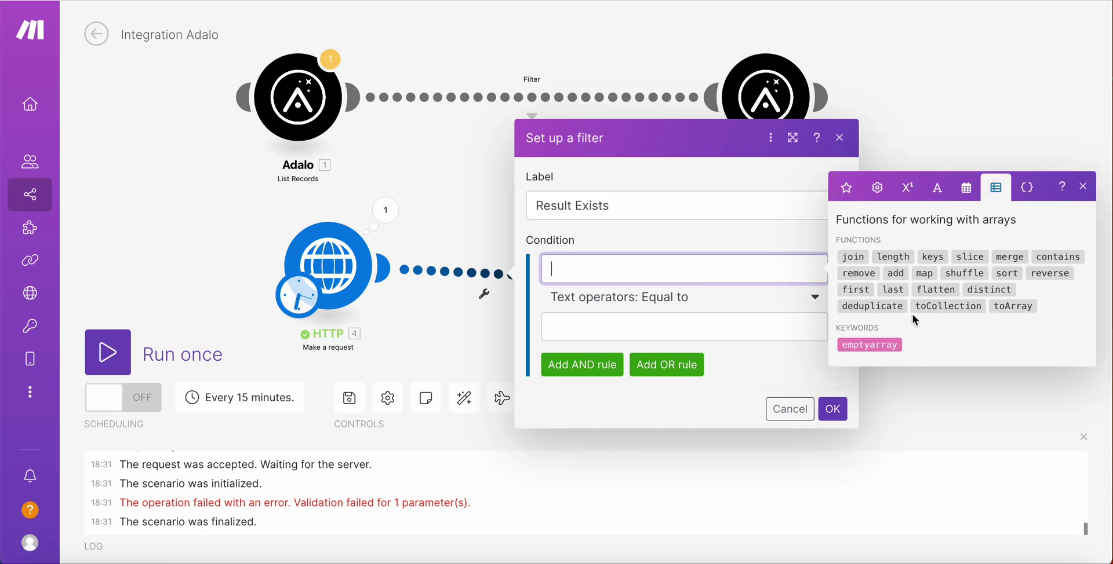
pyautogui.click(846, 187)
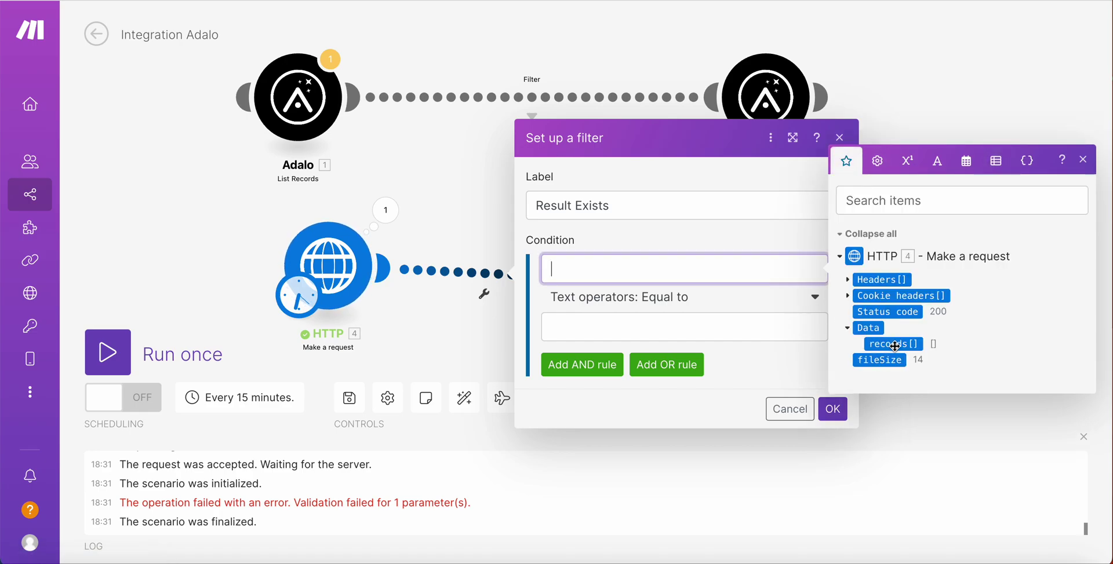
pyautogui.click(887, 344)
pyautogui.click(723, 308)
pyautogui.scroll(-5, 686, 549)
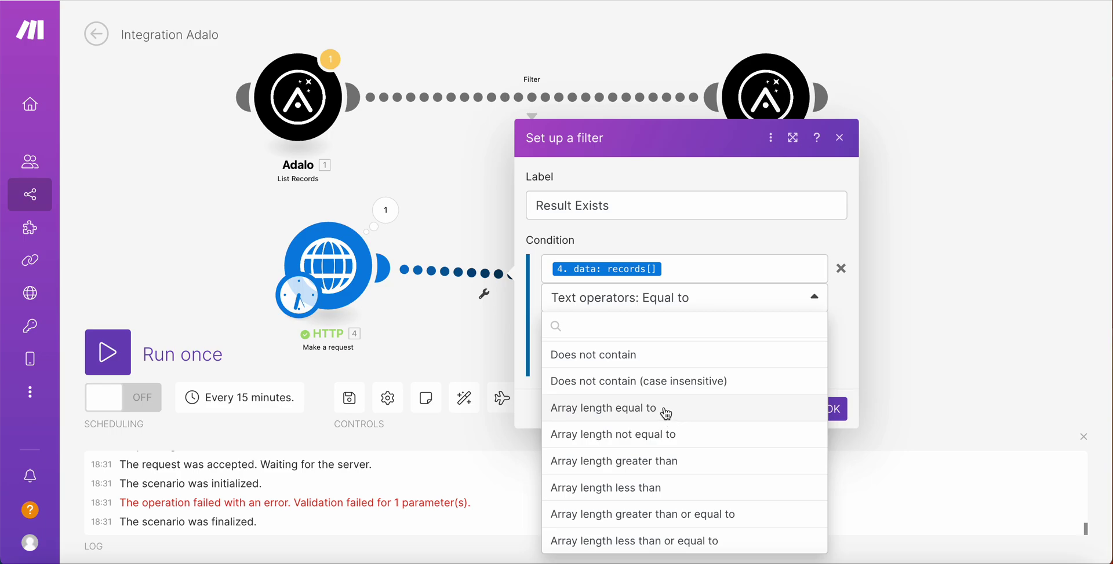
pyautogui.click(652, 464)
pyautogui.click(569, 335)
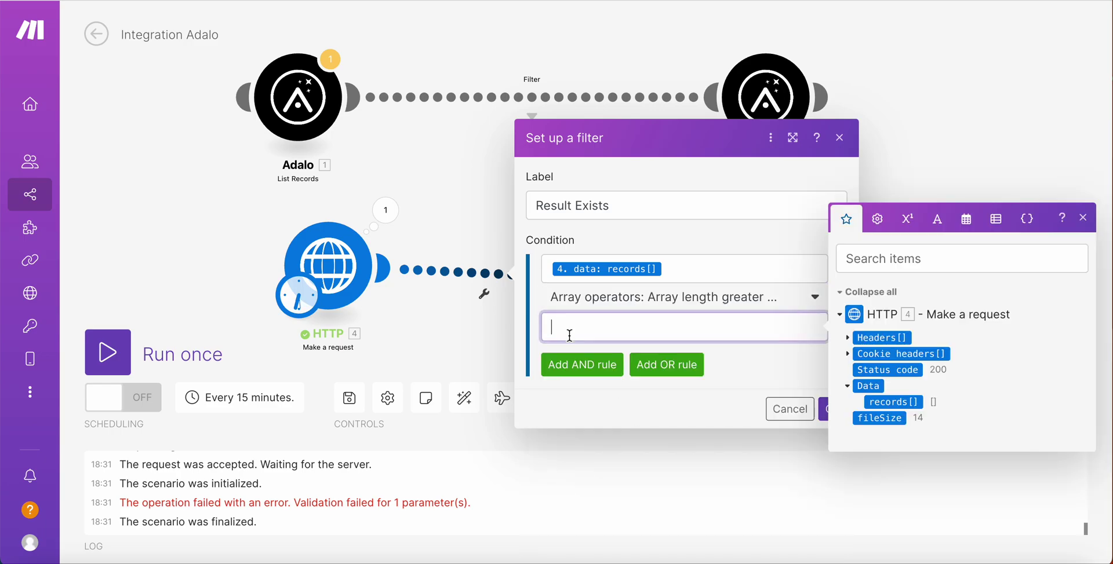
pyautogui.click(834, 408)
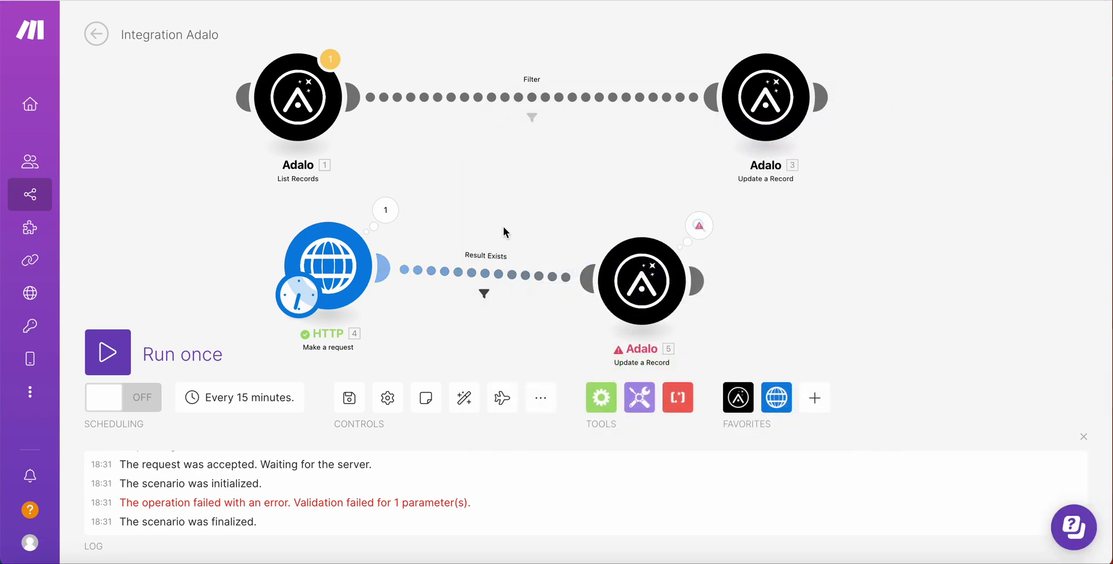
# - Run the scenario once to test the Result Exists filter
pyautogui.click(96, 350)
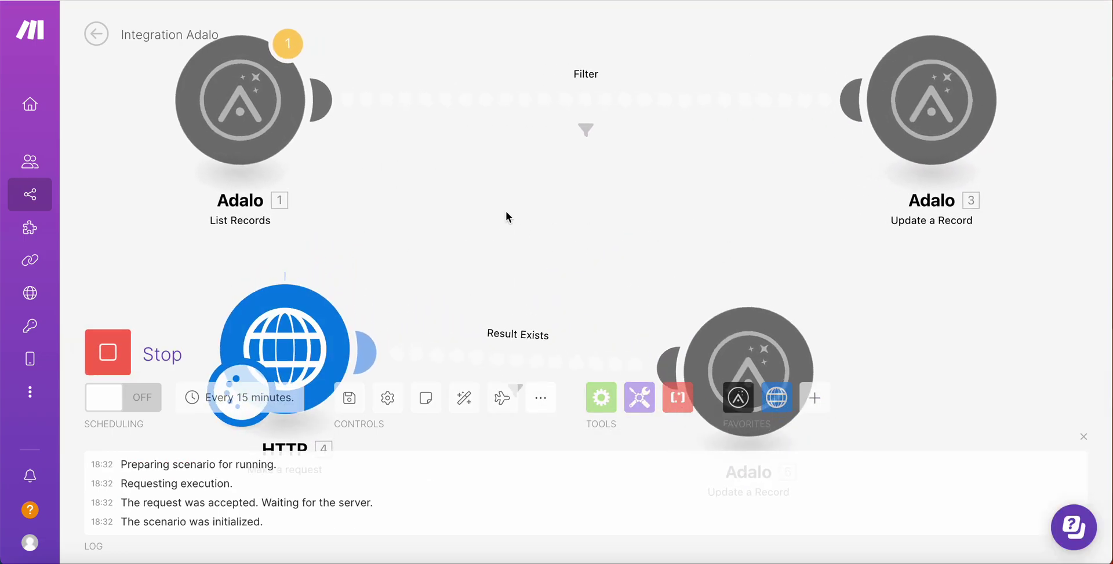
pyautogui.scroll(2, 530, 240)
pyautogui.scroll(-2, 529, 245)
pyautogui.scroll(-2, 471, 201)
# - Open the HTTP module's settings, switch to Adalo, look up the First value of the Data record with SeqenceID 9565, and close the collection
pyautogui.click(343, 207)
pyautogui.scroll(-5, 556, 280)
pyautogui.scroll(-6, 557, 284)
pyautogui.scroll(2, 556, 284)
pyautogui.scroll(1, 485, 186)
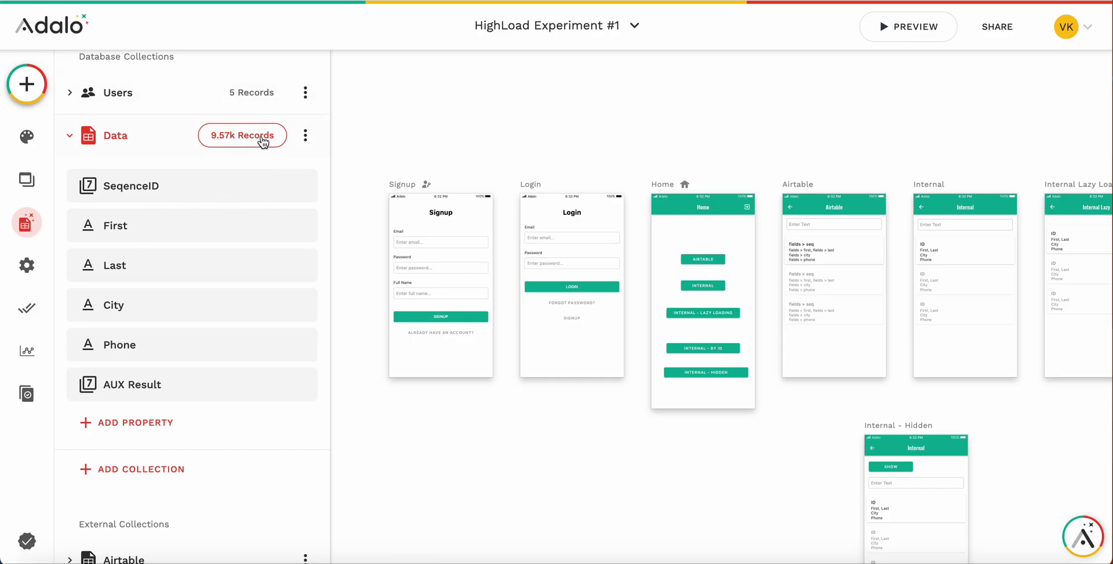
pyautogui.click(255, 138)
pyautogui.click(423, 250)
pyautogui.doubleClick(481, 215)
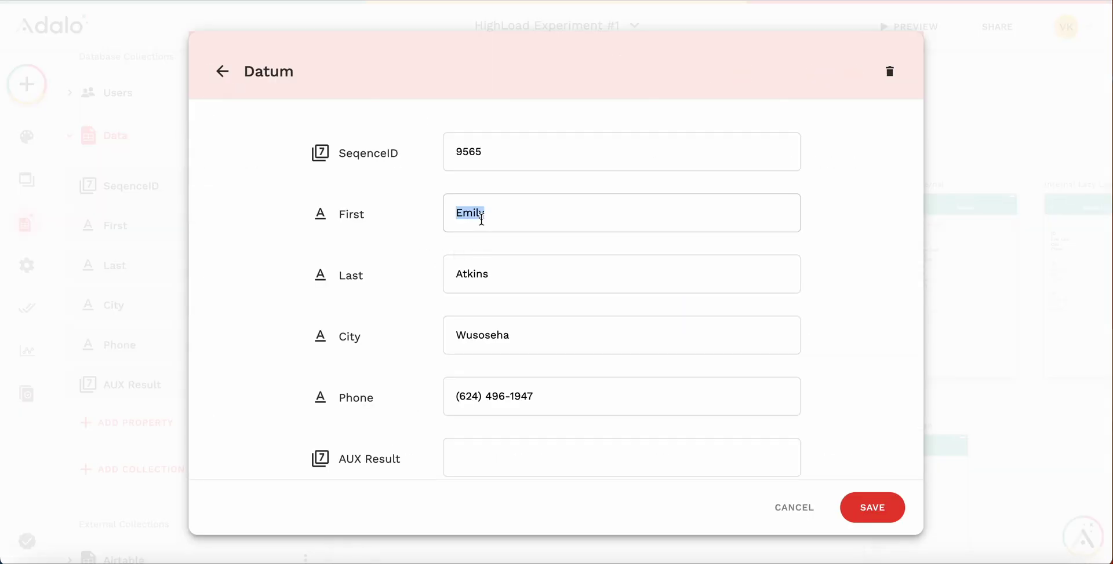
pyautogui.click(790, 525)
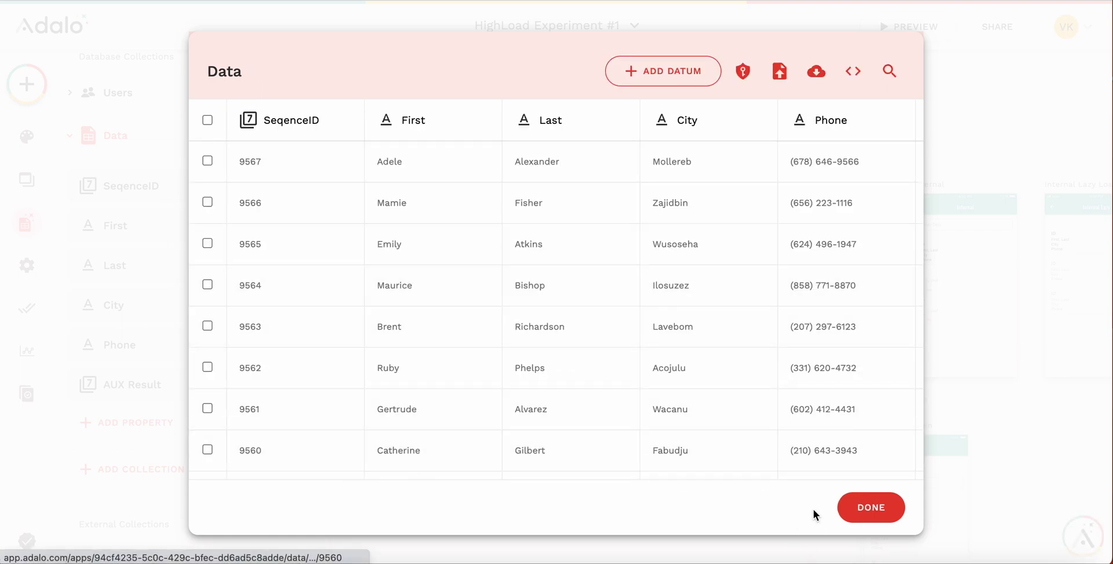
pyautogui.click(876, 512)
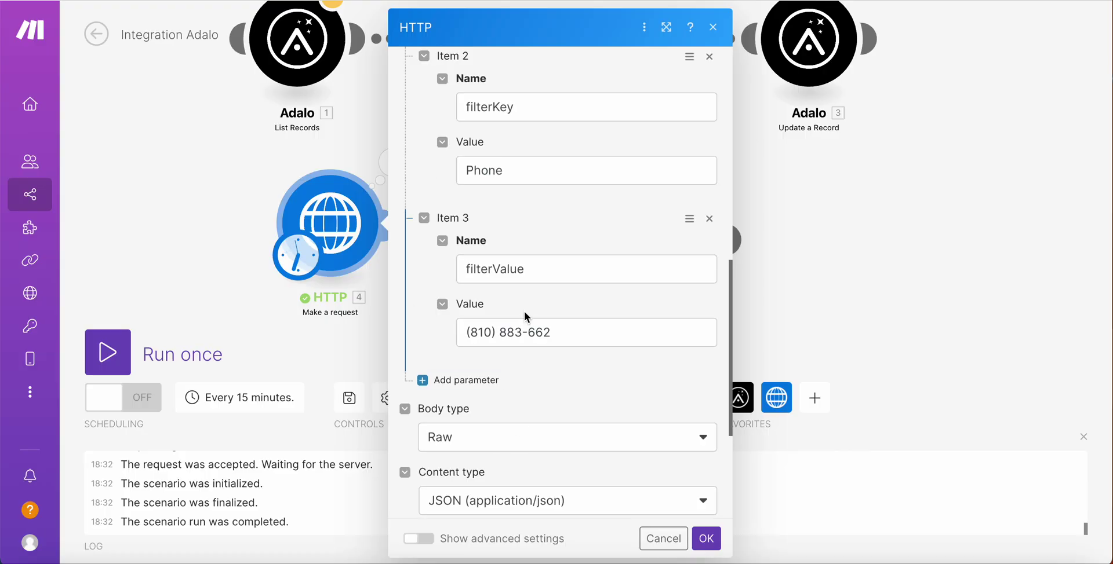
# - In the HTTP module's query string, set the filterKey value to First and the filterValue value to the looked-up record's first name
pyautogui.scroll(3, 476, 321)
pyautogui.doubleClick(491, 303)
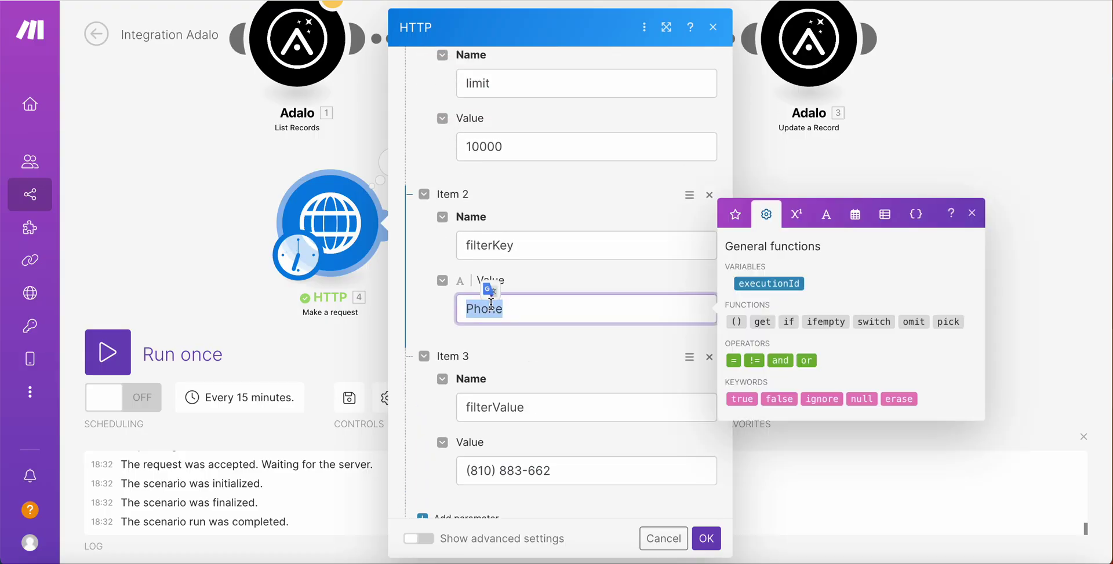
pyautogui.write('First')
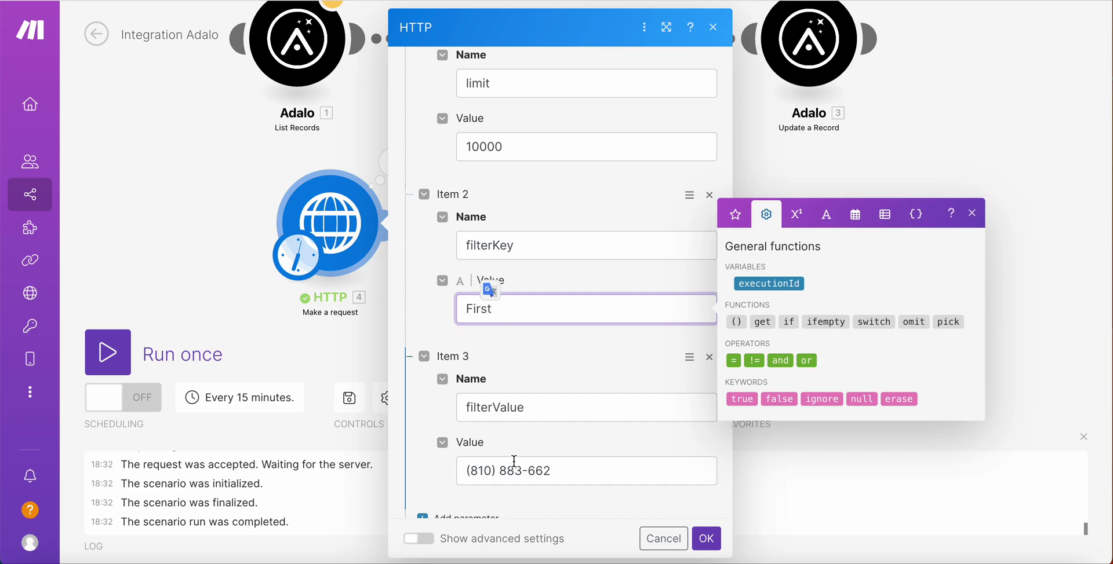
pyautogui.tripleClick(513, 463)
pyautogui.write('Emily')
pyautogui.scroll(-1, 616, 469)
pyautogui.click(705, 539)
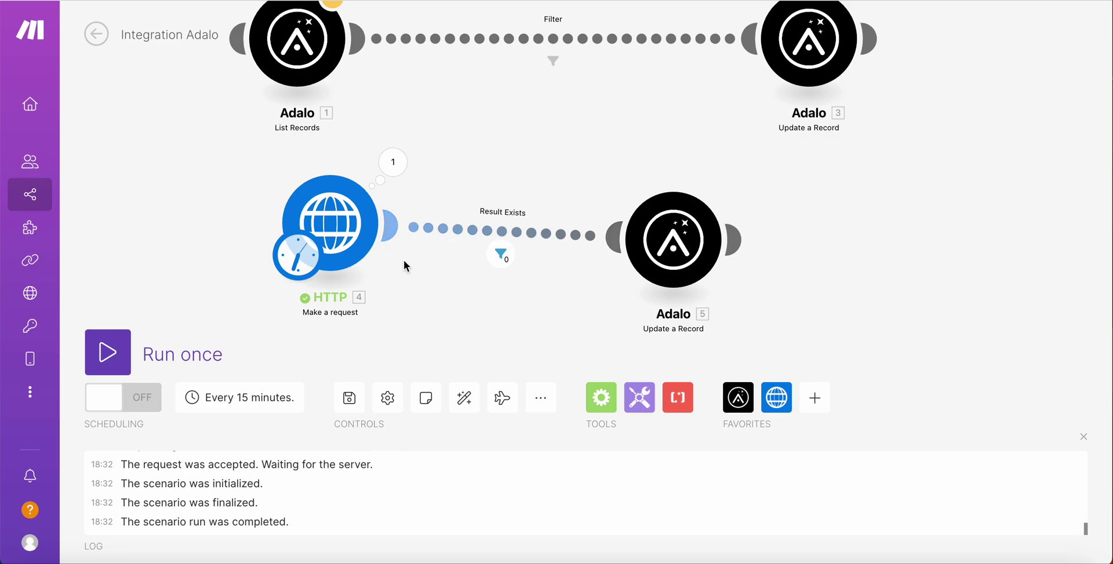
# - Recheck the HTTP module's query parameters, save the scenario, and run it once
pyautogui.click(376, 221)
pyautogui.scroll(-4, 487, 324)
pyautogui.scroll(-4, 484, 359)
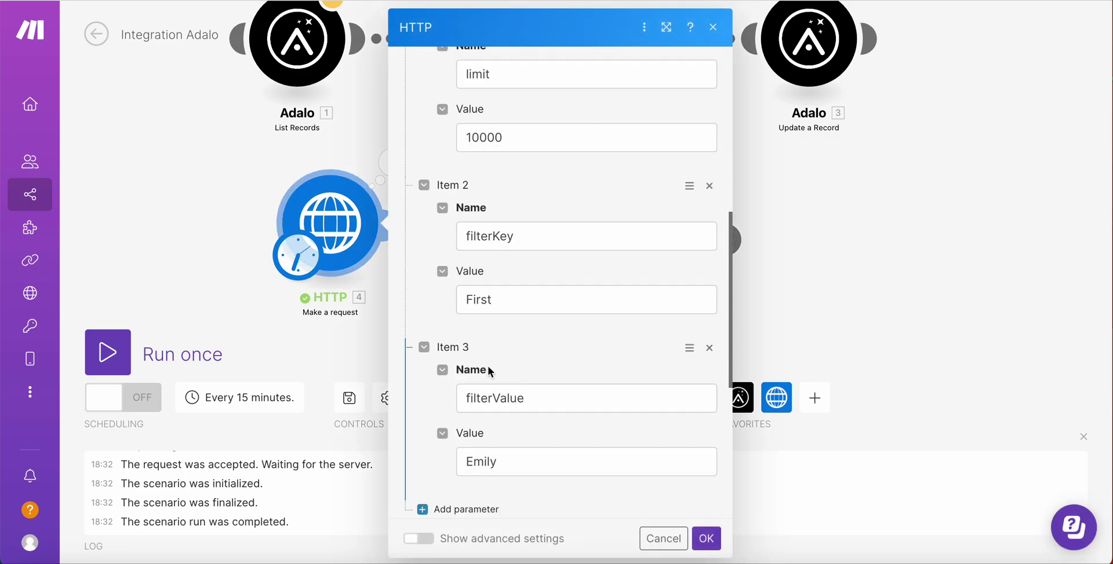
pyautogui.click(705, 539)
pyautogui.click(347, 399)
pyautogui.click(108, 352)
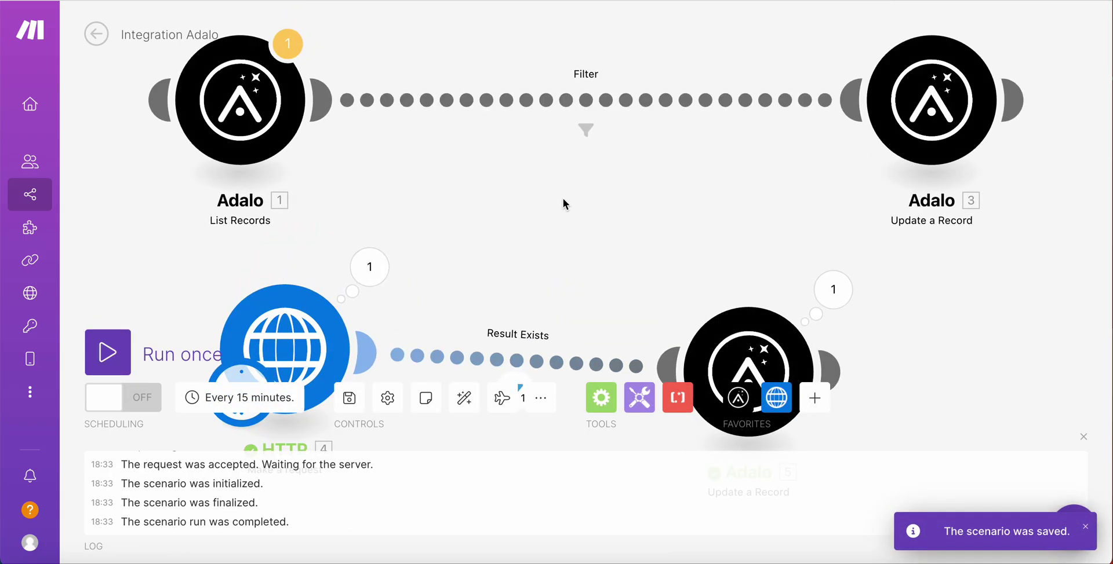
# - Inspect how the Result Exists filter evaluated the bundle, and close the filter inspector
pyautogui.scroll(-3, 563, 198)
pyautogui.click(526, 338)
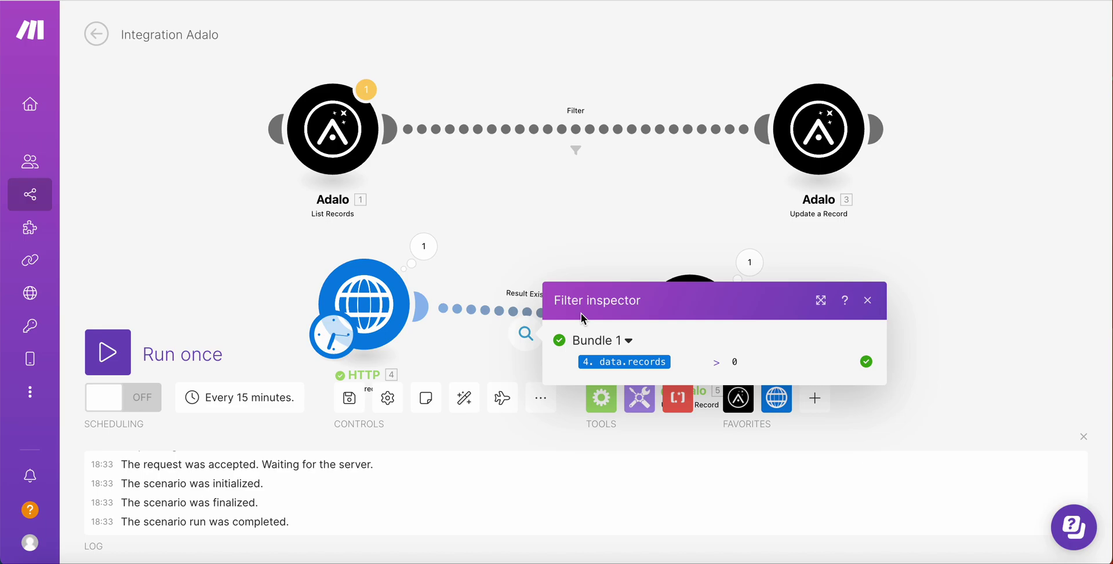
pyautogui.click(603, 241)
# - Examine the records array in the HTTP module's output, expanding and collapsing entry 15, and close the output
pyautogui.scroll(-3, 601, 241)
pyautogui.moveTo(520, 327); pyautogui.dragTo(510, 174)
pyautogui.click(441, 160)
pyautogui.scroll(-2, 539, 493)
pyautogui.click(517, 481)
pyautogui.click(526, 478)
pyautogui.scroll(-5, 514, 380)
pyautogui.click(540, 380)
pyautogui.scroll(-1, 578, 407)
pyautogui.scroll(-2, 577, 407)
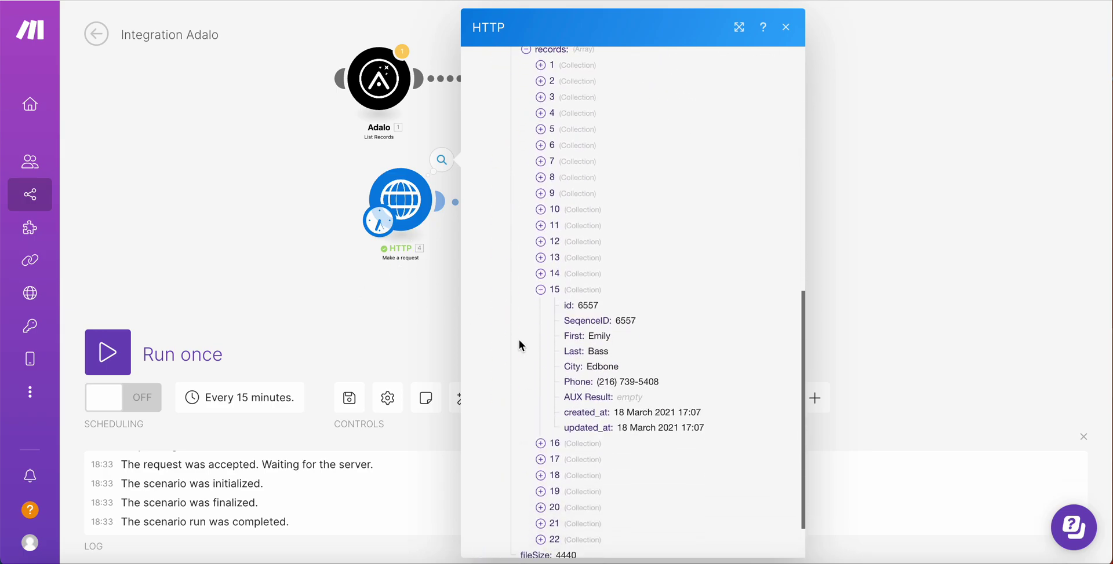
pyautogui.click(540, 290)
pyautogui.scroll(5, 547, 294)
pyautogui.scroll(-5, 556, 377)
pyautogui.click(288, 201)
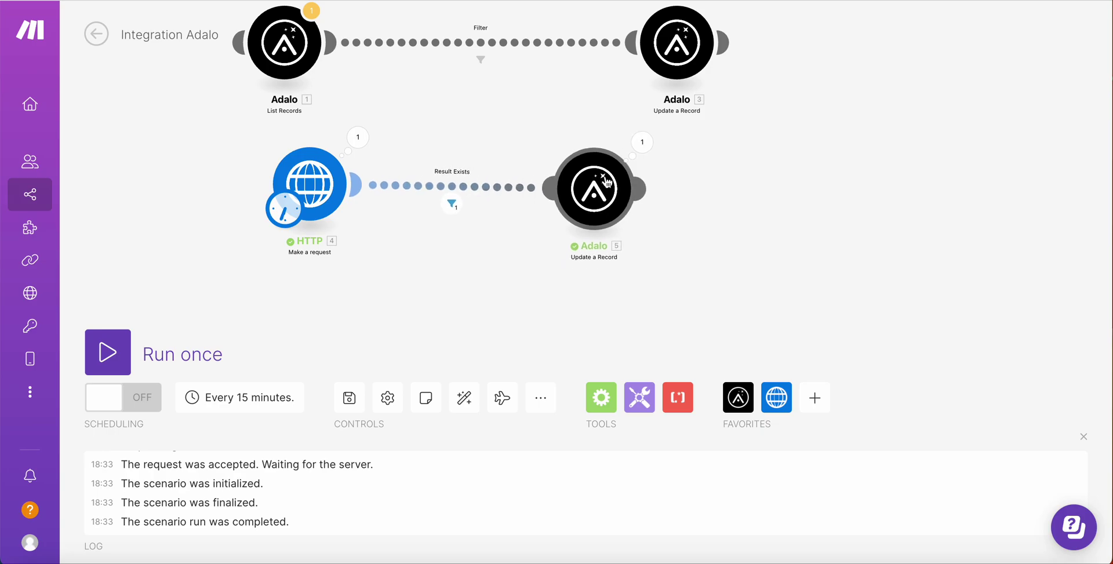
# - Examine the input and output bundles of the Update a Record module linked to the HTTP module
pyautogui.click(641, 142)
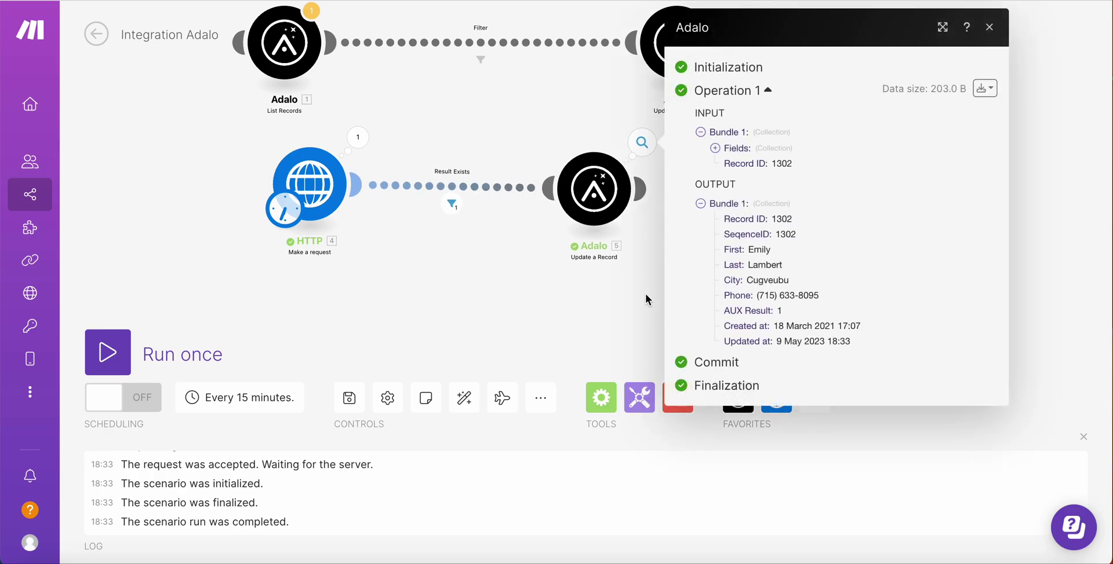
pyautogui.click(564, 267)
# - Reposition the HTTP module and its linked Update a Record module so they sit level in one row
pyautogui.moveTo(324, 180); pyautogui.dragTo(274, 197)
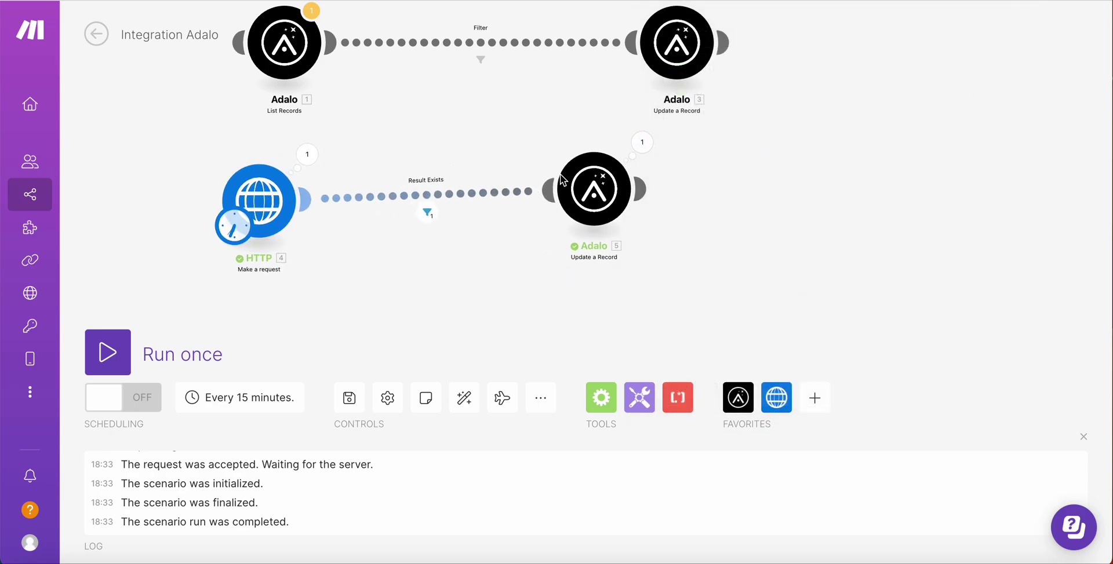
pyautogui.moveTo(594, 188); pyautogui.dragTo(550, 204)
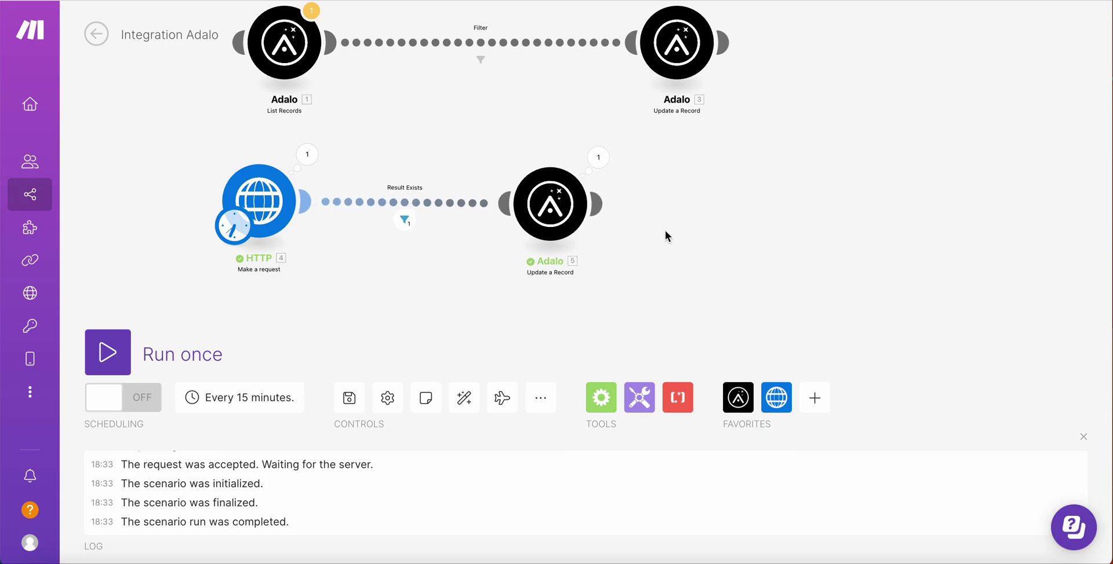
pyautogui.scroll(3, 666, 231)
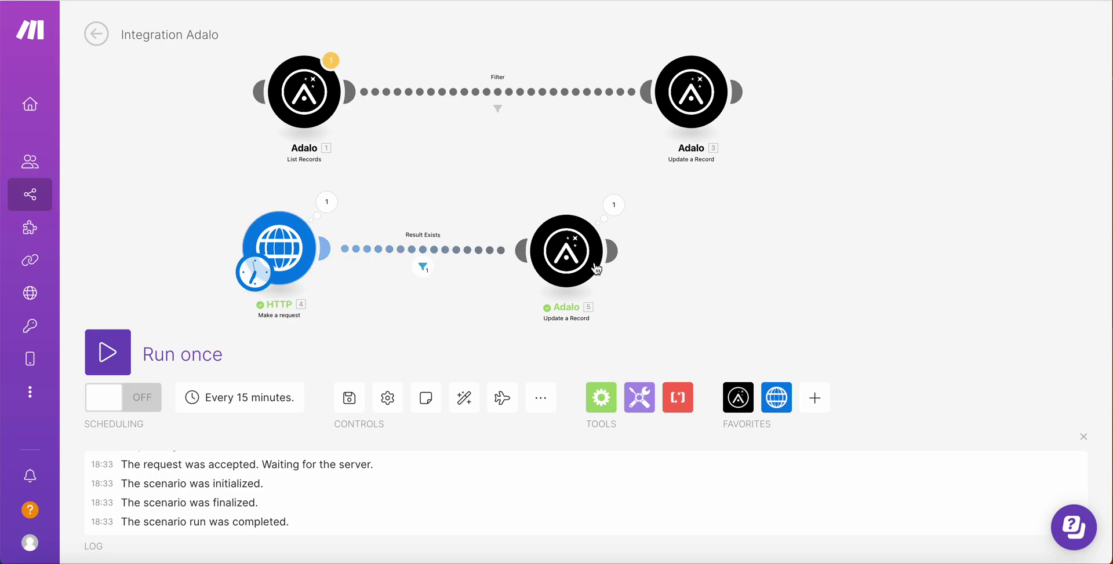
# - Reopen the HTTP module's run output, expand Data and its records array, and close the output
pyautogui.click(326, 201)
pyautogui.scroll(-3, 417, 436)
pyautogui.click(405, 480)
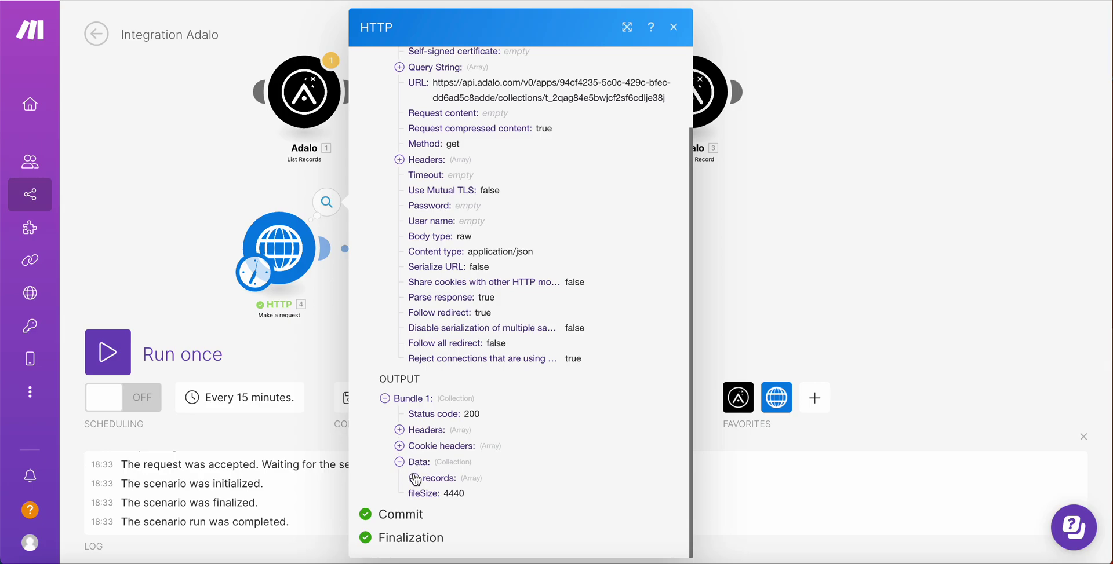
pyautogui.click(415, 478)
pyautogui.click(828, 228)
# - Review the settings of the Update a Record module linked to HTTP, and recheck its run output
pyautogui.click(567, 261)
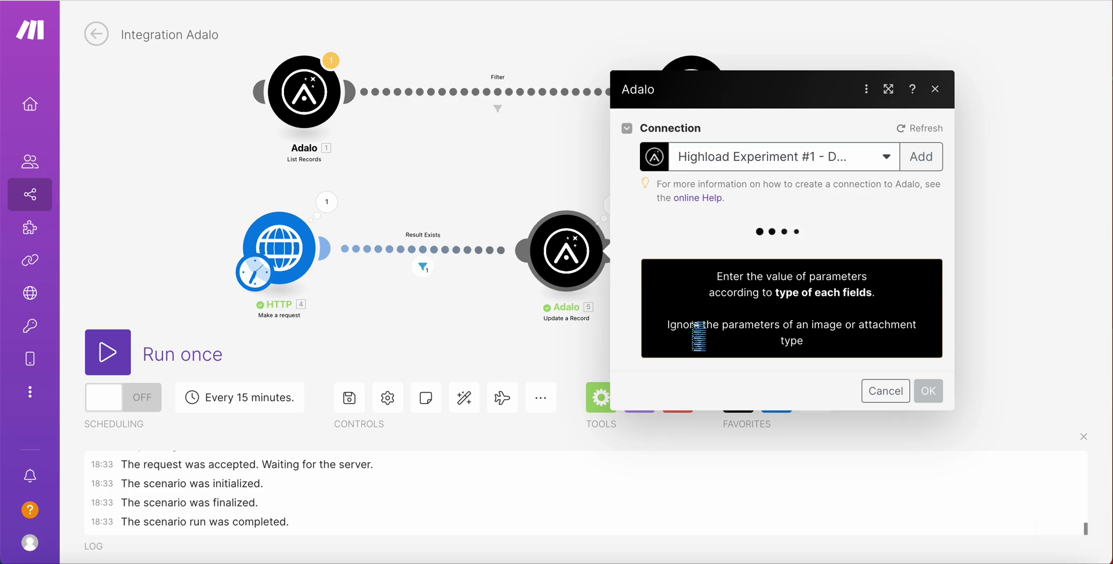
pyautogui.scroll(-5, 693, 324)
pyautogui.scroll(5, 634, 340)
pyautogui.click(517, 157)
pyautogui.click(613, 205)
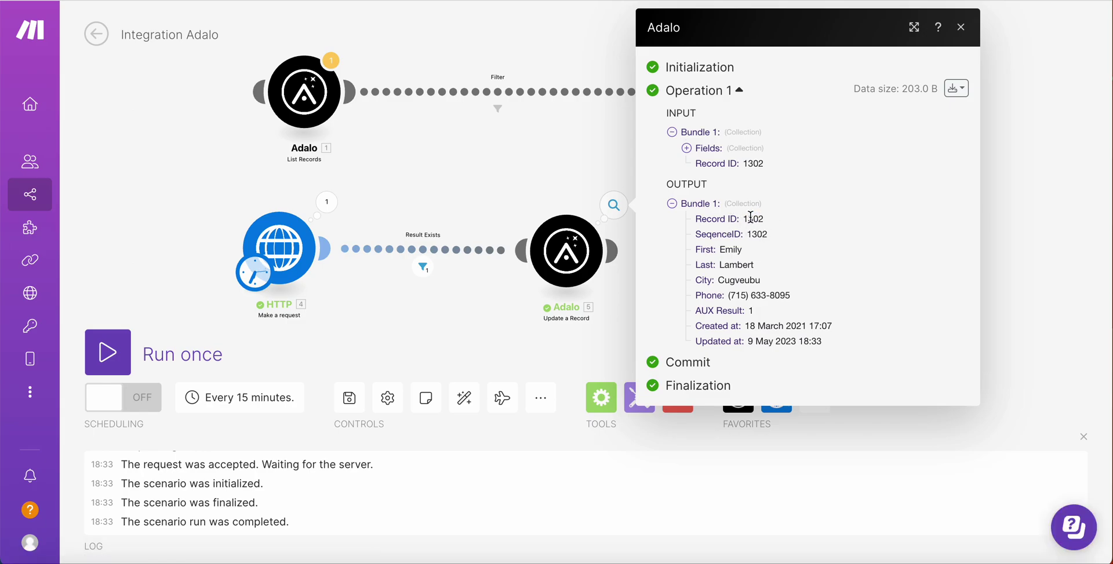
pyautogui.click(461, 190)
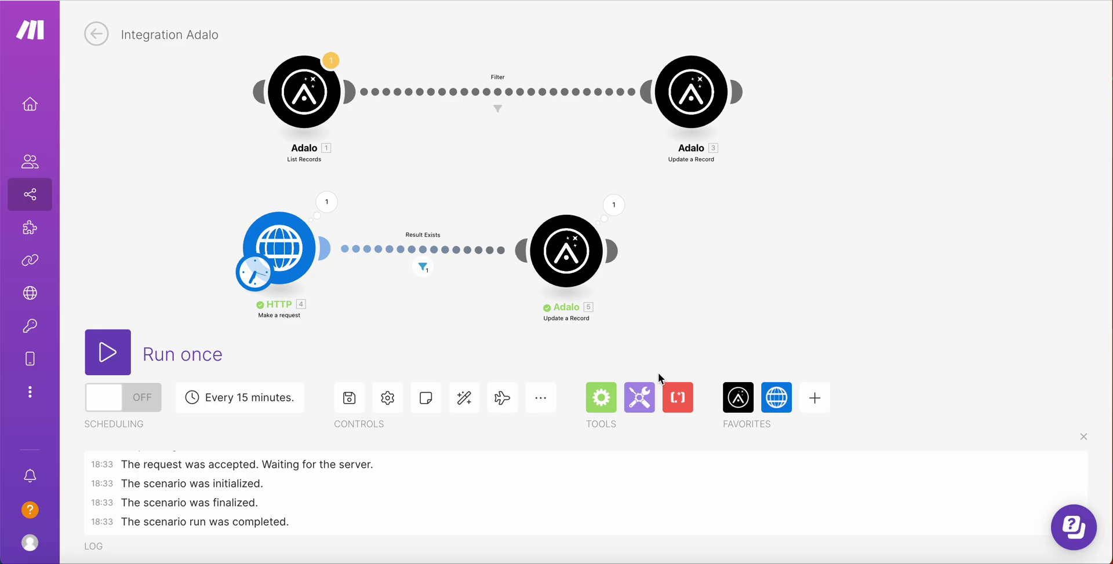
# - Move the Update a Record module linked to List Records slightly higher on the canvas
pyautogui.moveTo(691, 99); pyautogui.dragTo(688, 79)
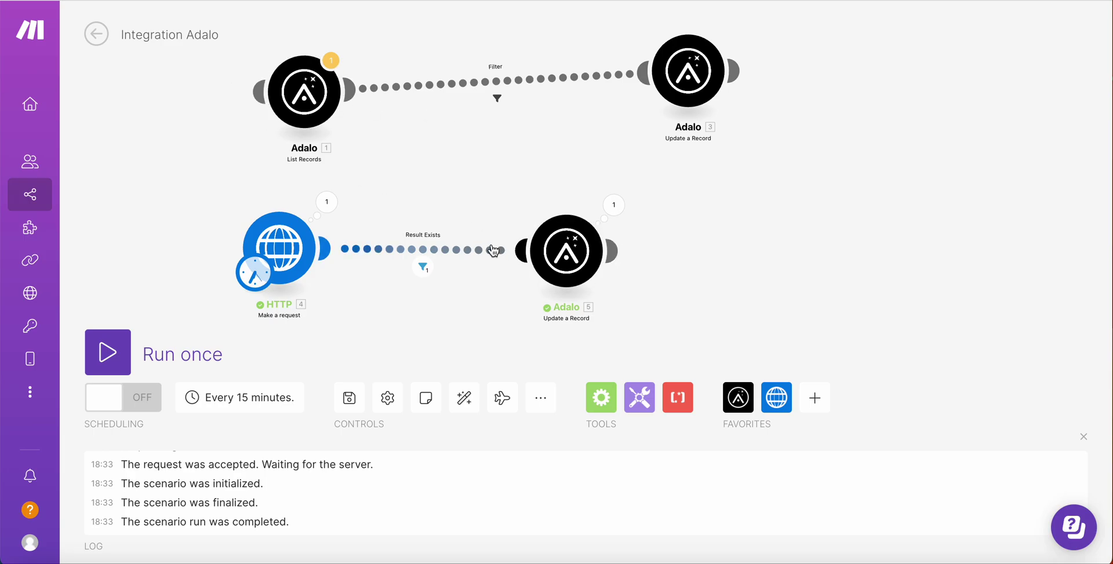
# - Add a Flow Control Iterator after the Update a Record module linked to HTTP, leaving its Array empty
pyautogui.click(601, 397)
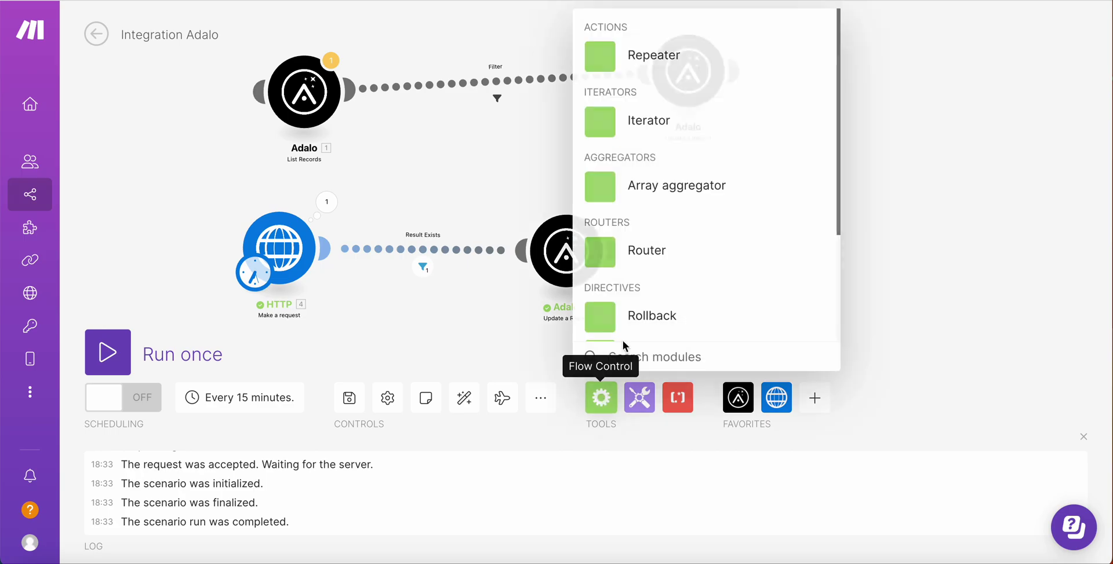
pyautogui.click(608, 129)
pyautogui.click(751, 246)
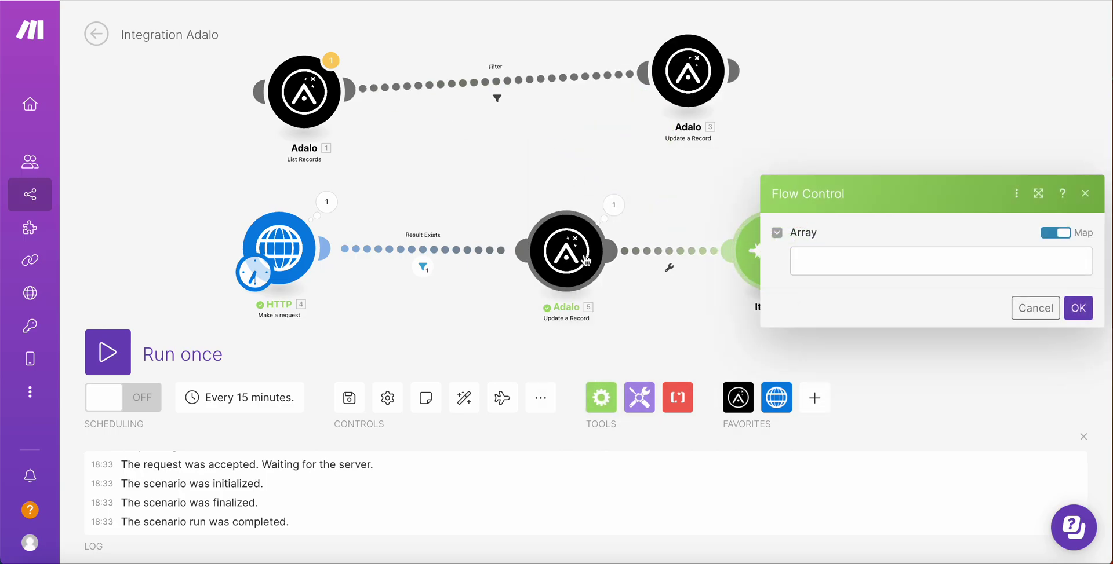
pyautogui.rightClick(565, 261)
pyautogui.moveTo(703, 159); pyautogui.dragTo(490, 157)
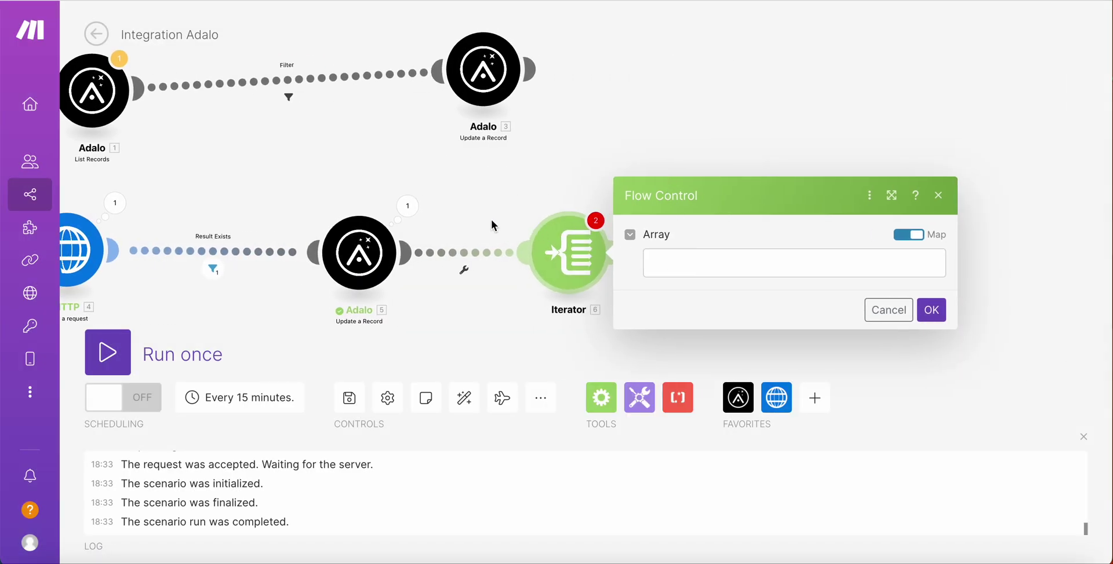
pyautogui.click(458, 273)
# - Clone the Update a Record module between HTTP and the Iterator, and delete the original
pyautogui.rightClick(352, 234)
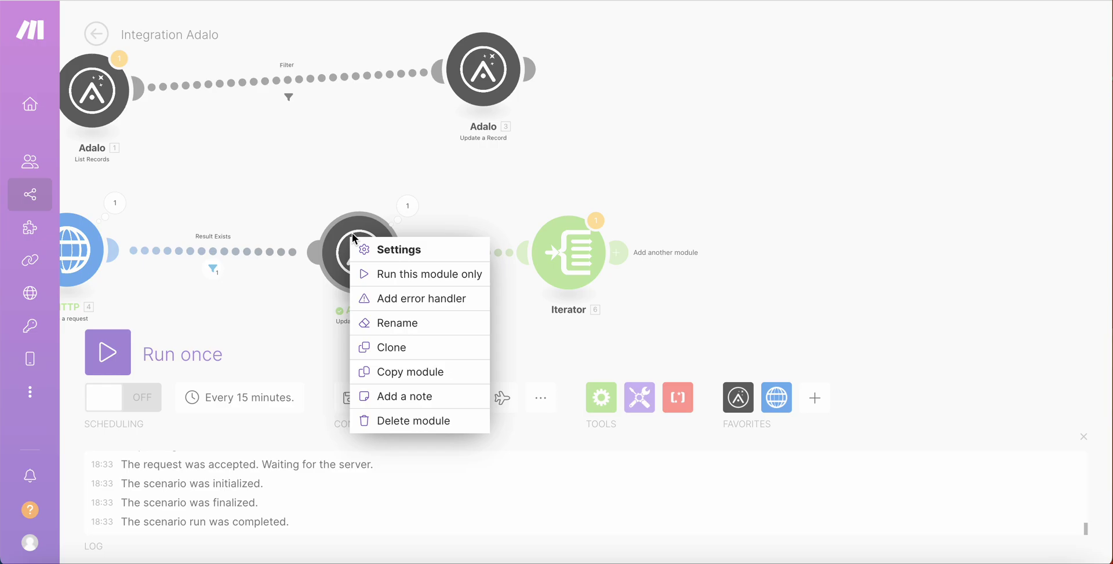
pyautogui.click(428, 347)
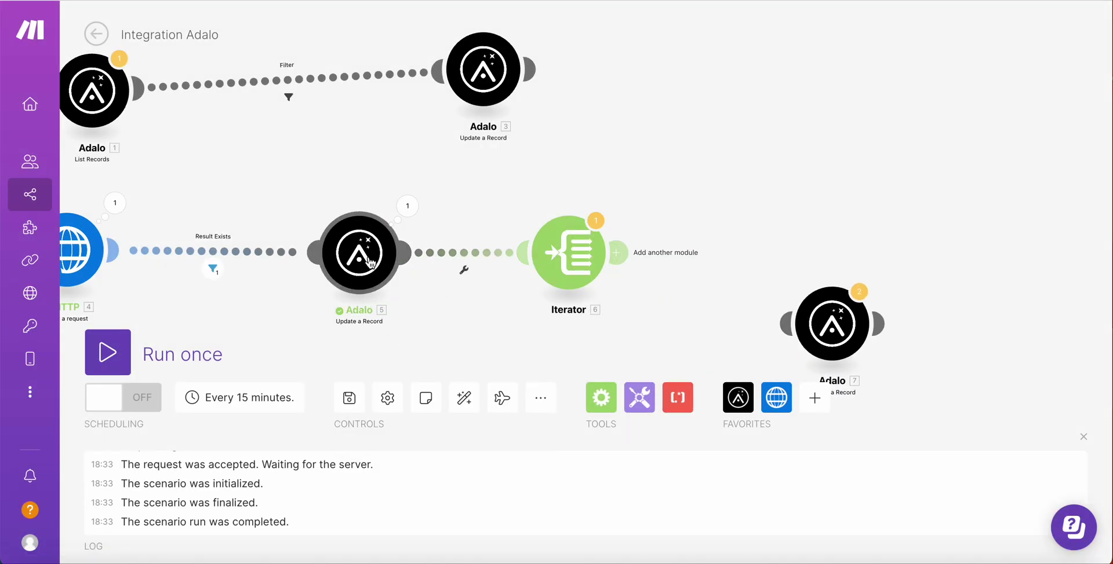
pyautogui.rightClick(371, 278)
pyautogui.click(417, 447)
# - Place the Iterator where the deleted module was, and line up the cloned Update a Record module in the same row
pyautogui.moveTo(585, 242); pyautogui.dragTo(377, 240)
pyautogui.moveTo(838, 327); pyautogui.dragTo(672, 252)
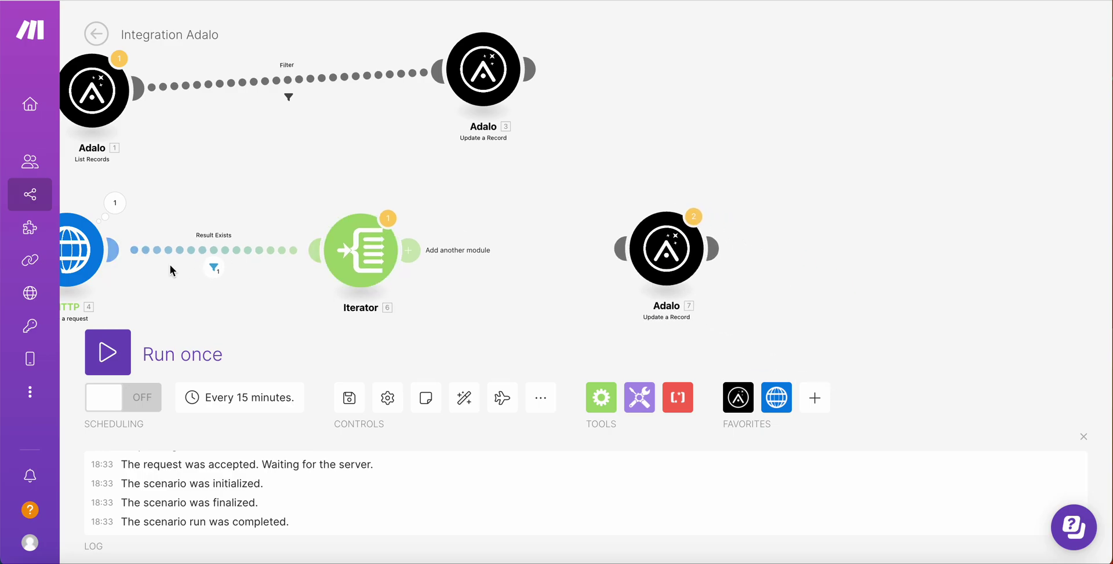
pyautogui.click(95, 251)
pyautogui.click(544, 223)
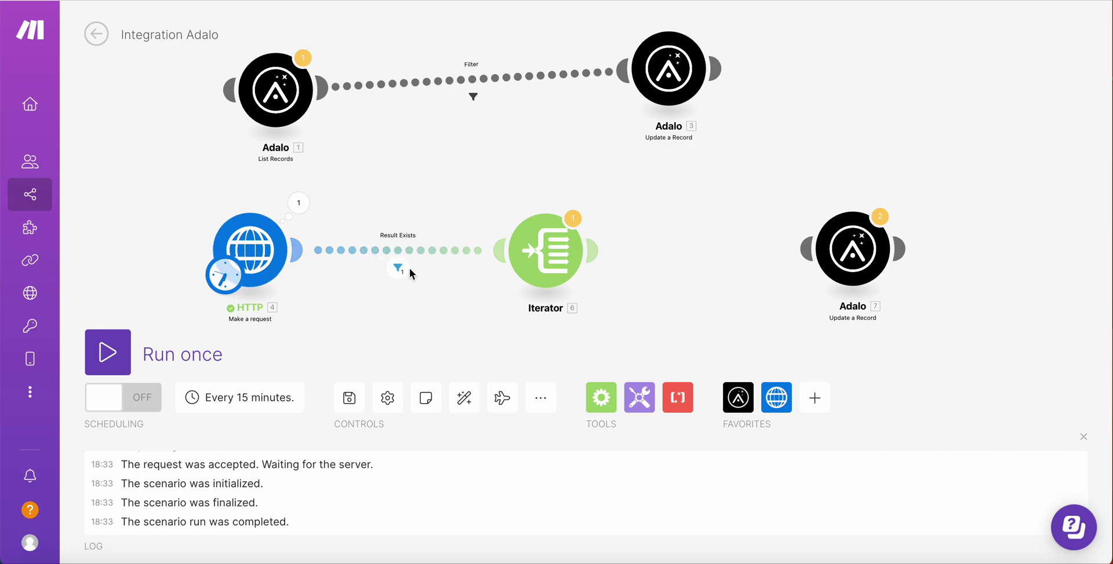
# - Check the Result Exists filter, and set the Iterator's Array to the HTTP module's Data records[] array
pyautogui.click(398, 269)
pyautogui.click(397, 268)
pyautogui.click(307, 297)
pyautogui.click(545, 251)
pyautogui.click(661, 255)
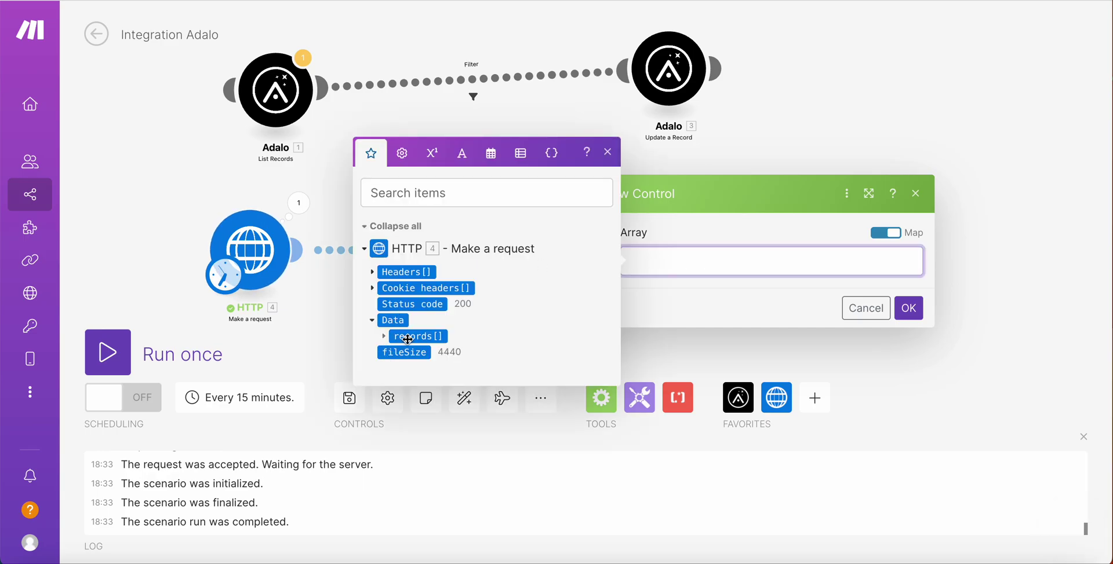
pyautogui.click(417, 336)
pyautogui.click(908, 308)
# - Connect the cloned Update a Record module after the Iterator and replace its Record ID mapping with the Iterator's id
pyautogui.moveTo(875, 265); pyautogui.dragTo(741, 261)
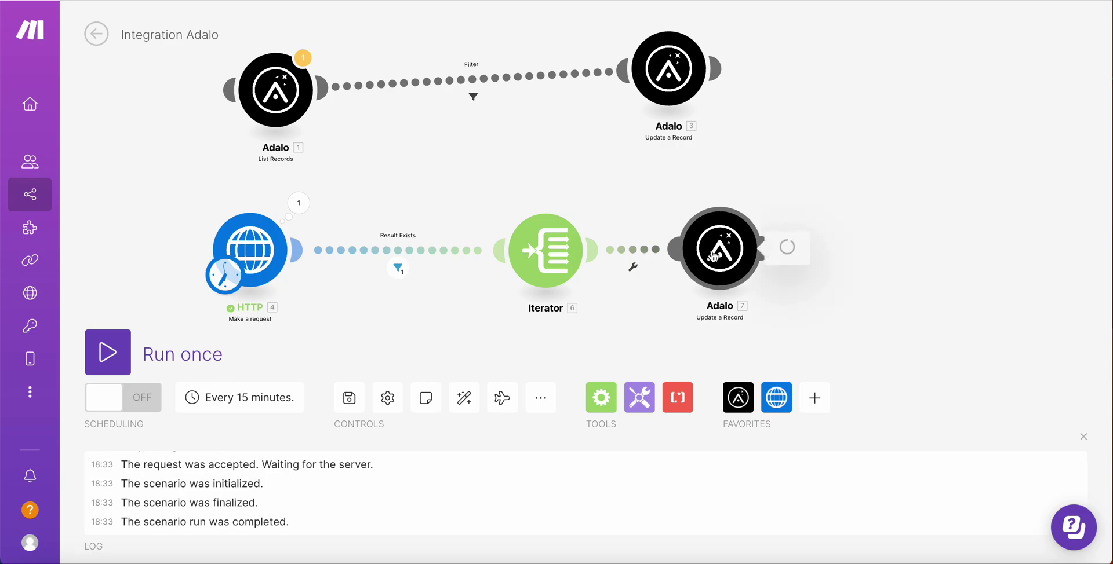
pyautogui.click(721, 250)
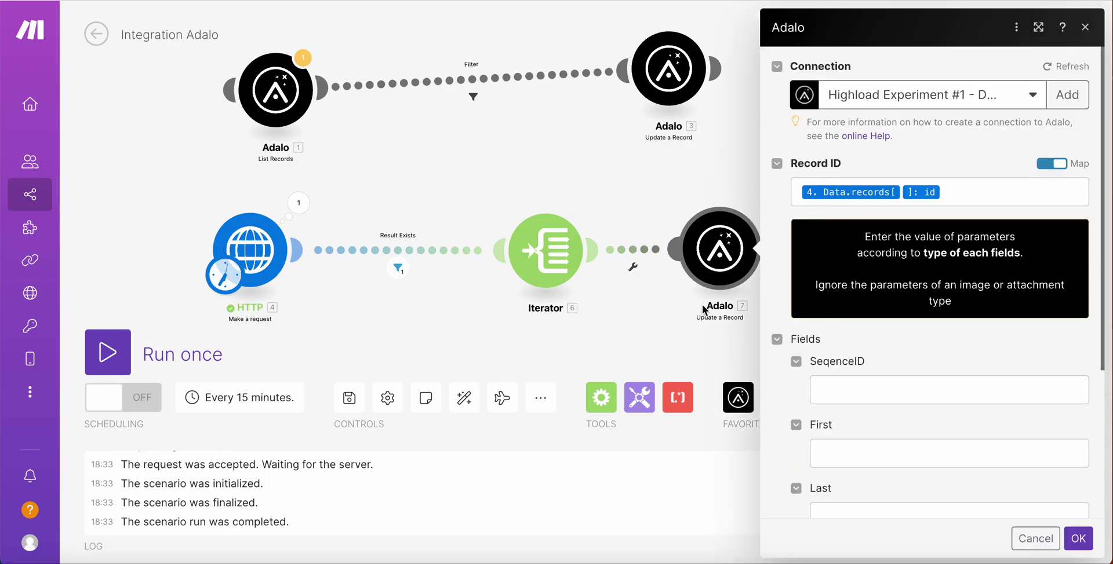
pyautogui.click(971, 194)
pyautogui.press('BackSpace')
pyautogui.press('BackSpace')
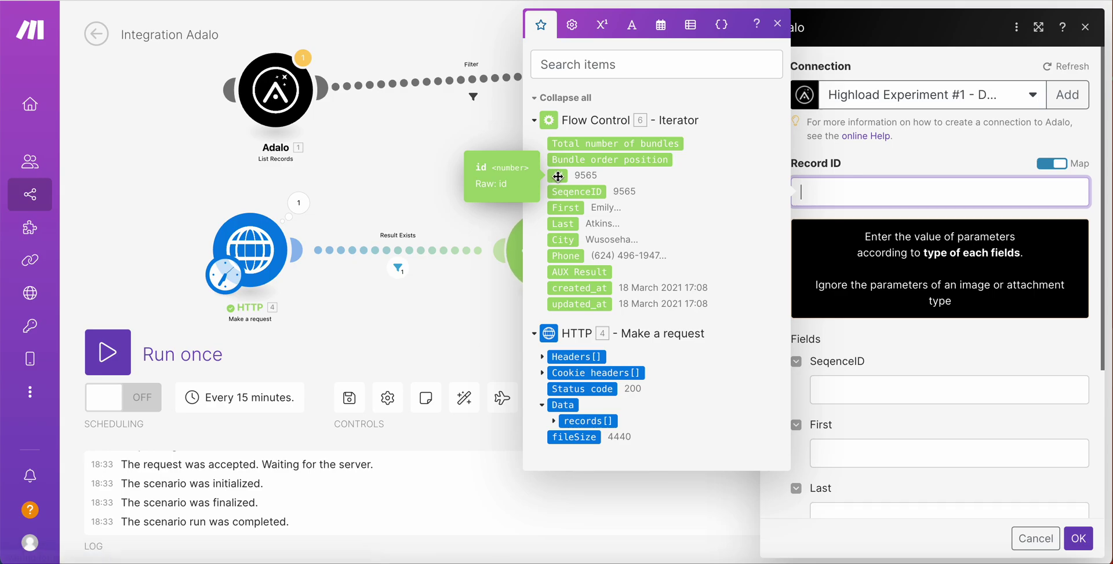
pyautogui.moveTo(557, 177); pyautogui.dragTo(835, 192)
# - Change the module's AUX Result formula to 0 + 1 + the Iterator's AUX Result, and save the module settings
pyautogui.scroll(-4, 954, 390)
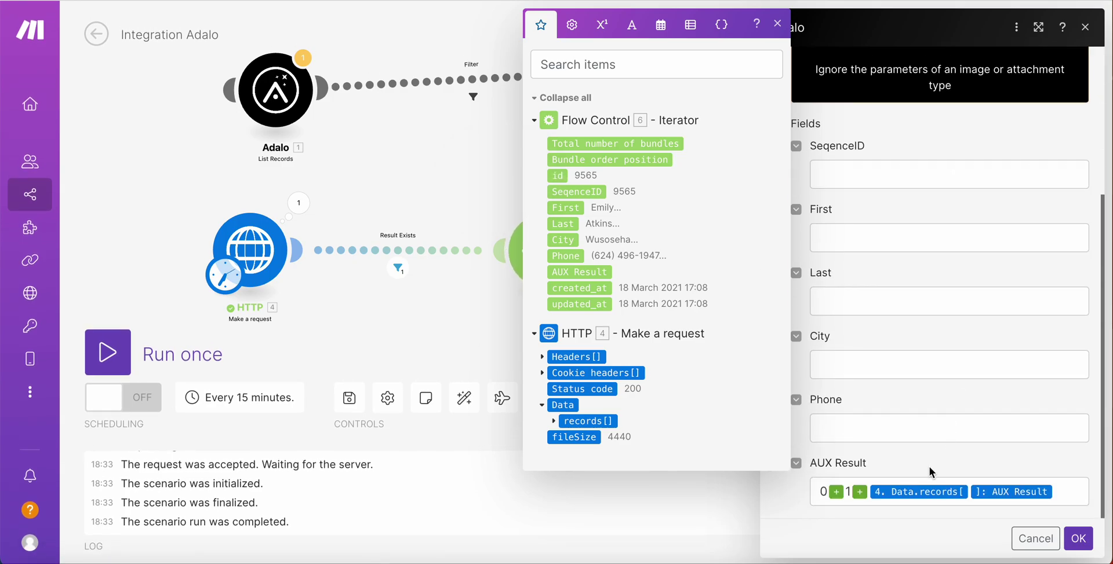
pyautogui.click(1069, 496)
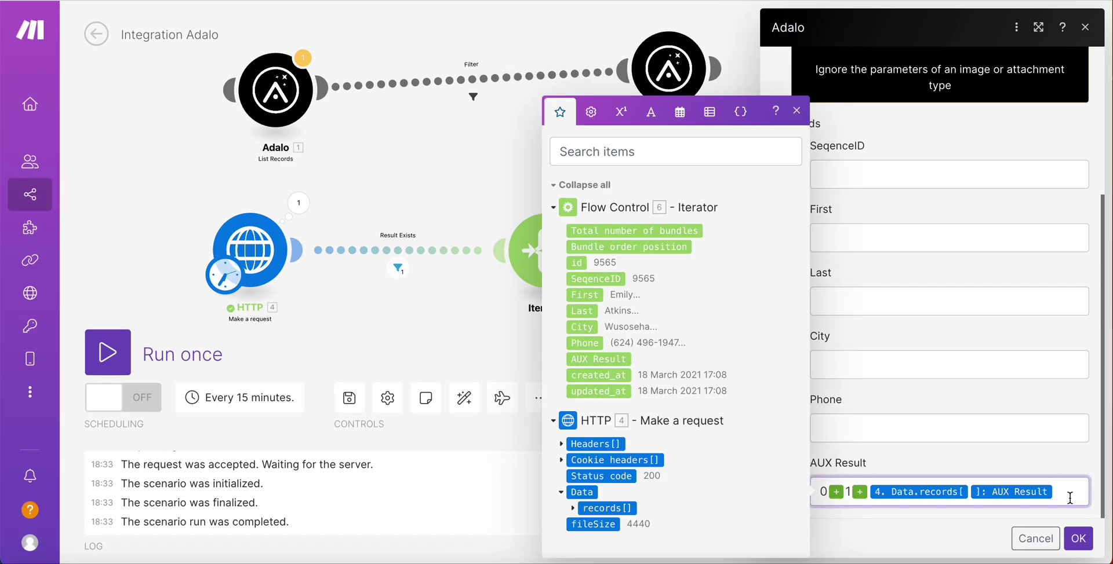
pyautogui.press('BackSpace')
pyautogui.press('BackSpace')
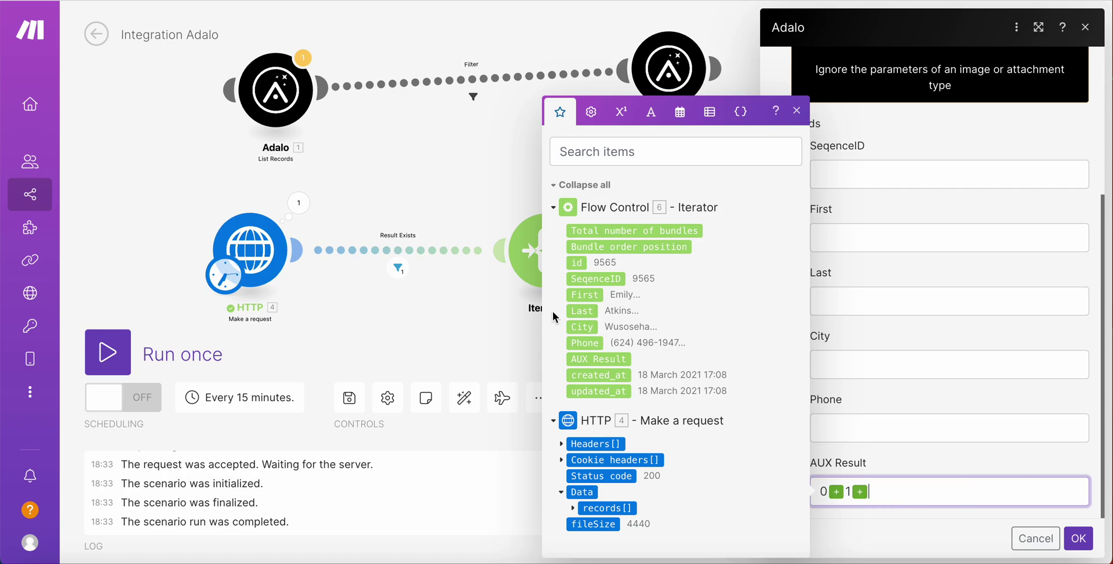
pyautogui.click(607, 362)
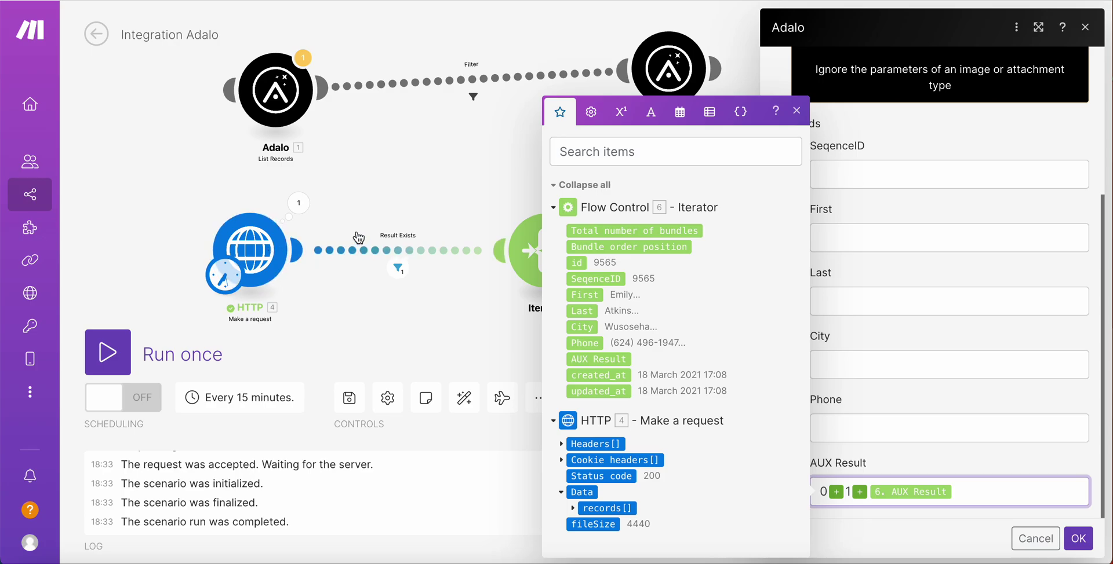
pyautogui.click(1073, 539)
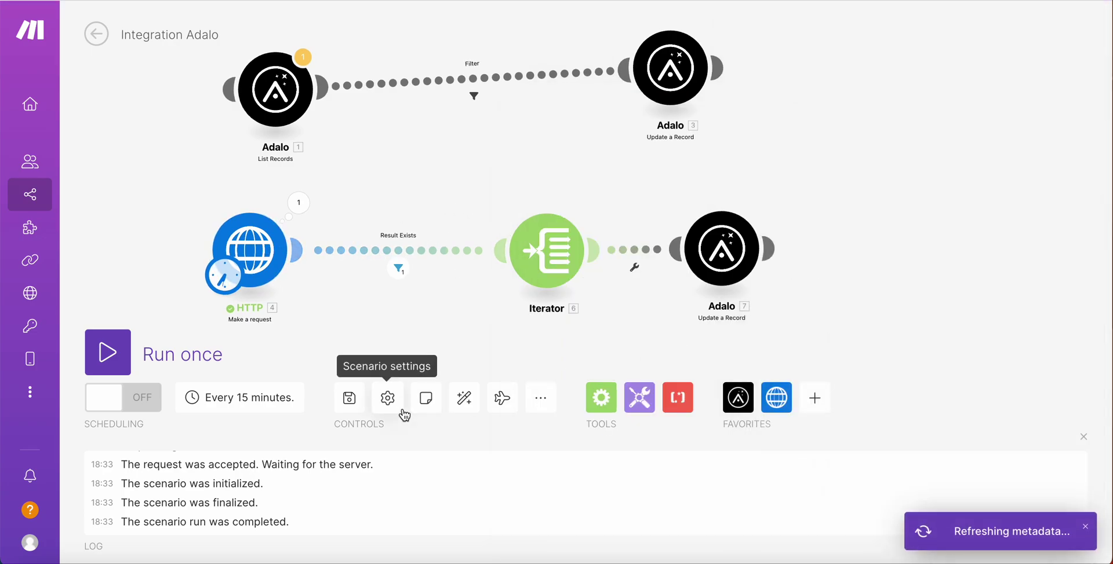
# - Save the scenario and run it once
pyautogui.click(349, 399)
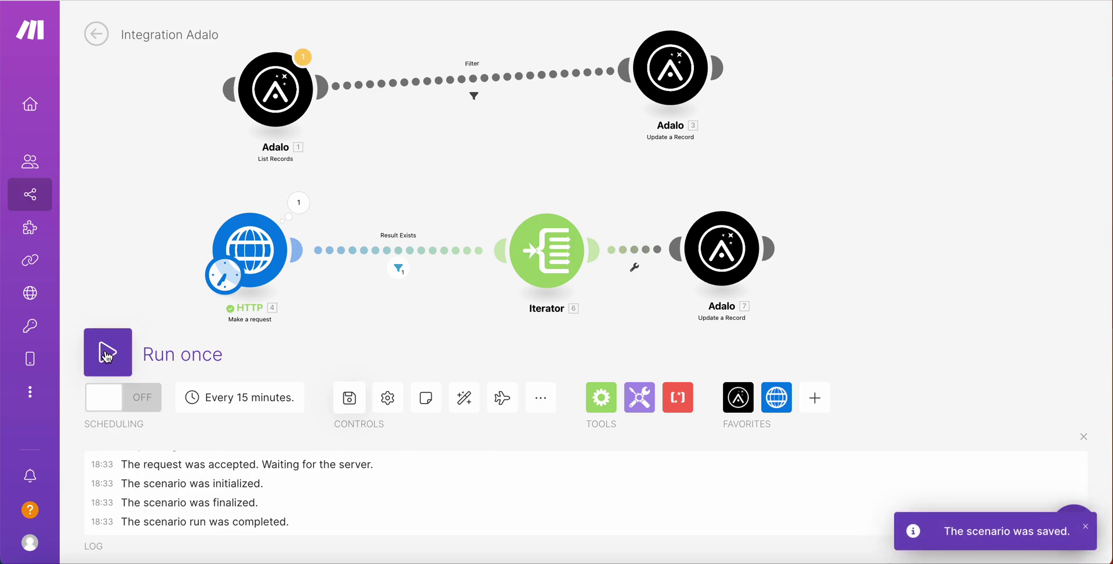
pyautogui.click(108, 353)
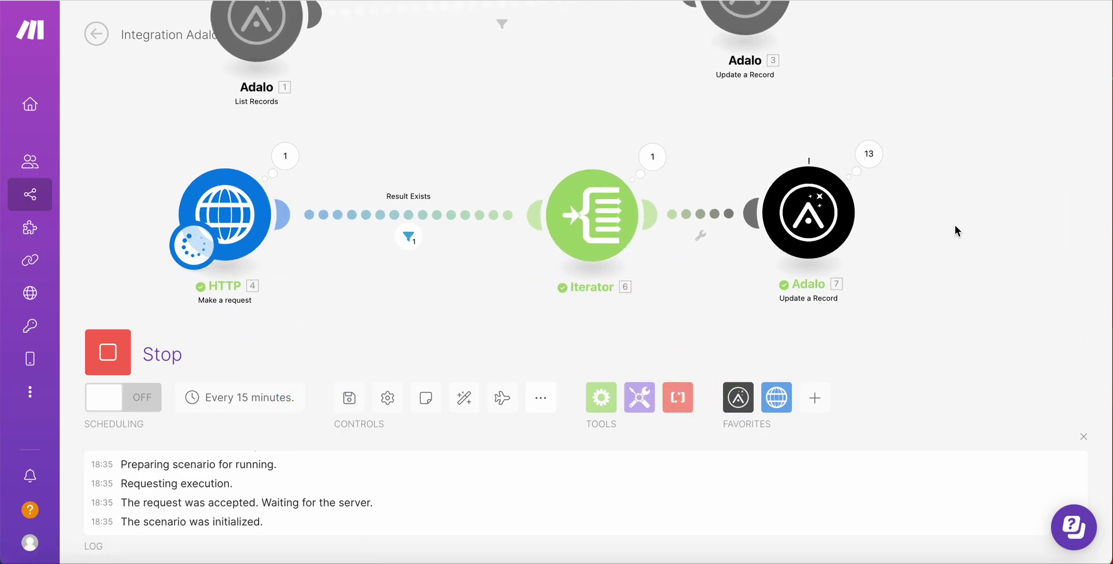
# - Examine the Update a Record module's run output, expanding several operations to check their record IDs and AUX Result, and close it
pyautogui.click(868, 154)
pyautogui.scroll(-3, 742, 305)
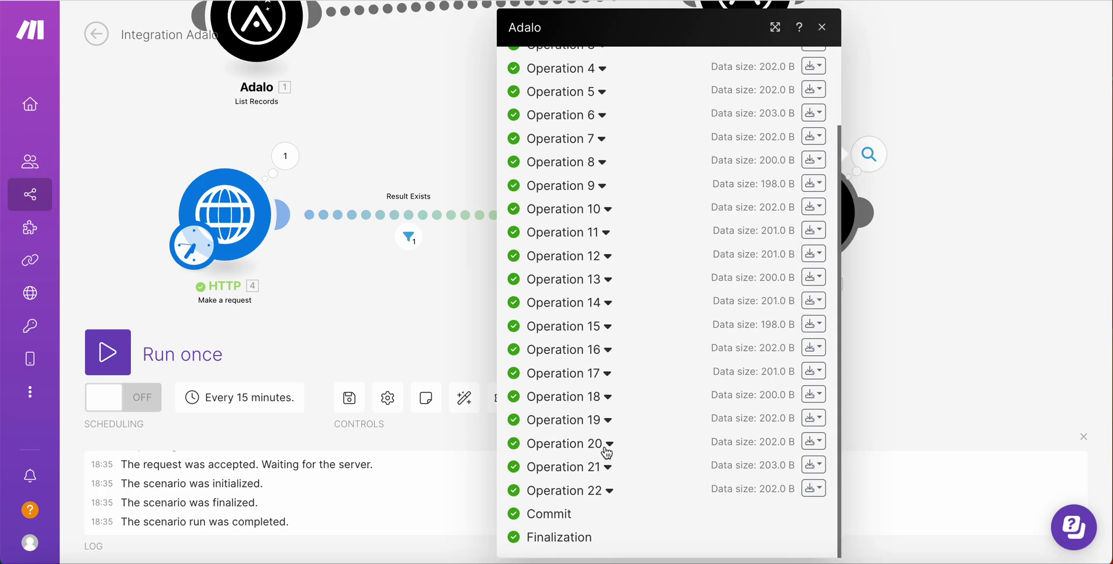
pyautogui.click(608, 397)
pyautogui.scroll(-4, 612, 409)
pyautogui.click(611, 414)
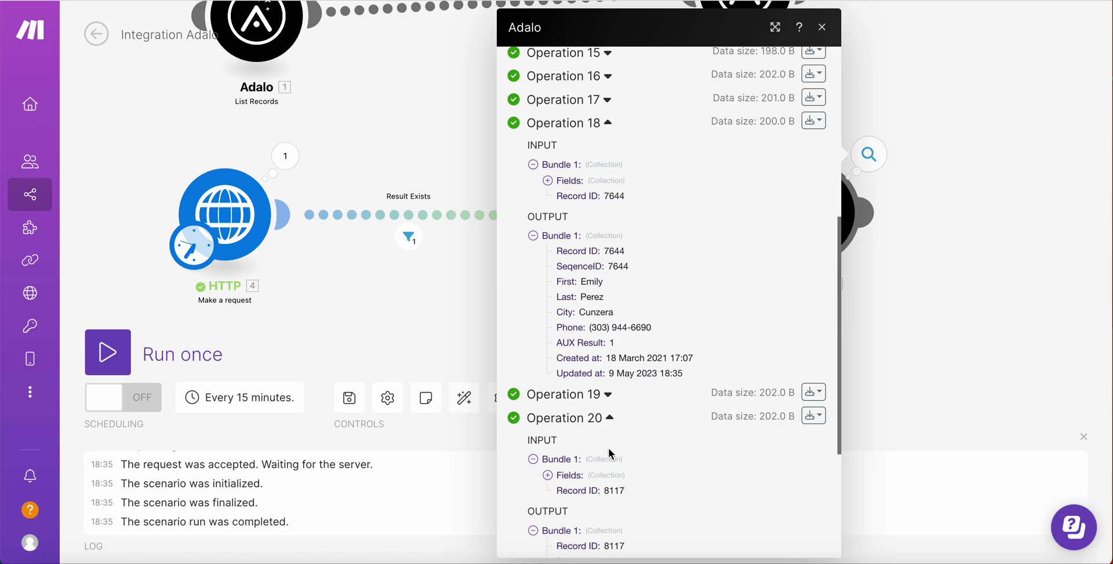
pyautogui.scroll(-3, 608, 450)
pyautogui.scroll(5, 616, 368)
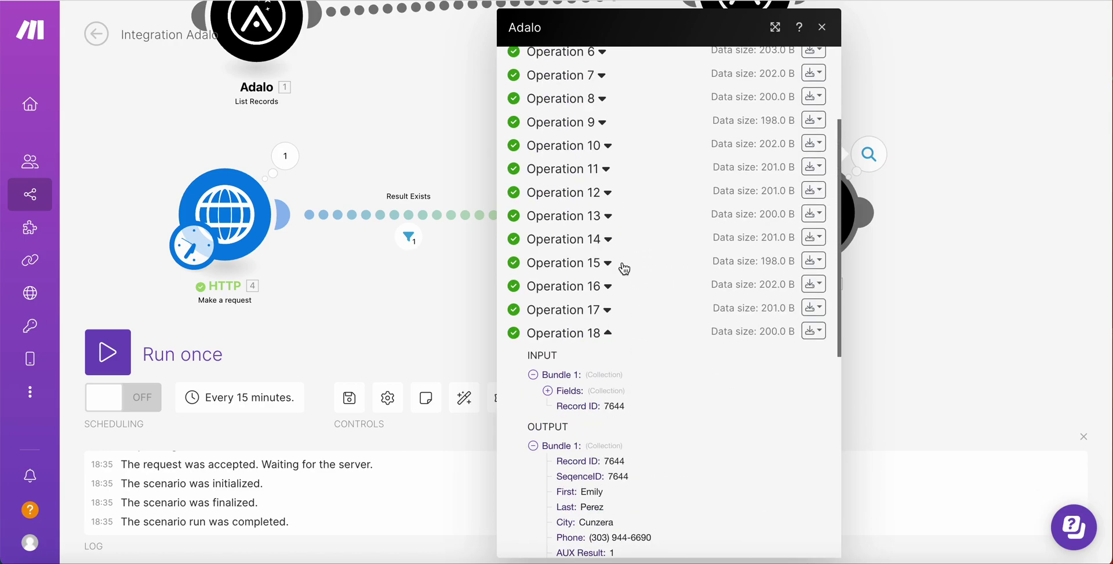
pyautogui.click(615, 218)
pyautogui.click(607, 373)
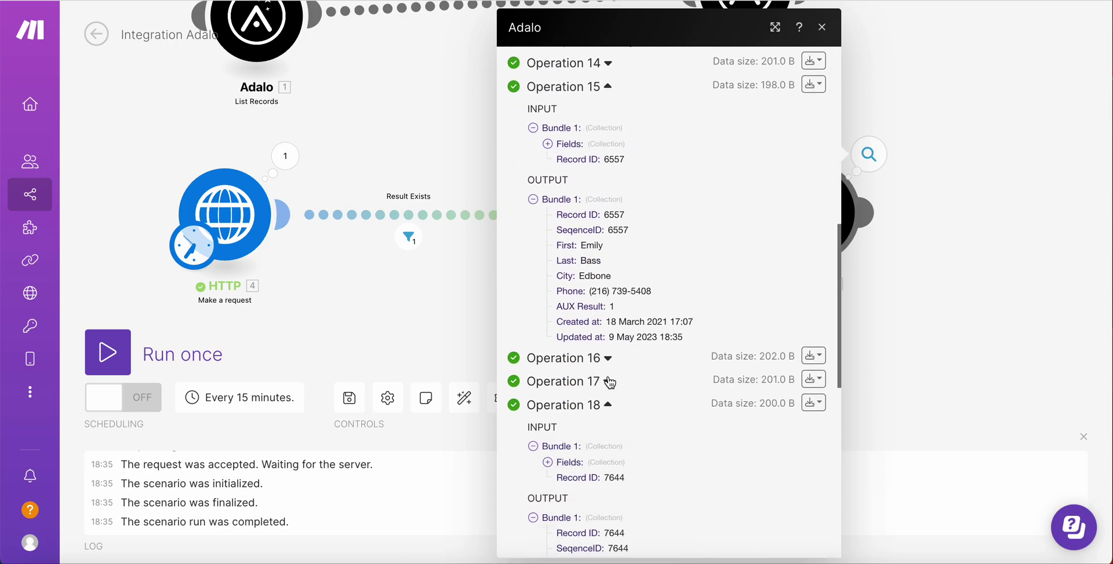
pyautogui.scroll(2, 614, 272)
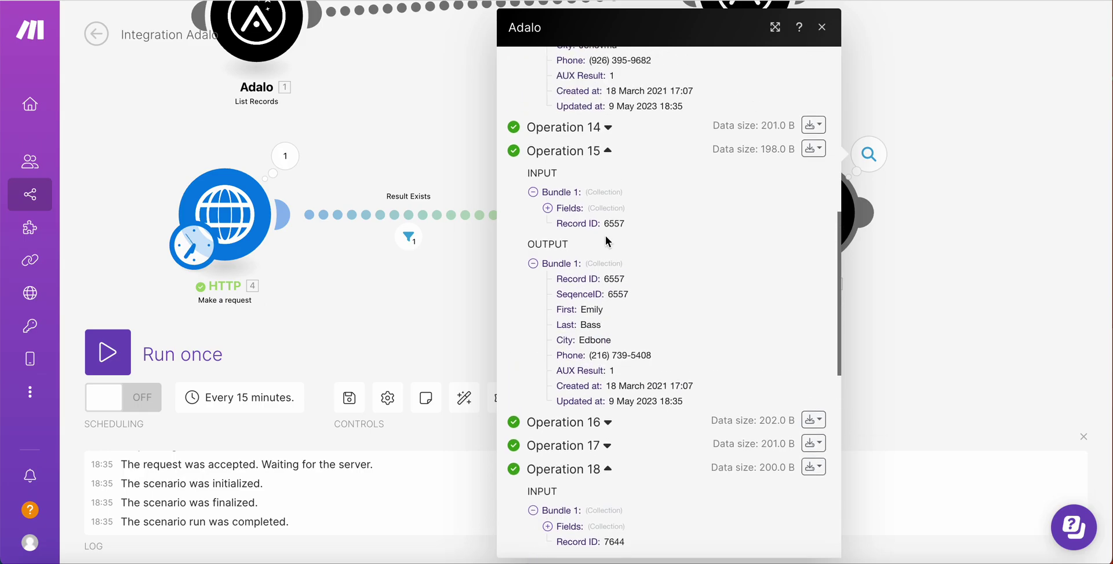
pyautogui.scroll(2, 608, 224)
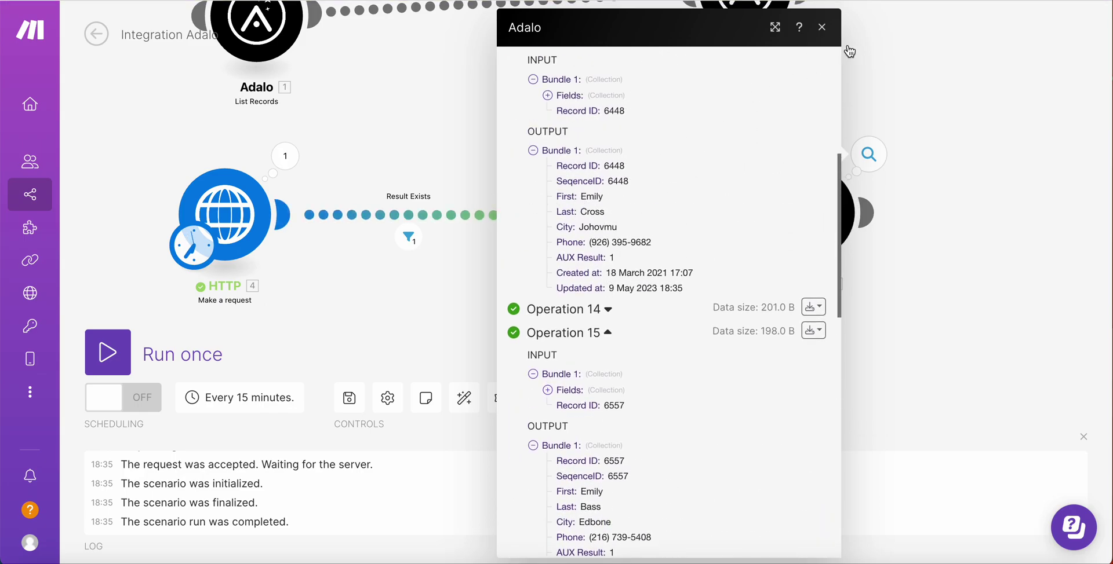
pyautogui.click(822, 26)
pyautogui.scroll(-3, 603, 304)
pyautogui.moveTo(557, 175); pyautogui.dragTo(541, 213)
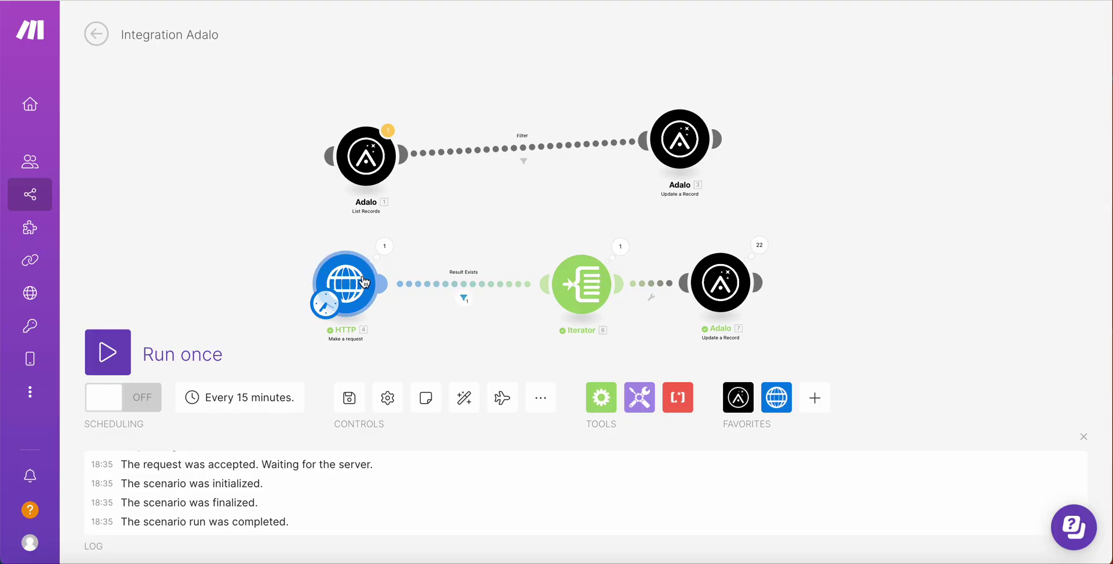
pyautogui.moveTo(508, 231); pyautogui.dragTo(485, 194)
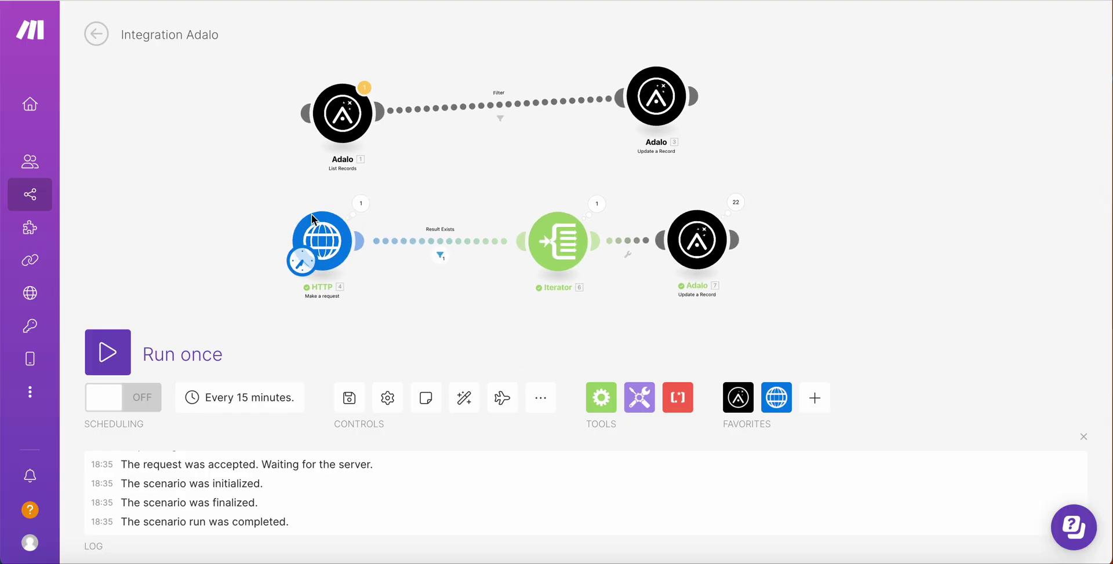